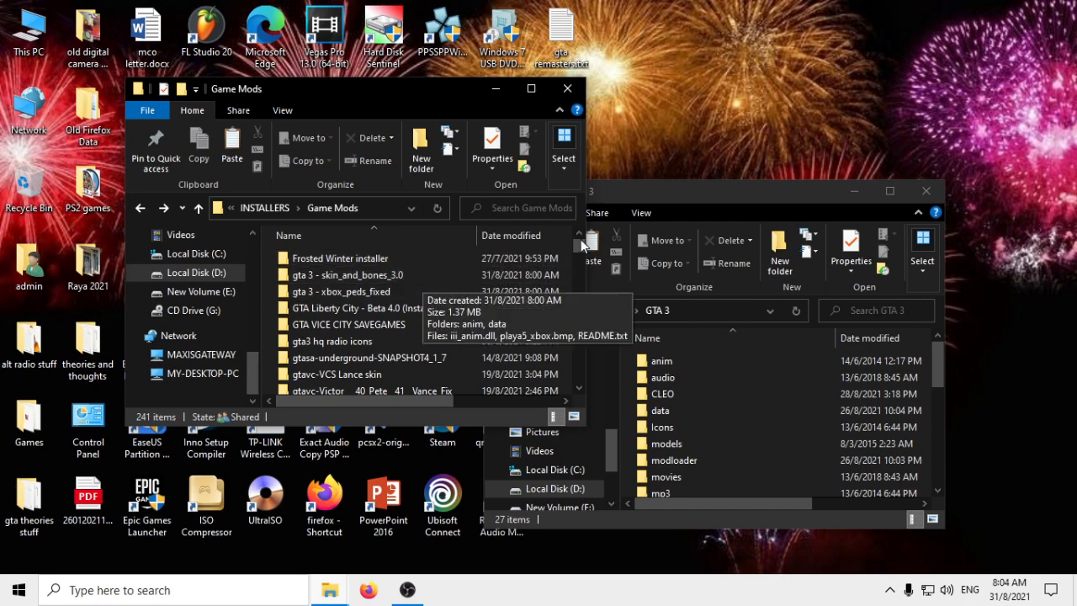
# - Move the GTA 3 folder window clear of the Game Mods window and look through the game's folders and files
pyautogui.moveTo(618, 202); pyautogui.dragTo(759, 111)
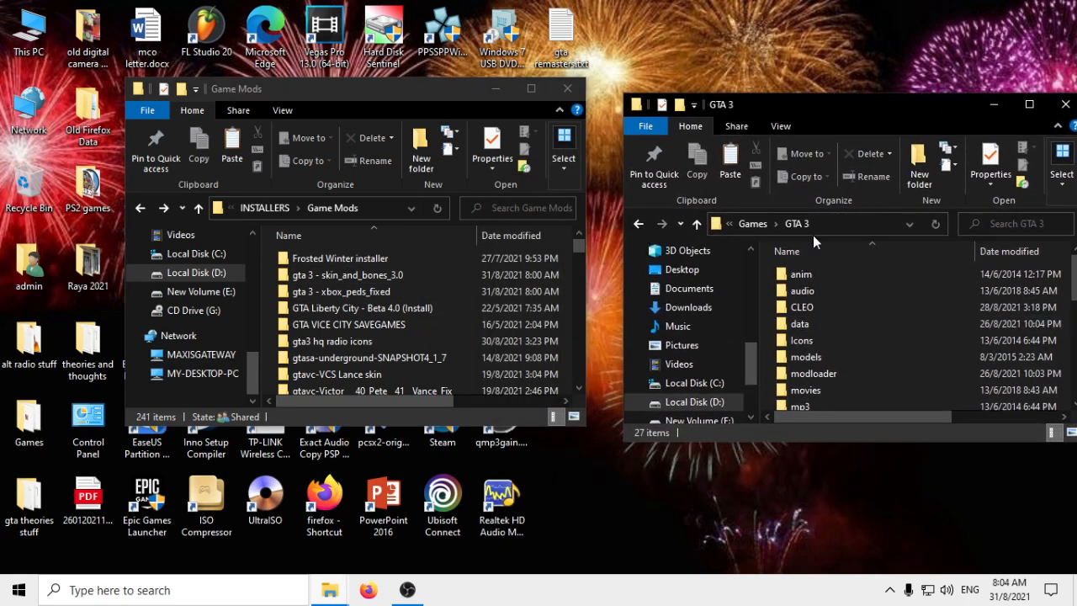
pyautogui.scroll(-6, 818, 287)
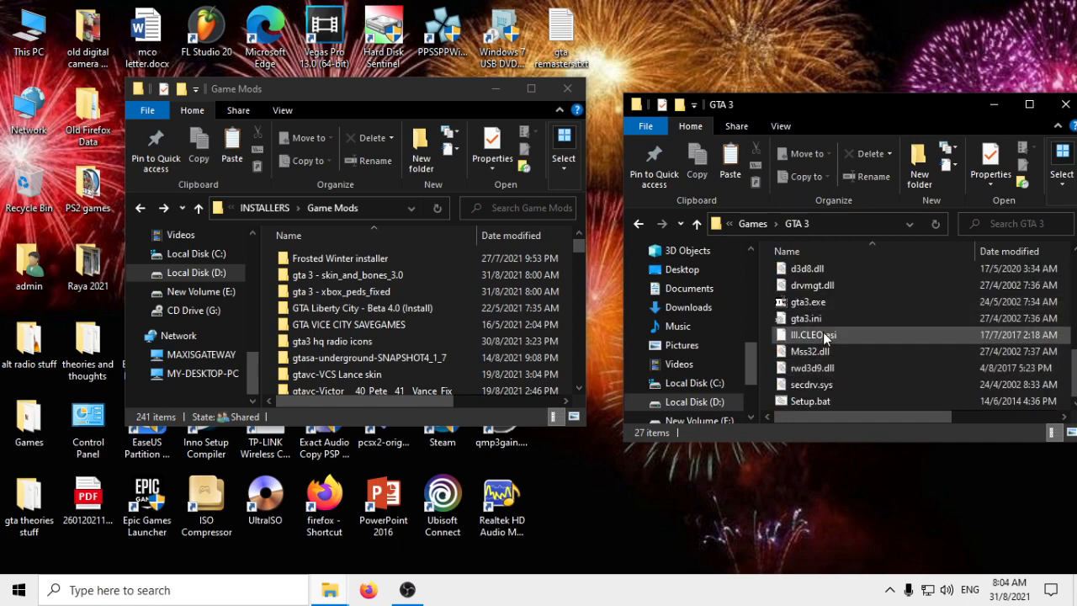
pyautogui.scroll(4, 820, 396)
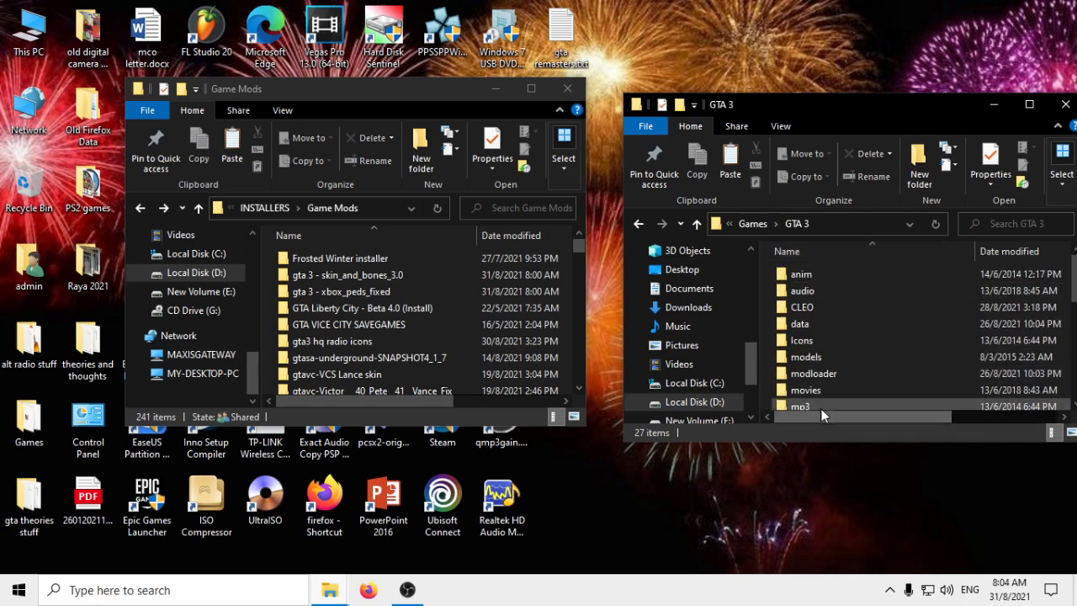
pyautogui.scroll(-3, 819, 407)
pyautogui.scroll(-2, 833, 398)
pyautogui.scroll(6, 828, 364)
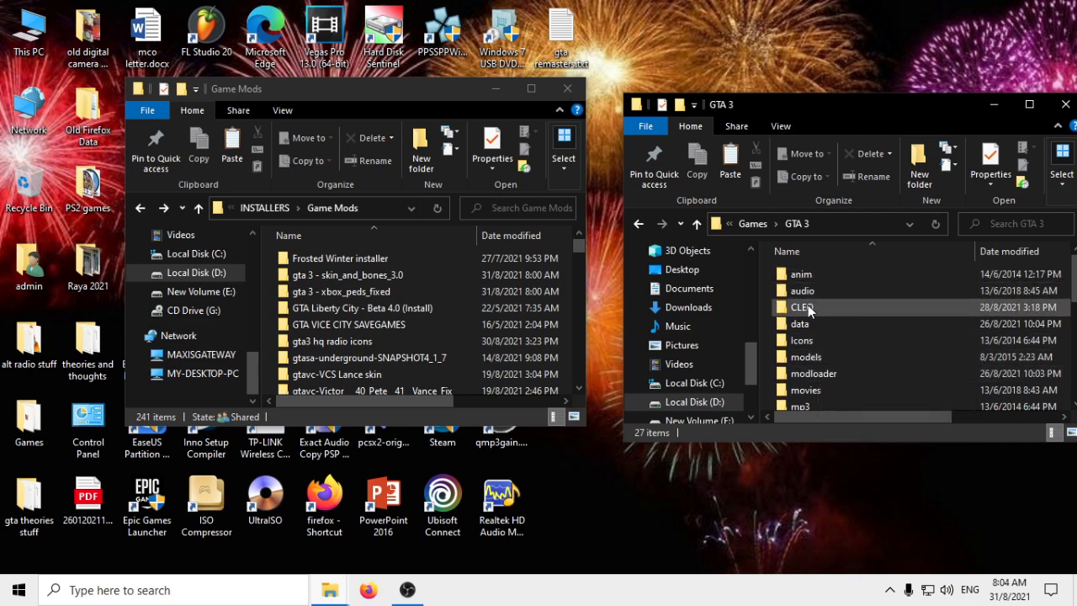
pyautogui.scroll(-2, 834, 374)
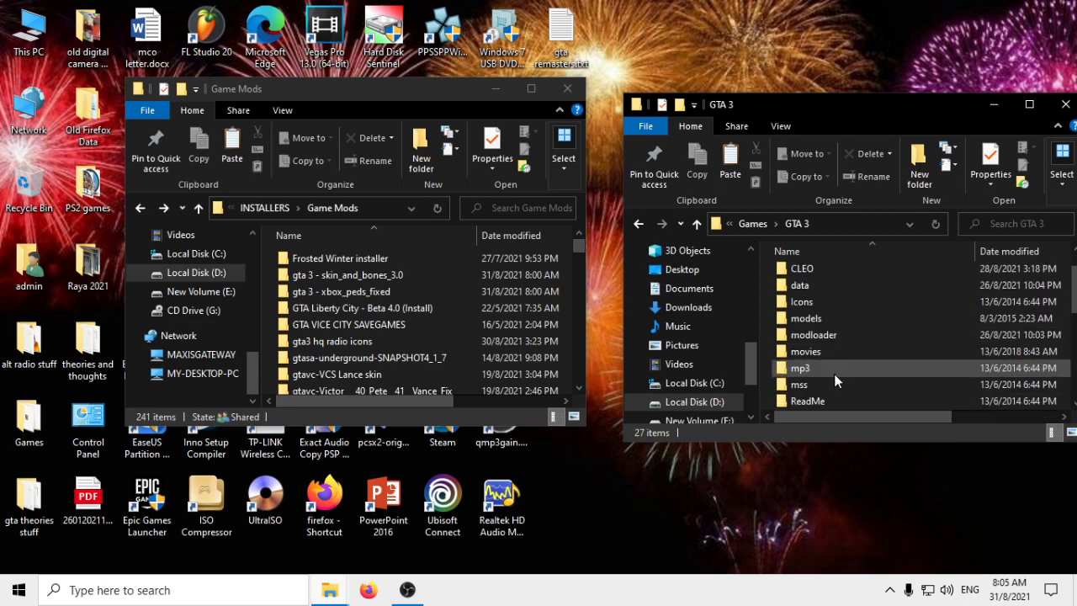
pyautogui.scroll(3, 829, 354)
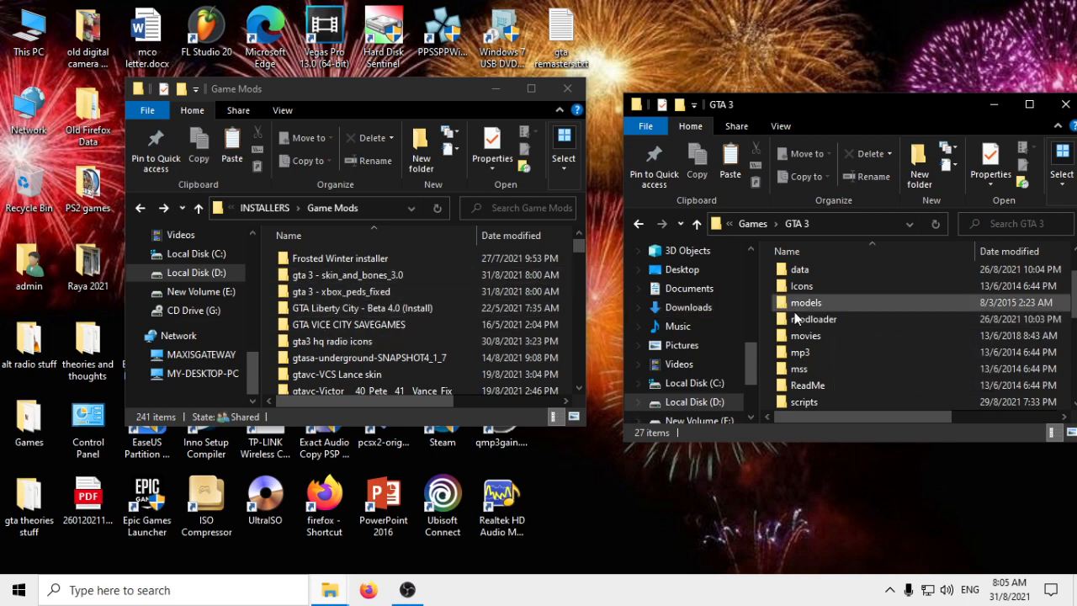
pyautogui.scroll(1, 798, 324)
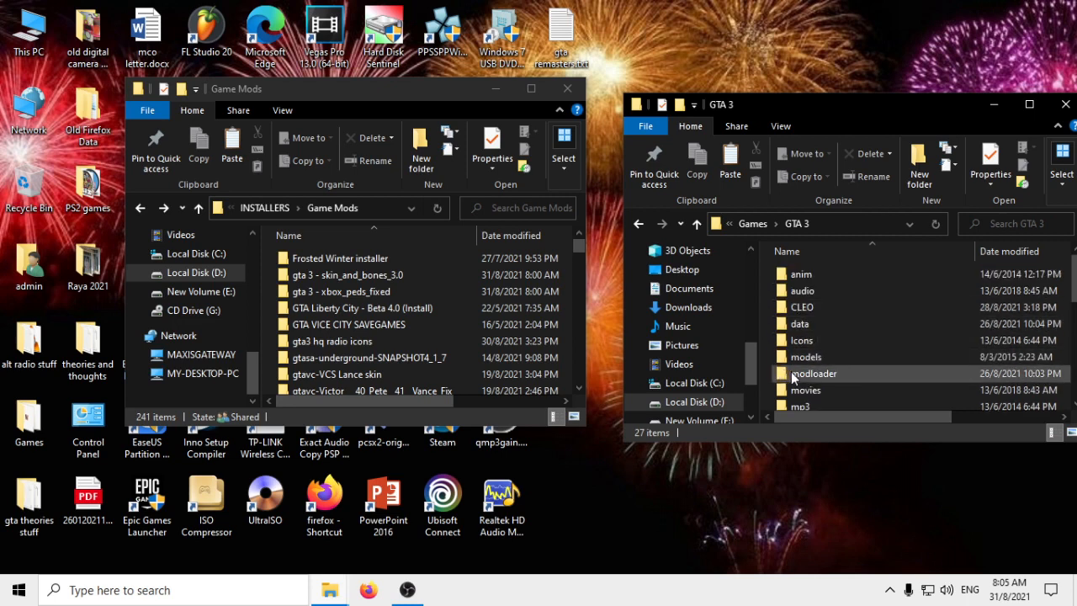
# - Examine the d3d8.dll file's details in the GTA 3 folder to identify the ASI loader
pyautogui.scroll(-3, 810, 378)
pyautogui.scroll(-2, 822, 356)
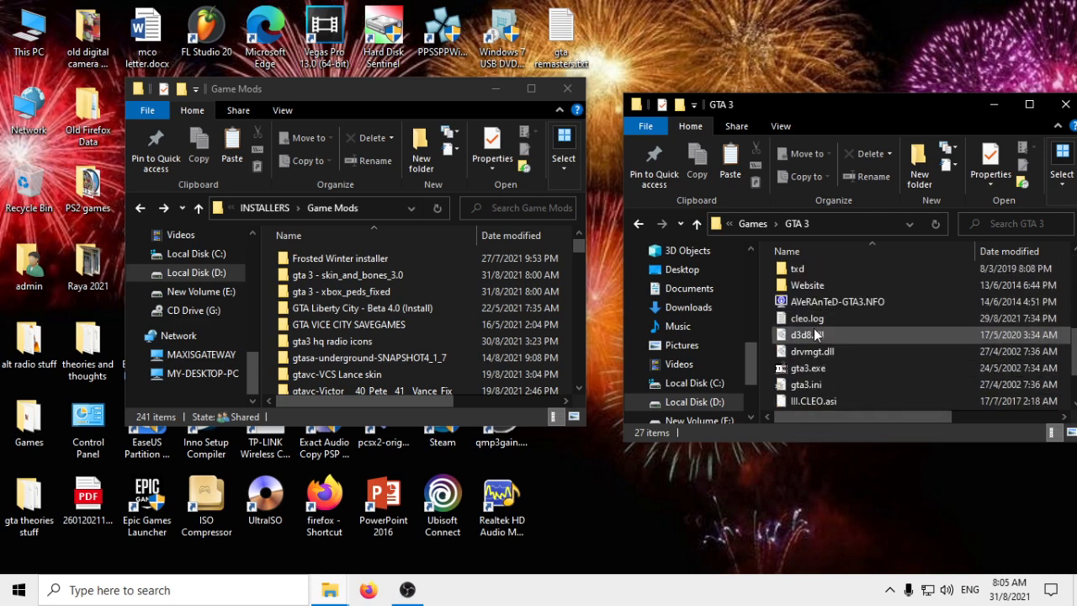
pyautogui.moveTo(822, 335)
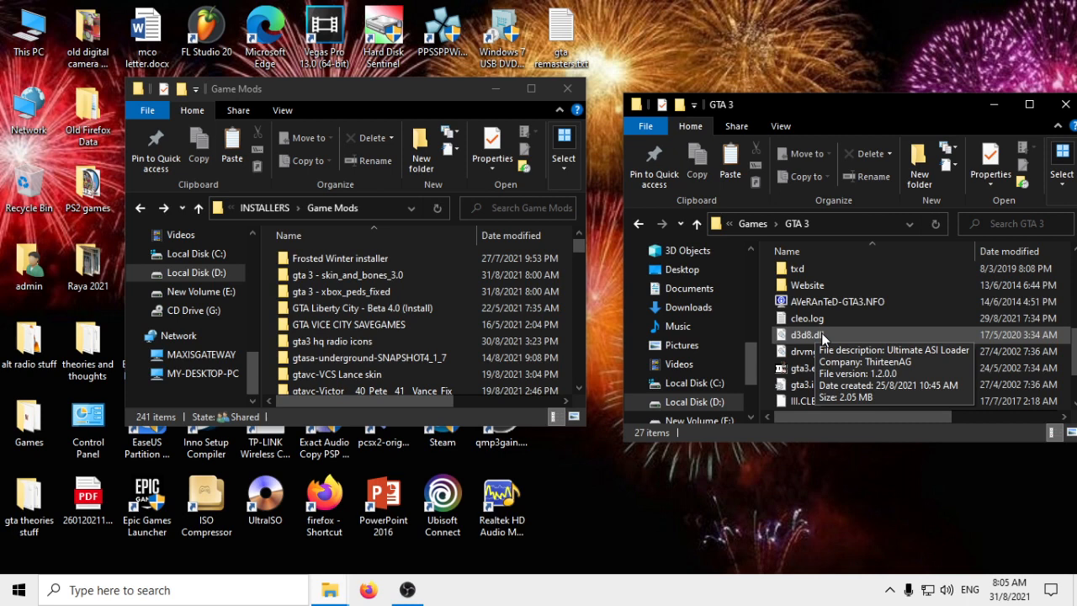
pyautogui.scroll(1, 800, 364)
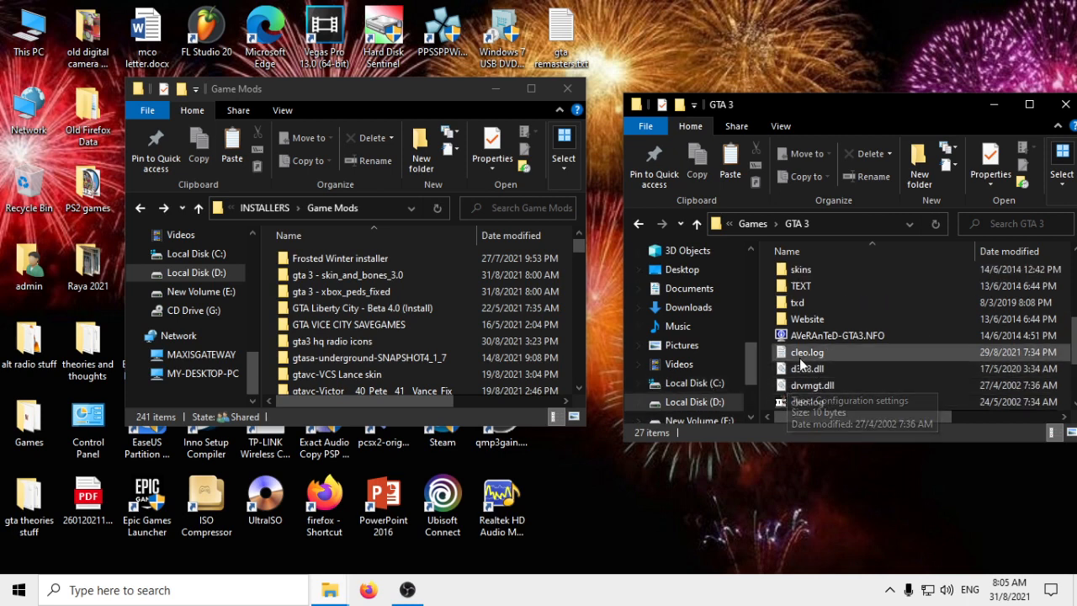
pyautogui.scroll(1, 812, 324)
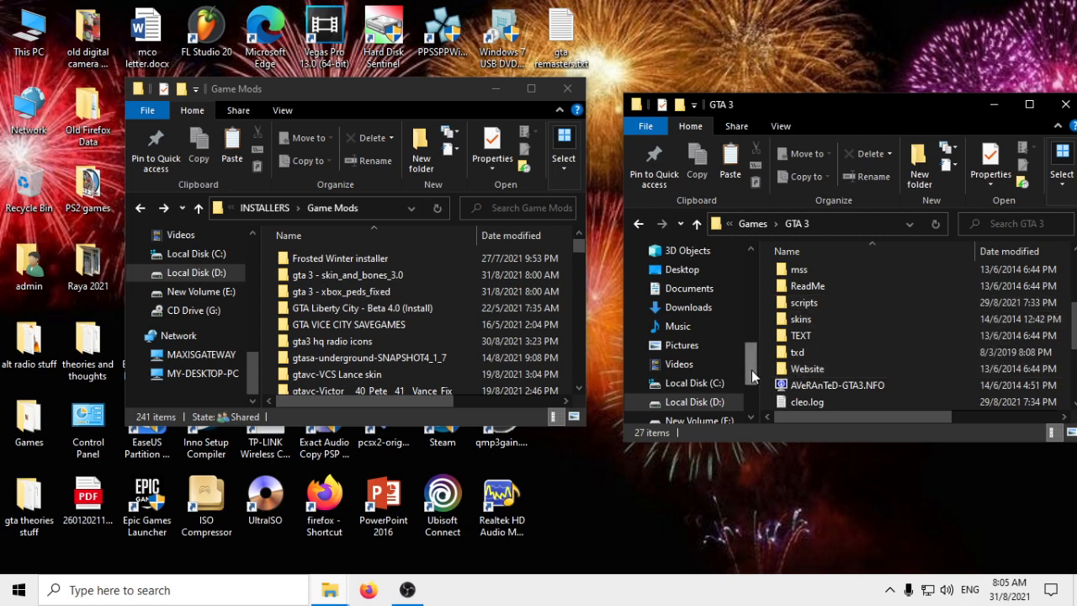
# - Open the scripts folder inside GTA 3, review its installed plugin files, and return to the GTA 3 folder
pyautogui.moveTo(795, 305)
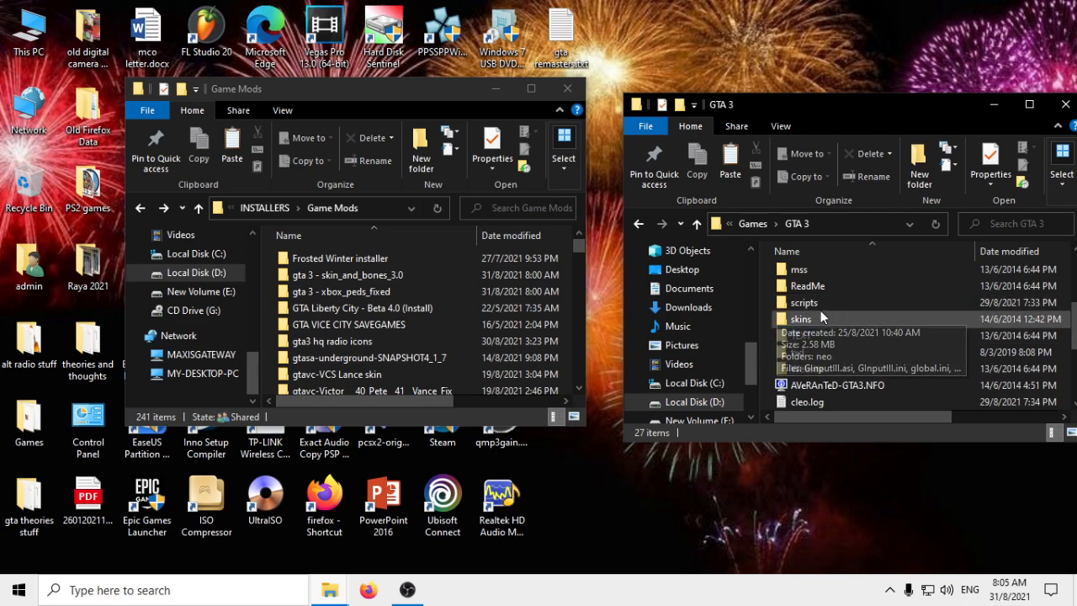
pyautogui.doubleClick(817, 304)
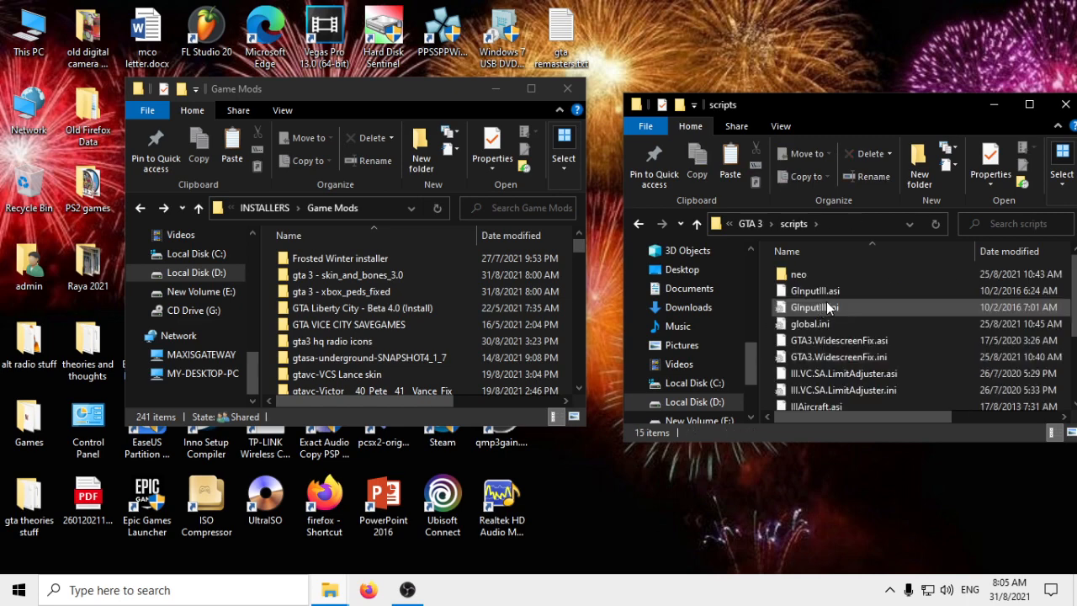
pyautogui.scroll(-3, 827, 308)
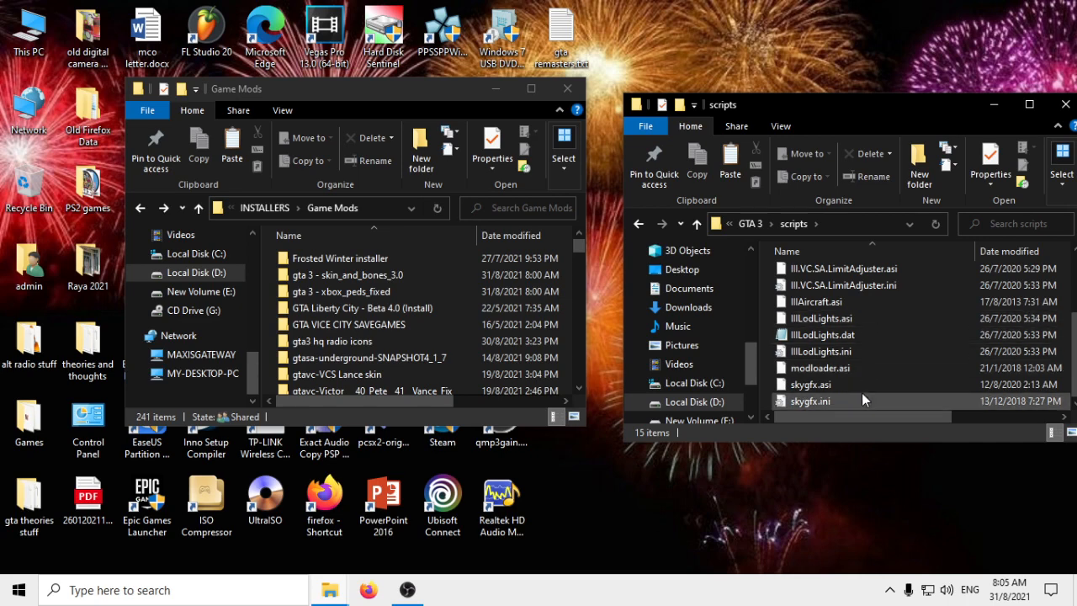
pyautogui.scroll(3, 862, 393)
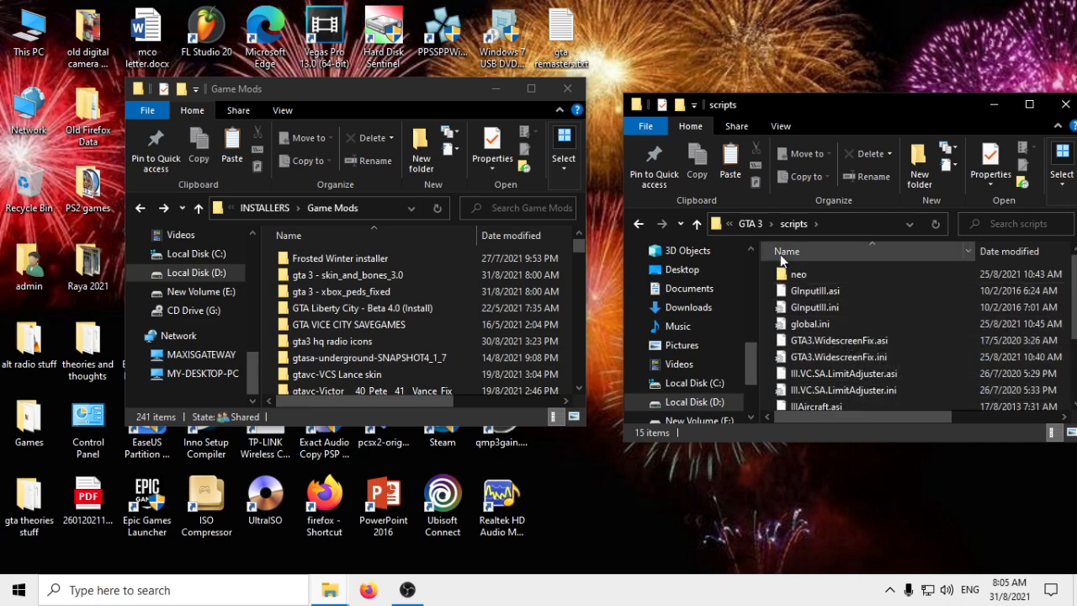
pyautogui.click(750, 223)
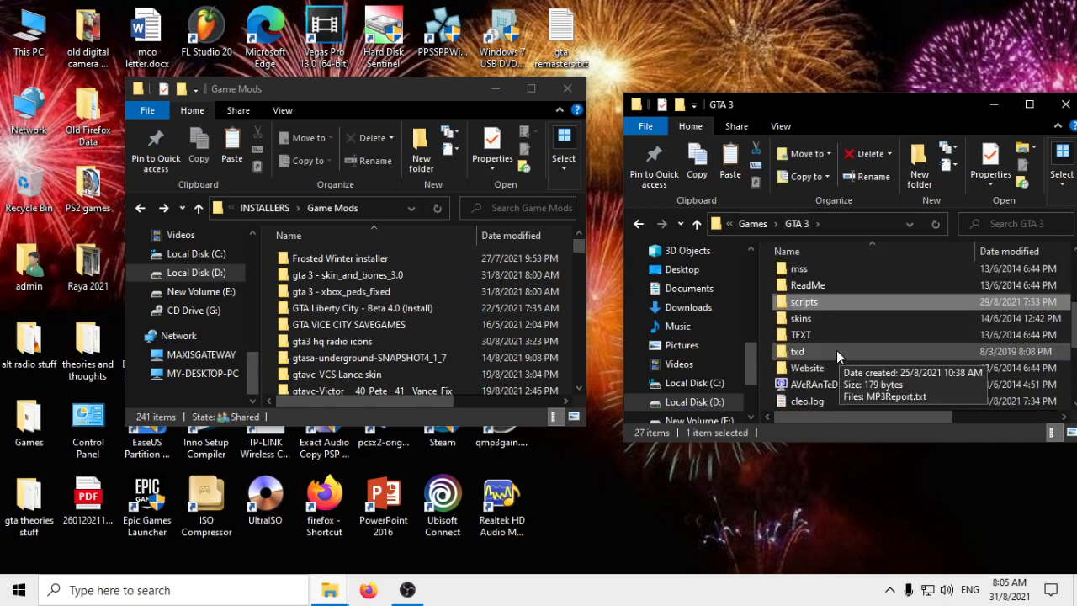
# - Open the modloader folder inside GTA 3, review its contents, and return to the GTA 3 folder
pyautogui.scroll(-3, 834, 345)
pyautogui.scroll(5, 836, 329)
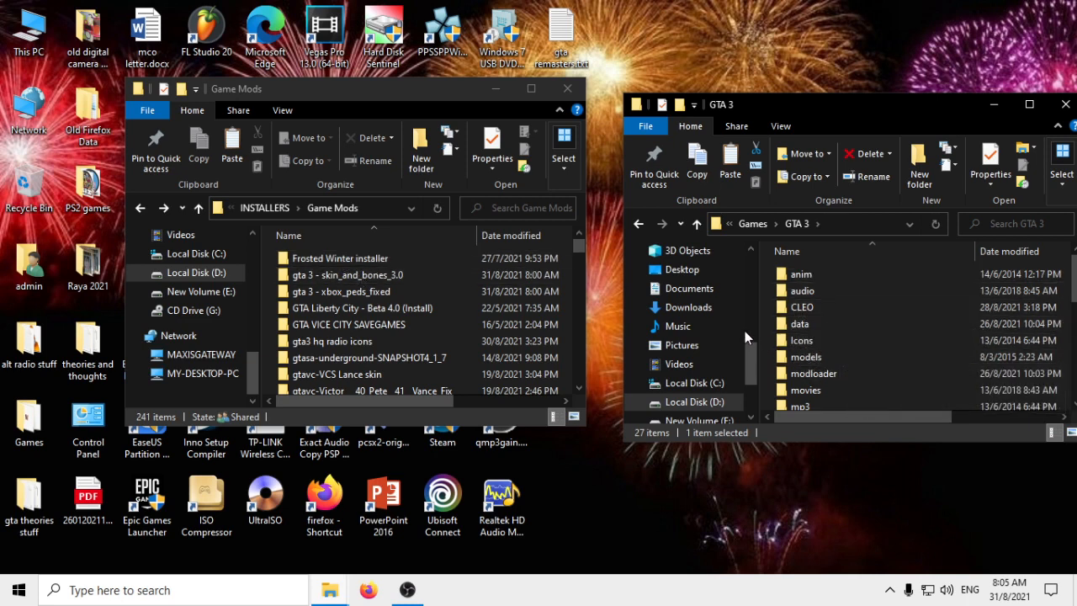
pyautogui.doubleClick(796, 374)
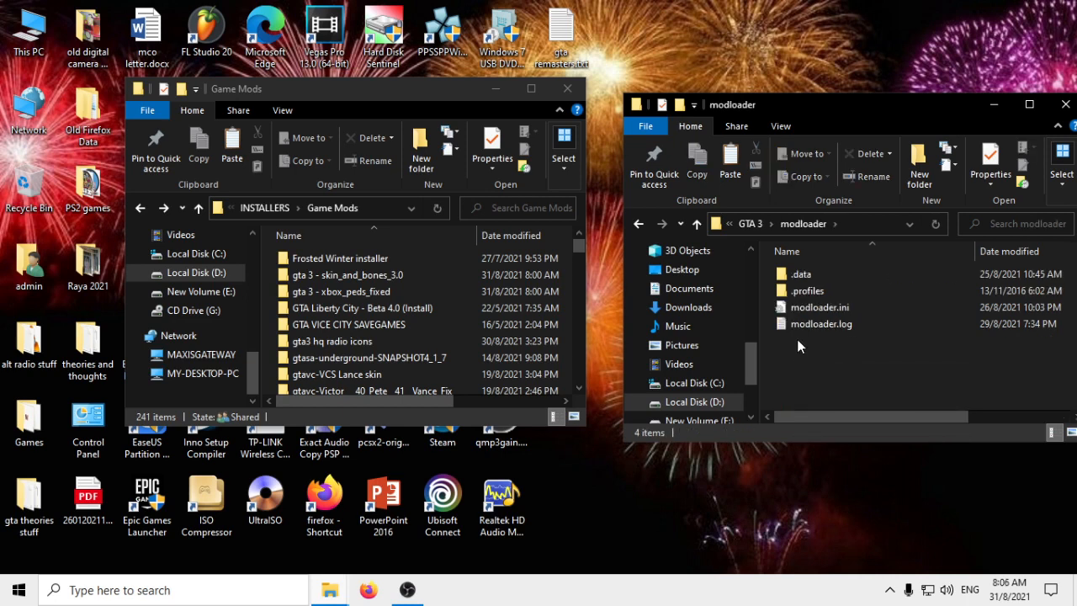
pyautogui.click(638, 223)
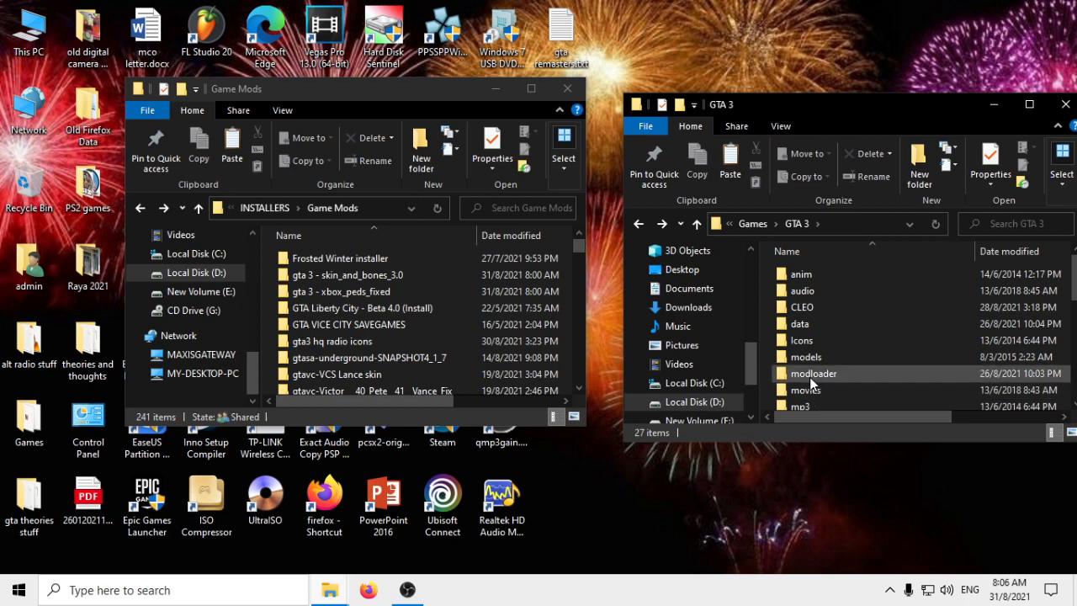
pyautogui.scroll(-2, 809, 381)
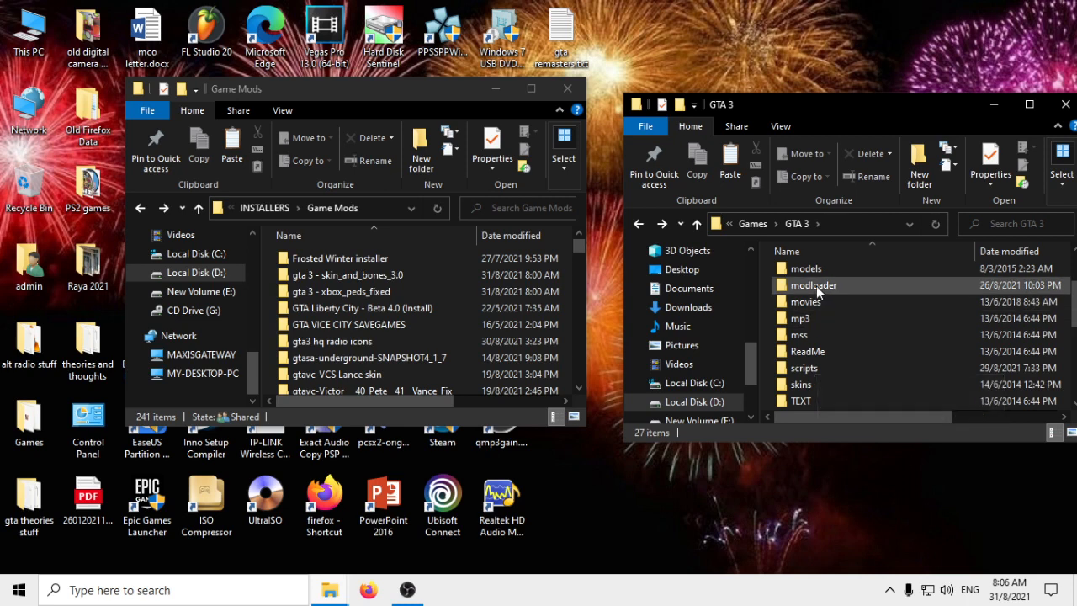
pyautogui.moveTo(816, 285)
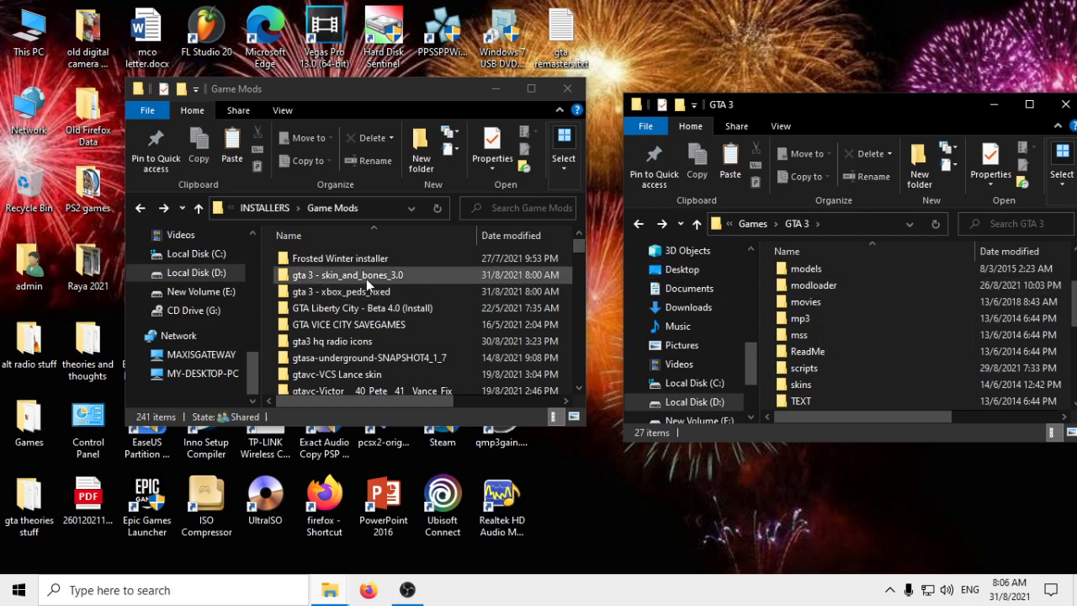
# - Open the "gta 3 - skin_and_bones_3.0" mod folder and its README.txt at the Installation section
pyautogui.doubleClick(420, 273)
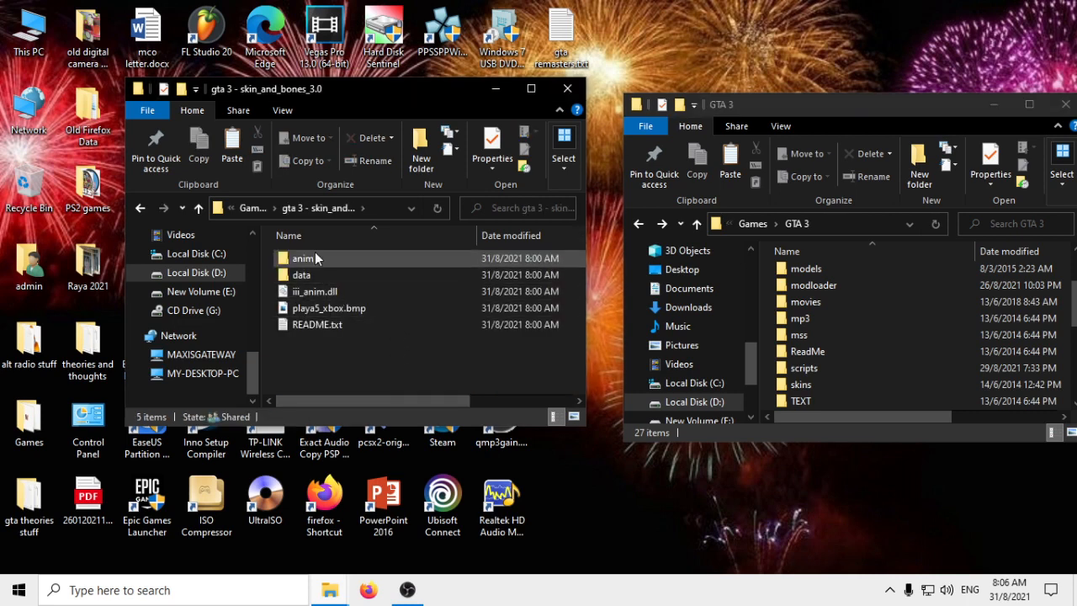
pyautogui.doubleClick(361, 323)
pyautogui.scroll(-1, 636, 343)
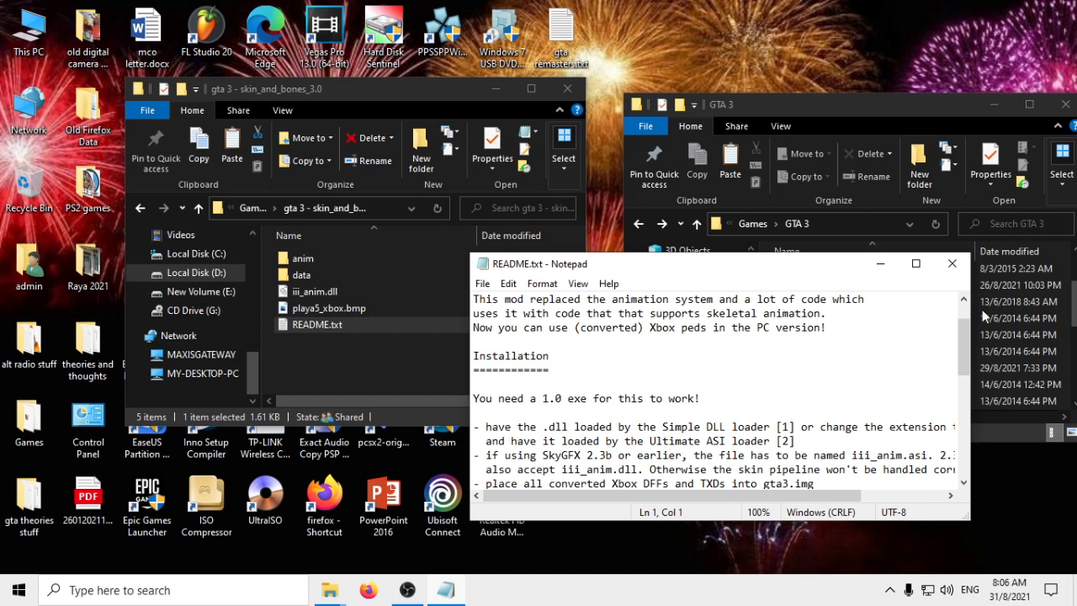
# - Locate gta3.exe in the GTA 3 folder and check its file details
pyautogui.click(868, 111)
pyautogui.scroll(-5, 897, 364)
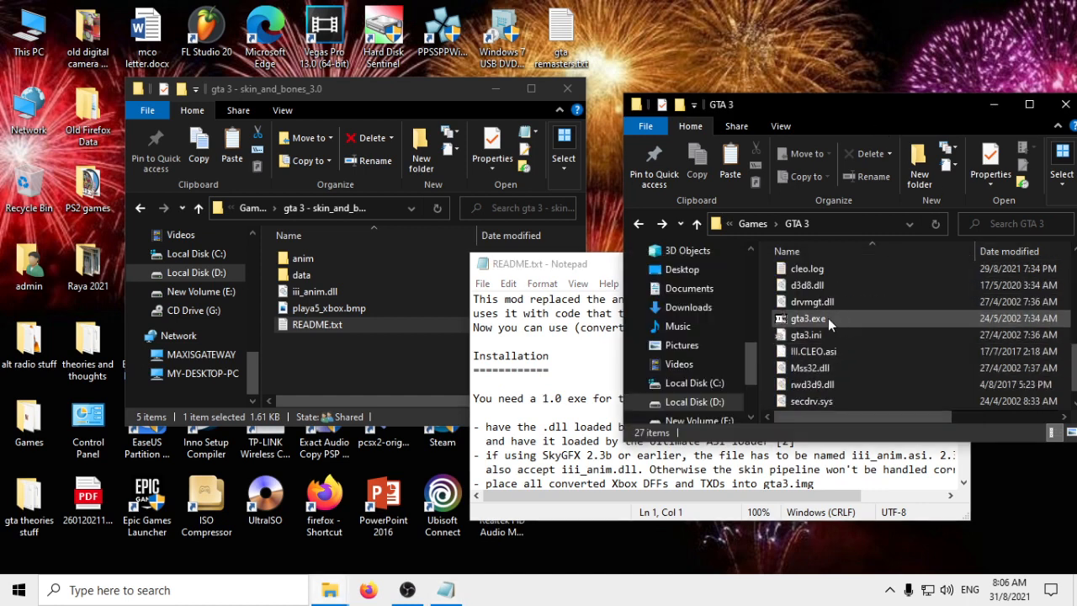
pyautogui.moveTo(828, 318)
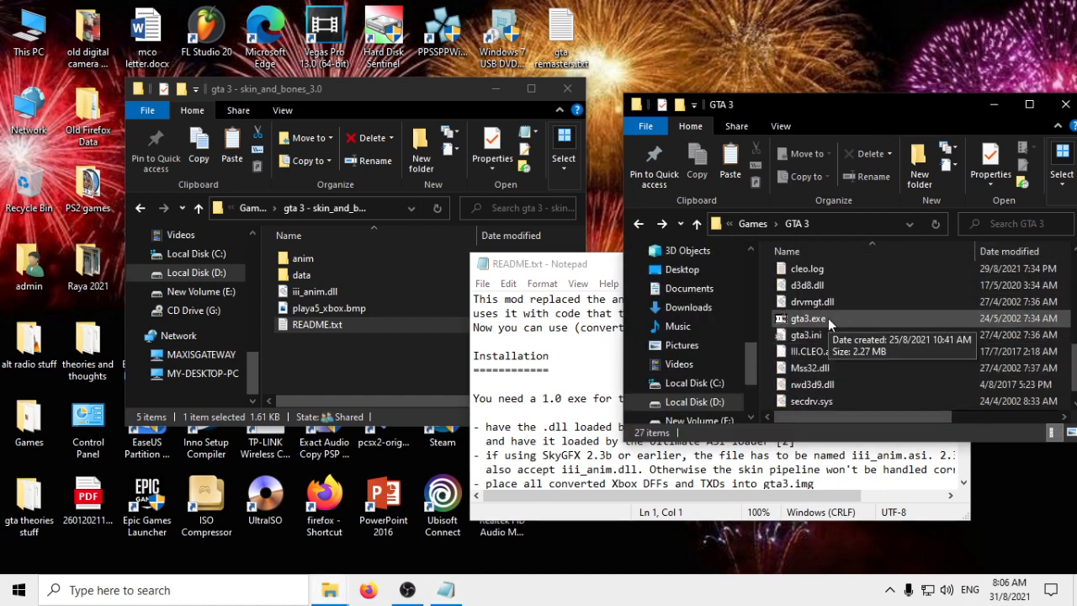
pyautogui.click(820, 320)
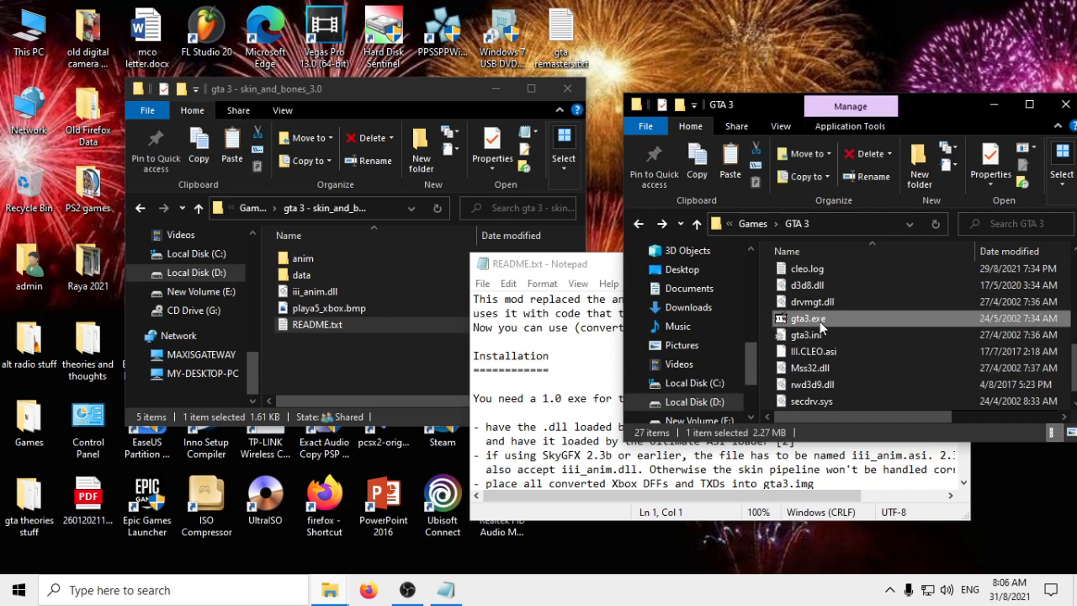
pyautogui.moveTo(829, 322)
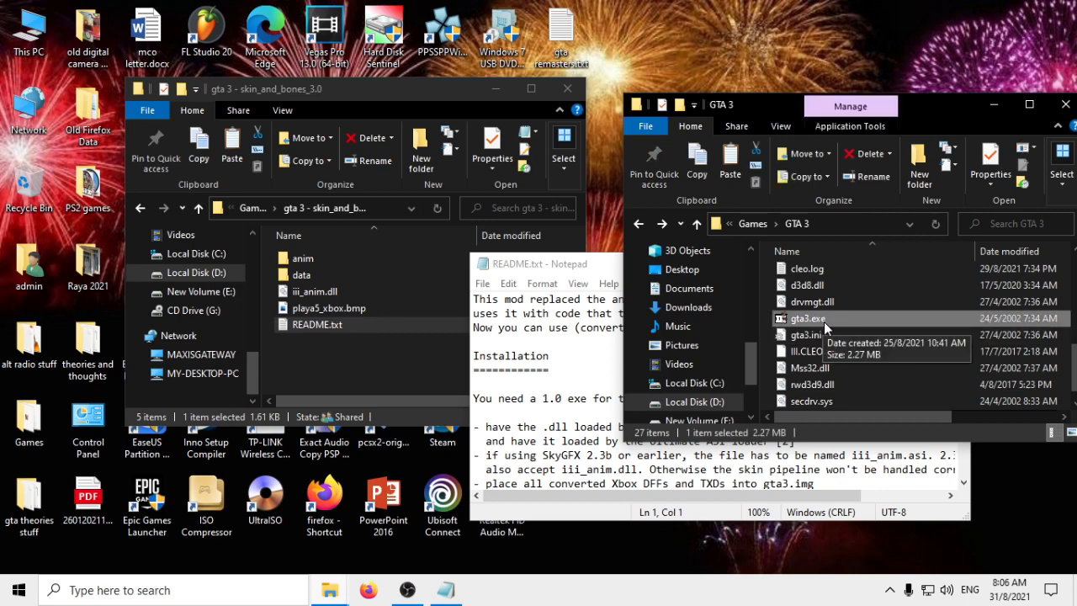
# - Return to README.txt and read the installation instructions for iii_anim.dll and the other mod files
pyautogui.click(603, 271)
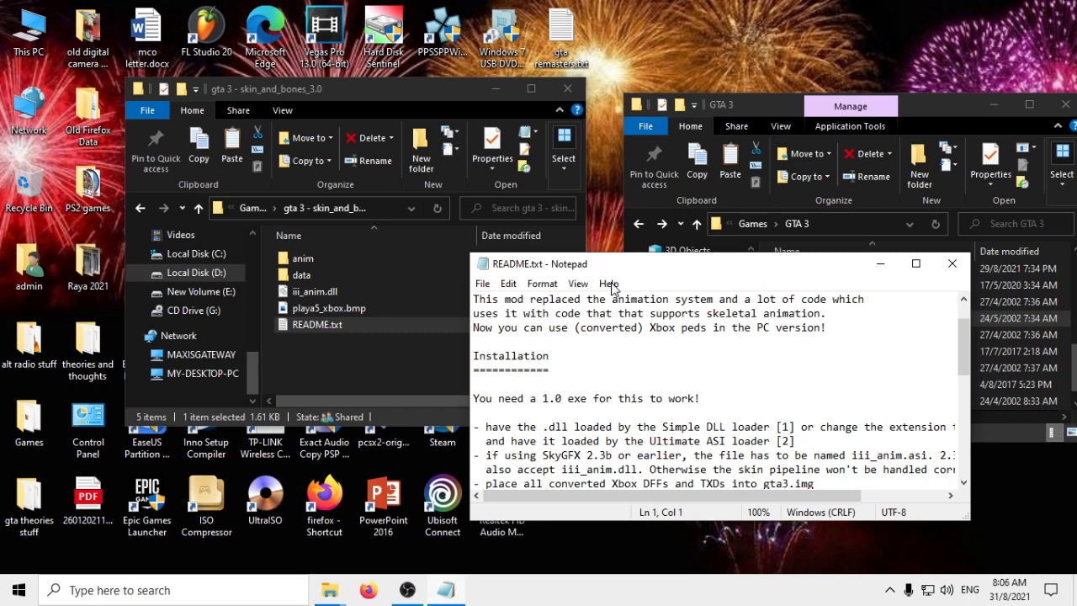
pyautogui.scroll(-1, 633, 441)
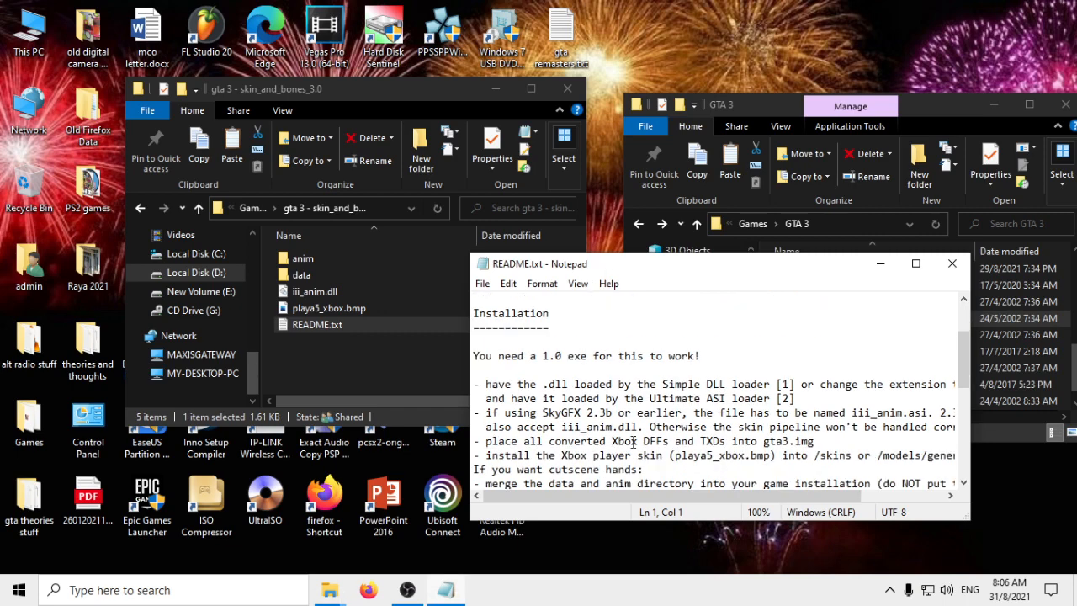
pyautogui.moveTo(623, 497); pyautogui.dragTo(654, 499)
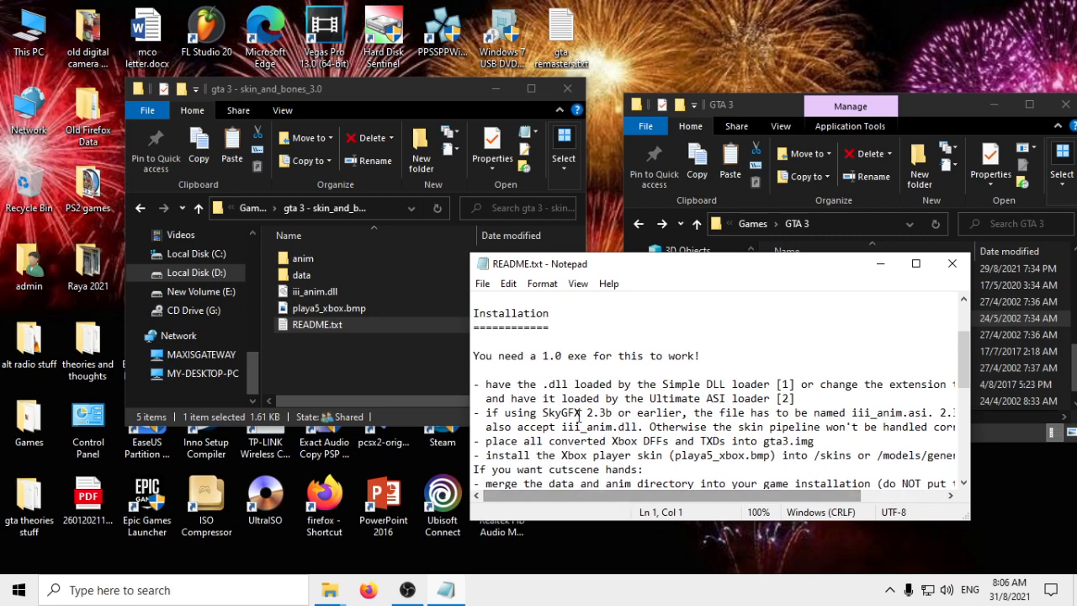
pyautogui.rightClick(309, 290)
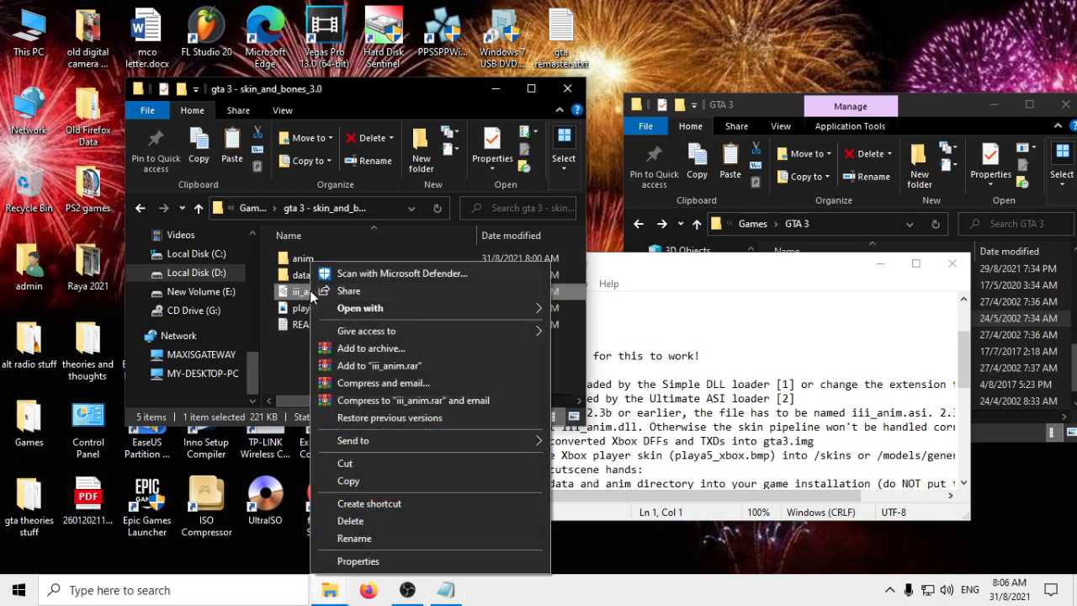
pyautogui.click(716, 367)
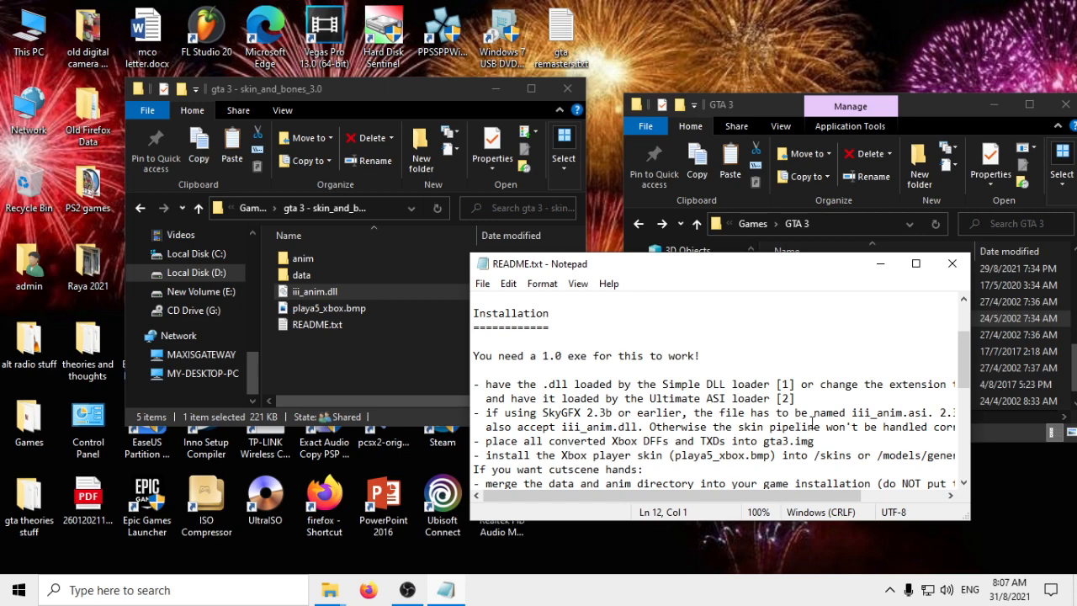
# - Copy iii_anim.dll from the skin_and_bones_3.0 mod folder to the clipboard
pyautogui.click(296, 294)
pyautogui.rightClick(296, 294)
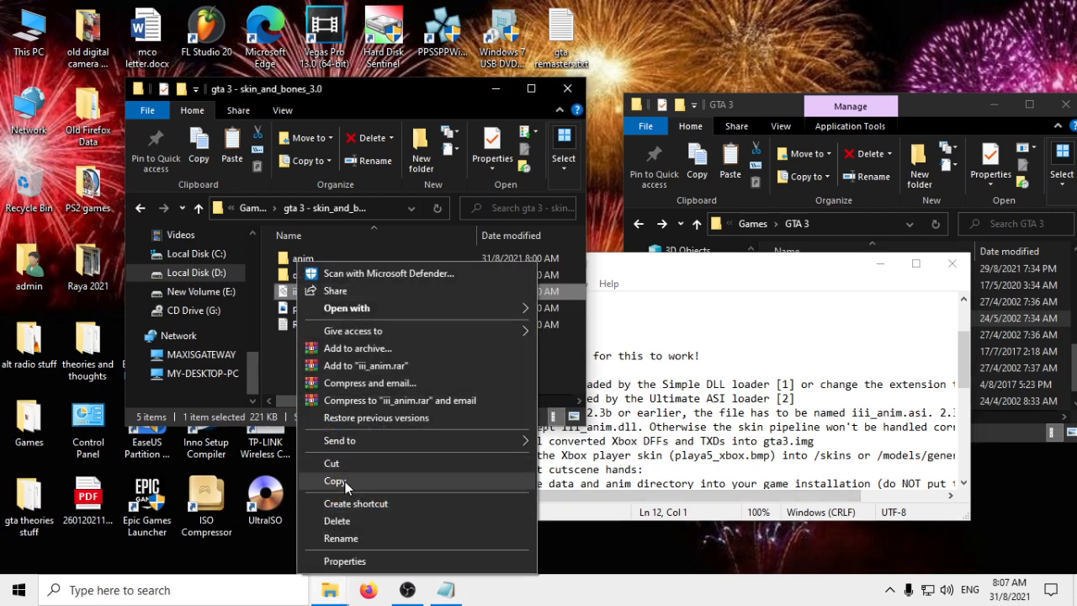
pyautogui.click(345, 481)
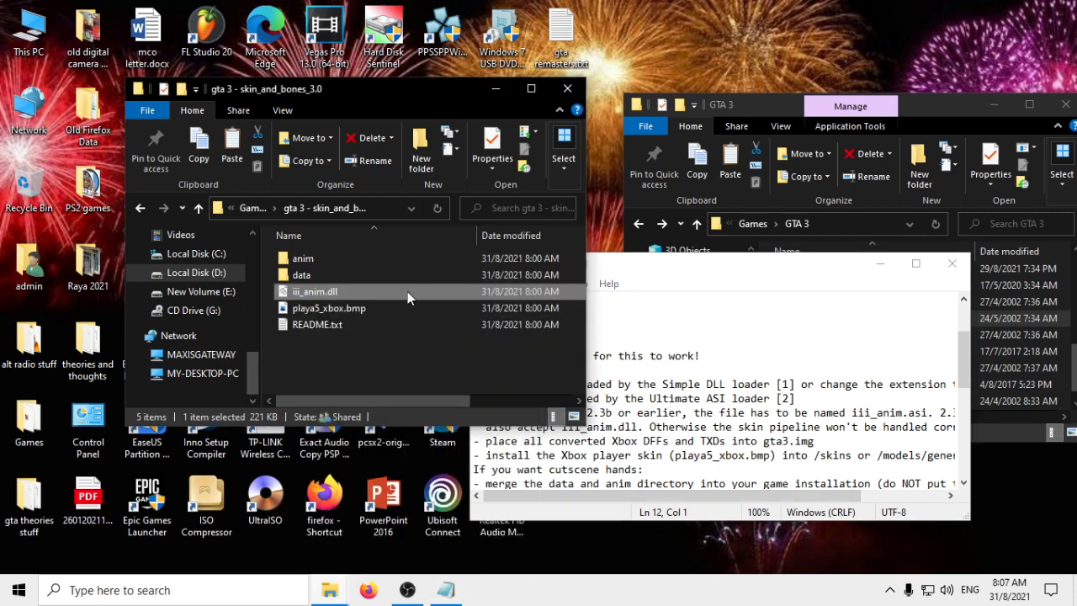
pyautogui.rightClick(453, 291)
pyautogui.click(536, 484)
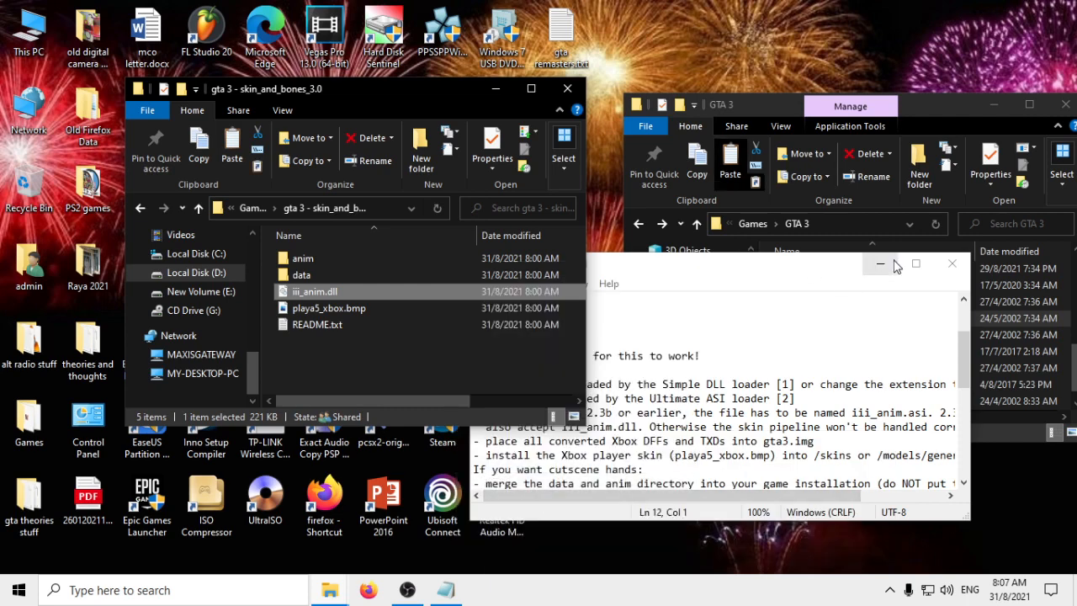
# - Paste the copied iii_anim.dll into the GTA 3 game folder
pyautogui.click(881, 264)
pyautogui.rightClick(768, 303)
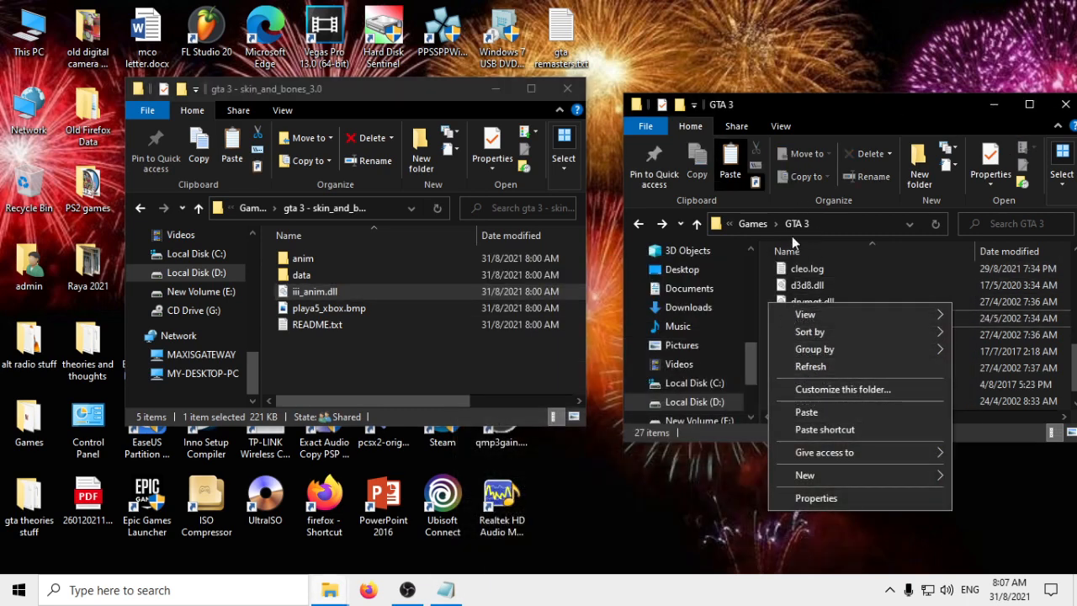
pyautogui.click(808, 412)
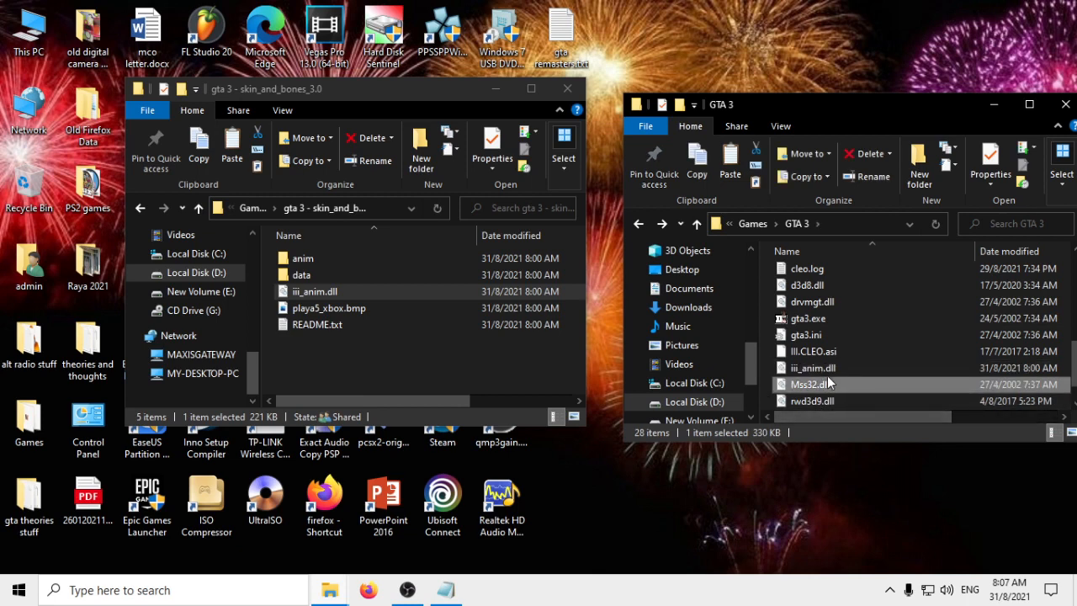
# - Rename iii_anim.dll in the GTA 3 folder as iii_anim.asi
pyautogui.doubleClick(823, 369)
pyautogui.rightClick(825, 369)
pyautogui.click(854, 342)
pyautogui.click(852, 368)
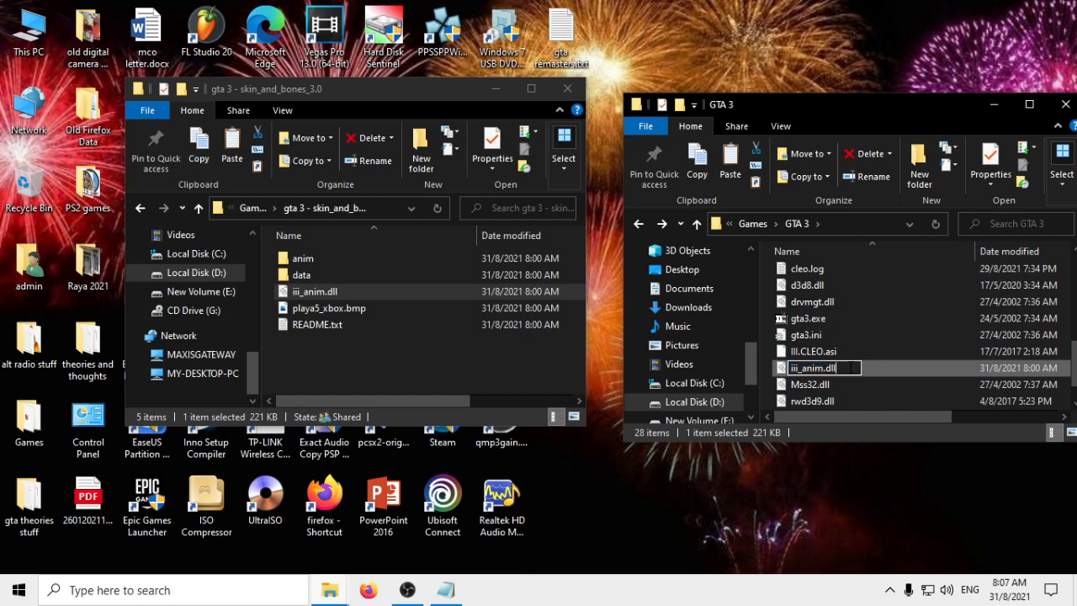
pyautogui.press('BackSpace')
pyautogui.press('BackSpace')
pyautogui.press('BackSpace')
pyautogui.write('asi')
pyautogui.press('Return')
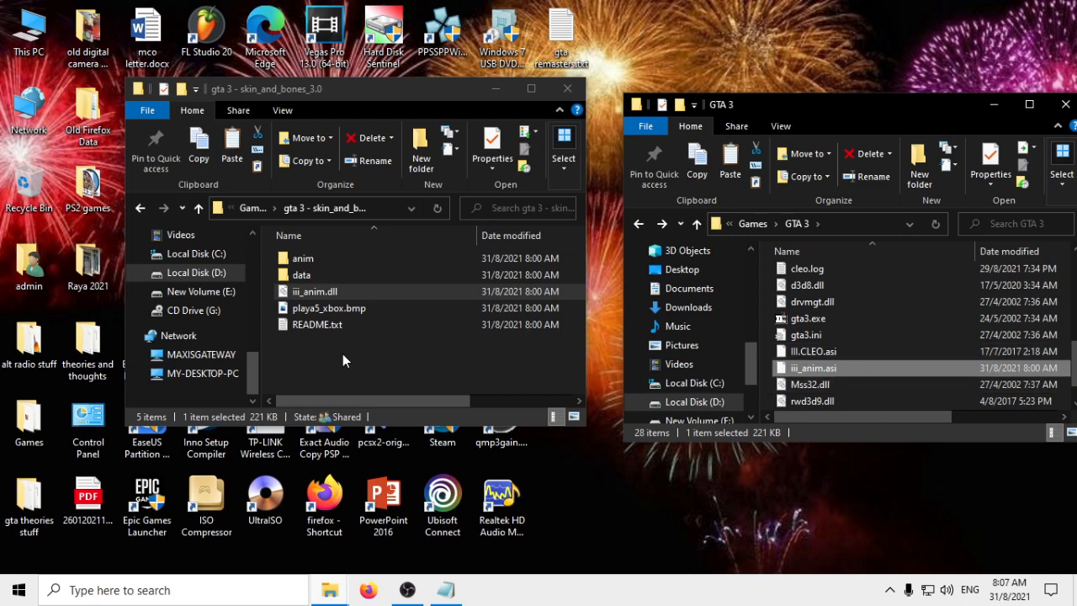
# - Review the remaining installation instructions in README.txt and close the file
pyautogui.scroll(-2, 640, 438)
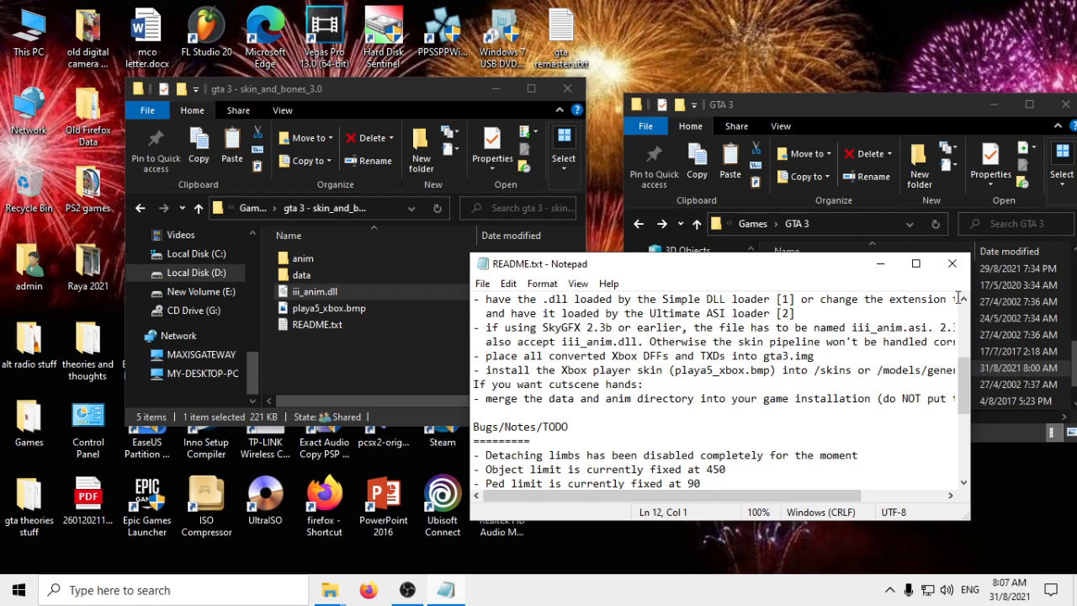
pyautogui.scroll(2, 812, 369)
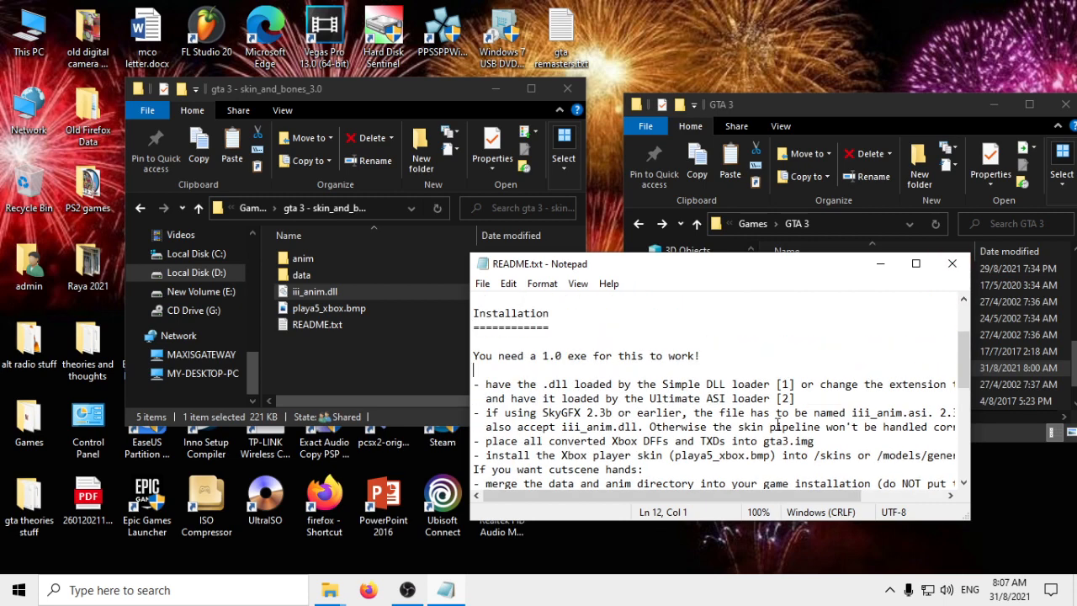
pyautogui.scroll(-1, 779, 424)
pyautogui.click(952, 264)
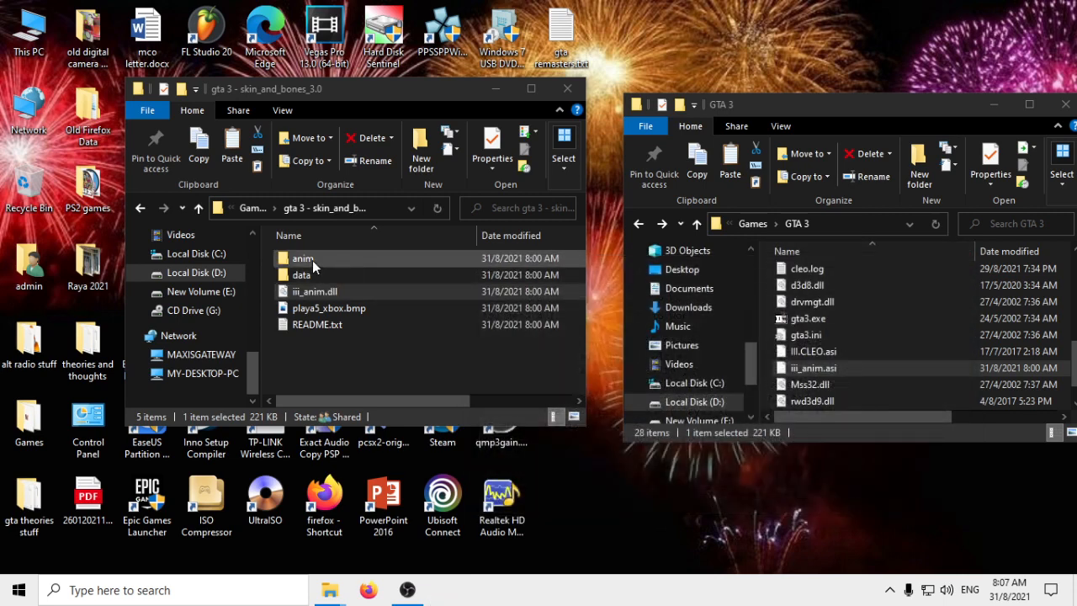
# - Look through the contents of the anim and data folders in the skin_and_bones_3.0 mod folder
pyautogui.click(312, 260)
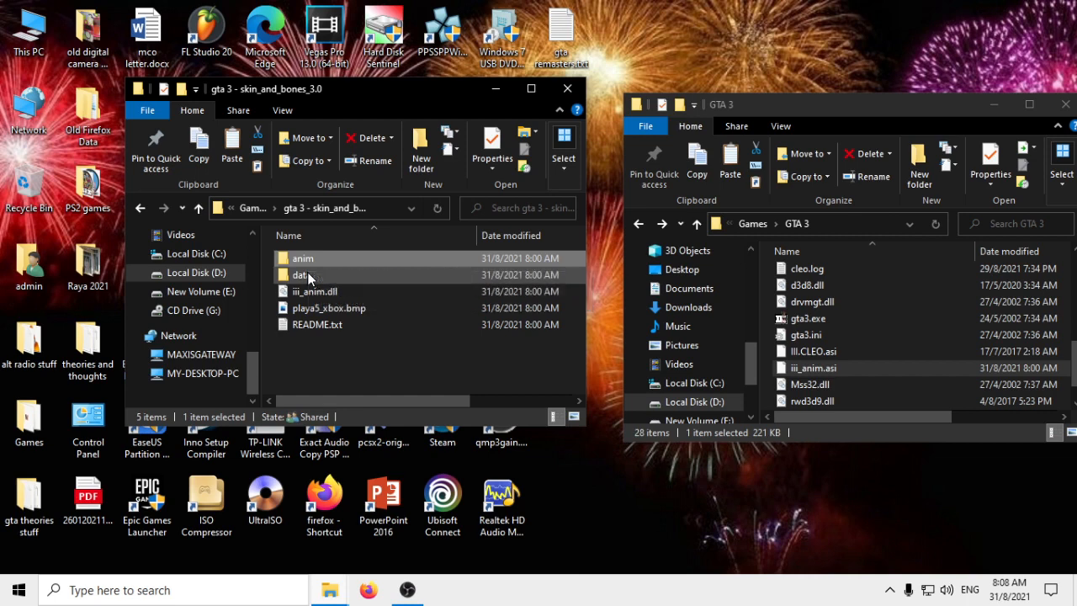
pyautogui.keyDown('ctrl'); pyautogui.click(307, 274); pyautogui.keyUp('ctrl')
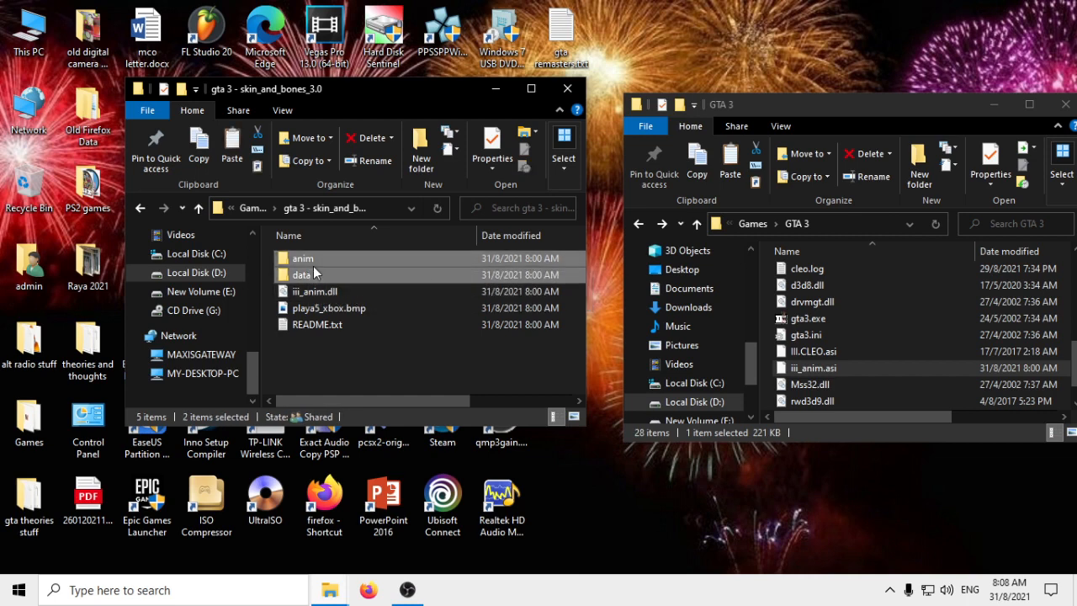
pyautogui.doubleClick(362, 258)
pyautogui.scroll(-1, 396, 277)
pyautogui.scroll(1, 383, 337)
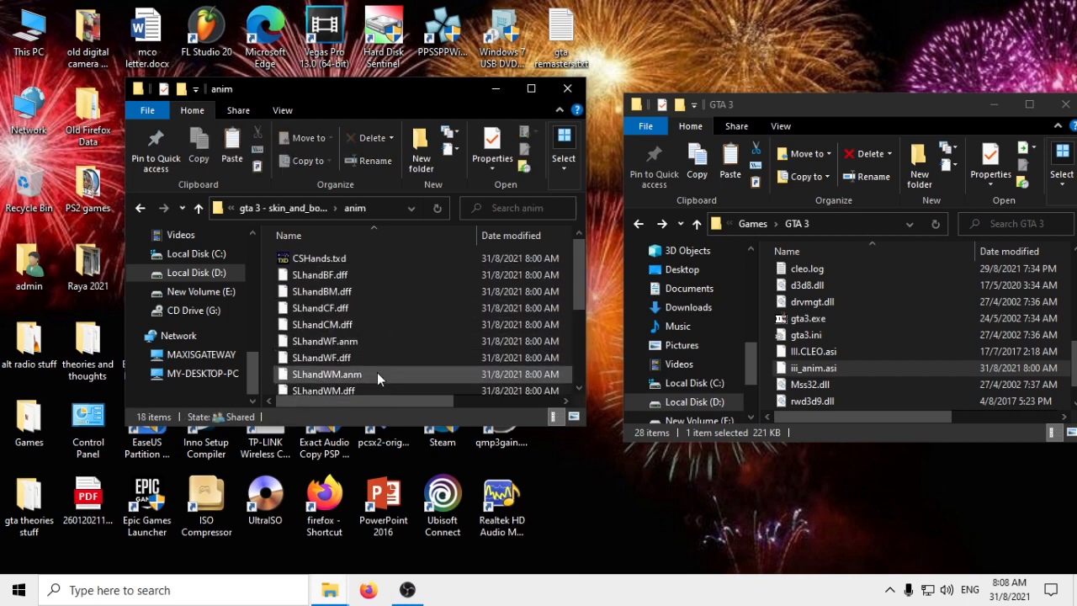
pyautogui.click(303, 213)
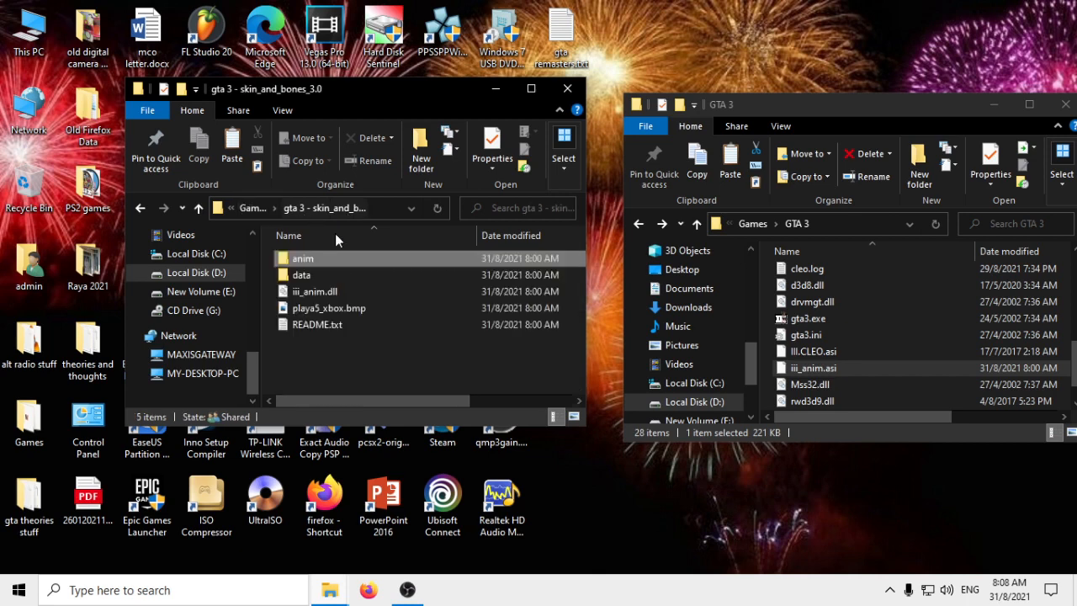
pyautogui.doubleClick(328, 276)
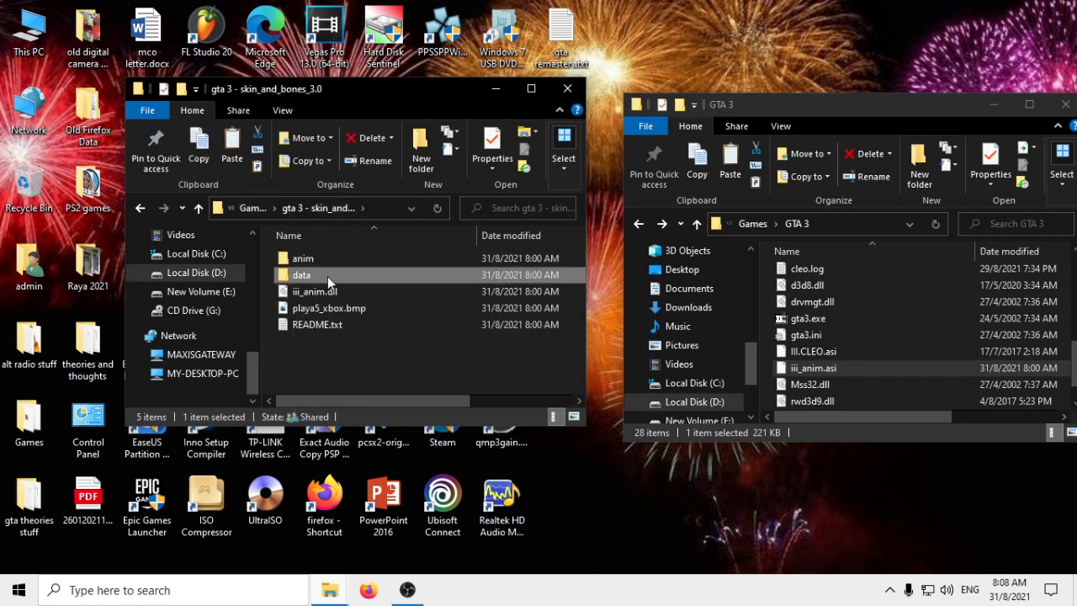
pyautogui.click(282, 208)
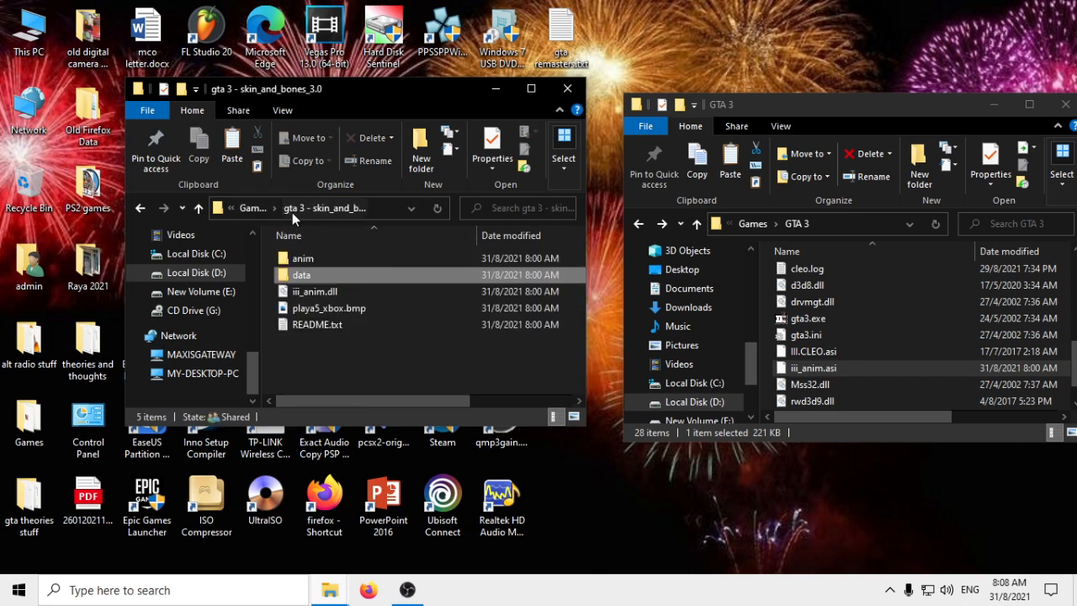
# - Copy the mod's anim and data folders into the GTA 3 folder, merging them with the existing ones
pyautogui.keyDown('ctrl'); pyautogui.click(304, 259); pyautogui.keyUp('ctrl')
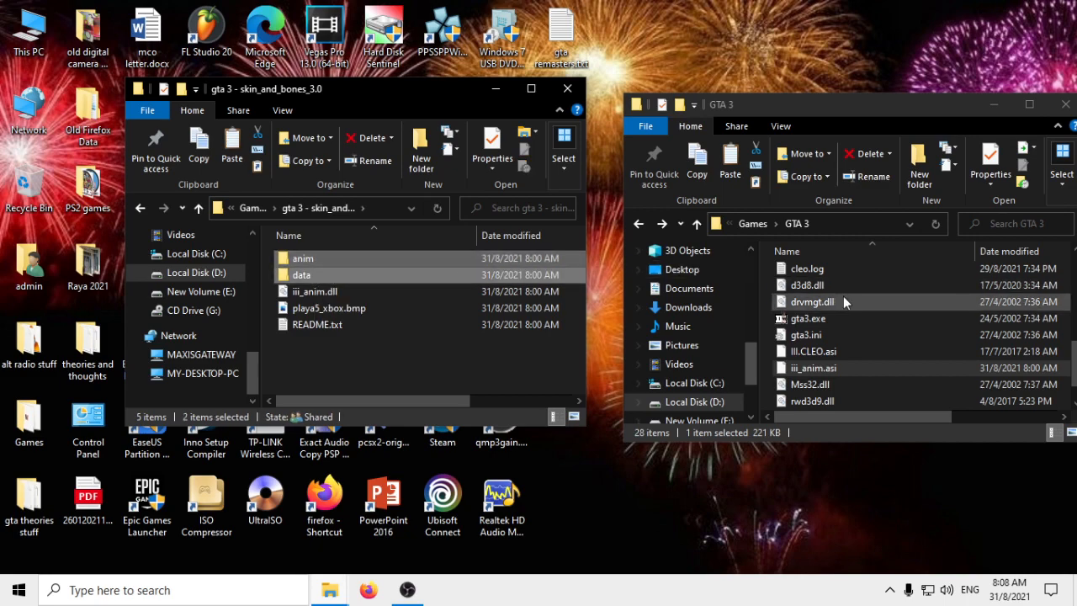
pyautogui.scroll(4, 844, 296)
pyautogui.rightClick(391, 269)
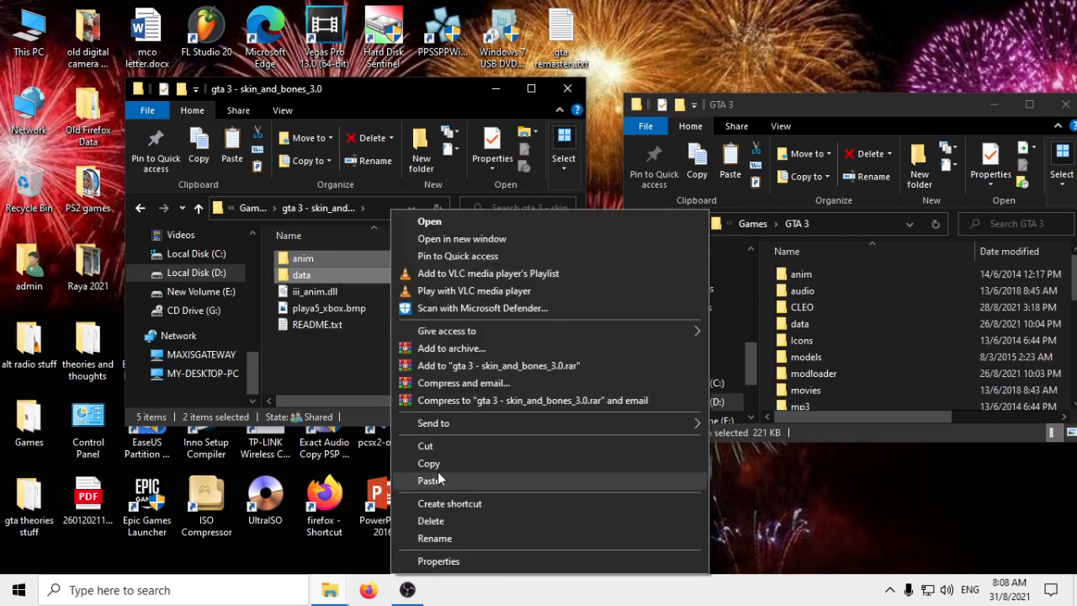
pyautogui.click(492, 469)
pyautogui.rightClick(773, 309)
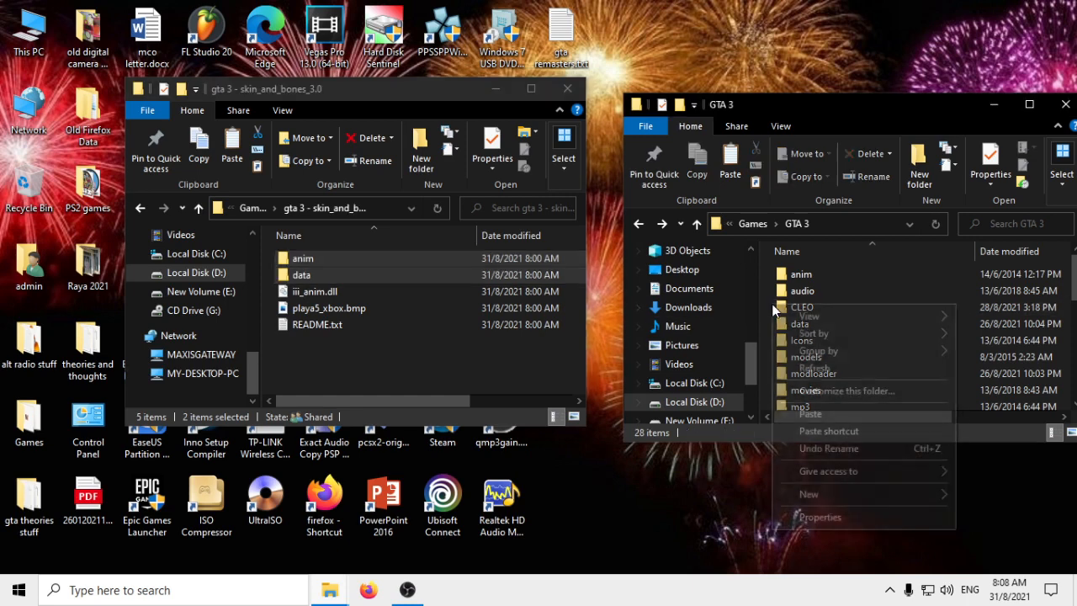
pyautogui.click(832, 414)
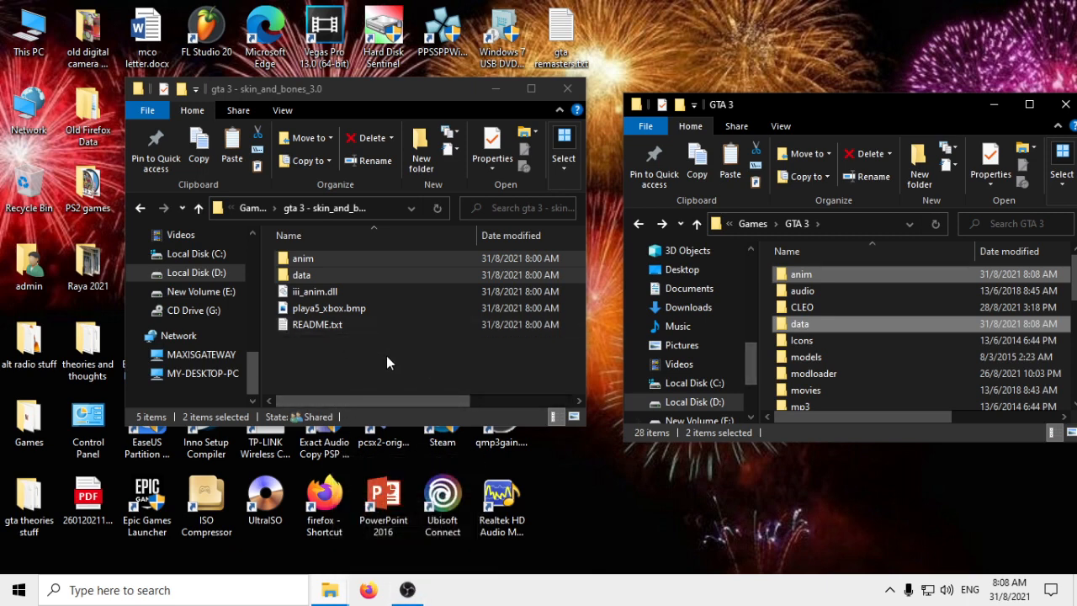
# - Preview the playa5_xbox.bmp skin texture from the mod folder and close the image
pyautogui.doubleClick(348, 310)
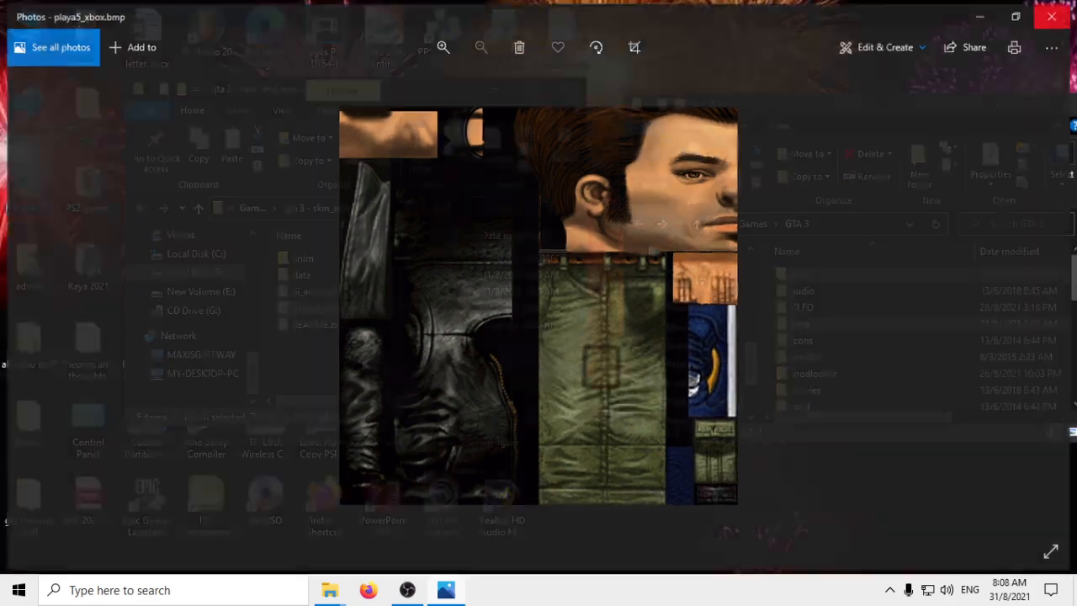
pyautogui.click(1059, 12)
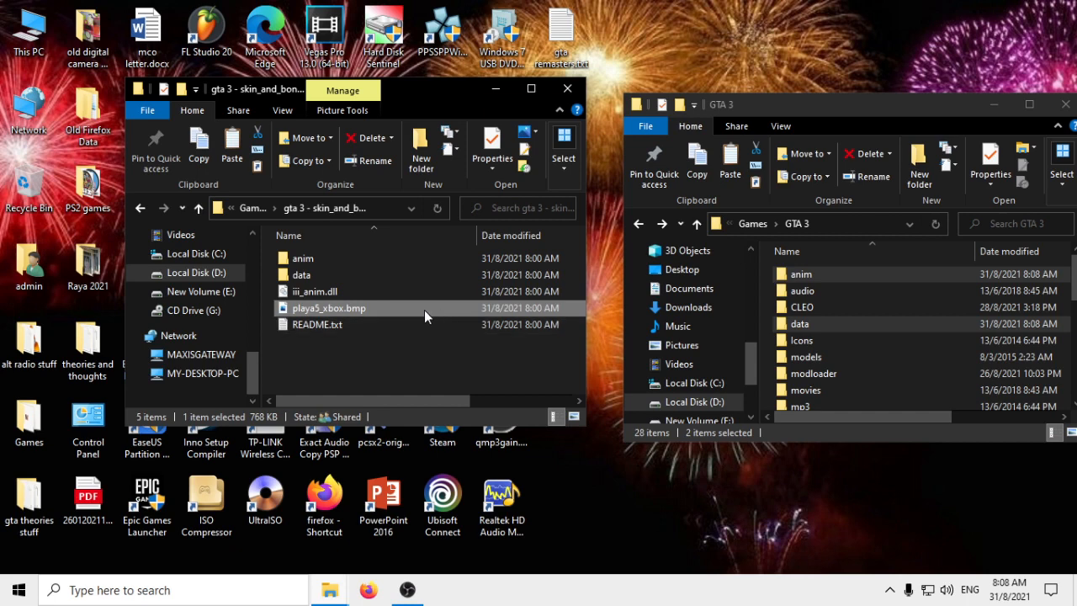
pyautogui.moveTo(424, 310)
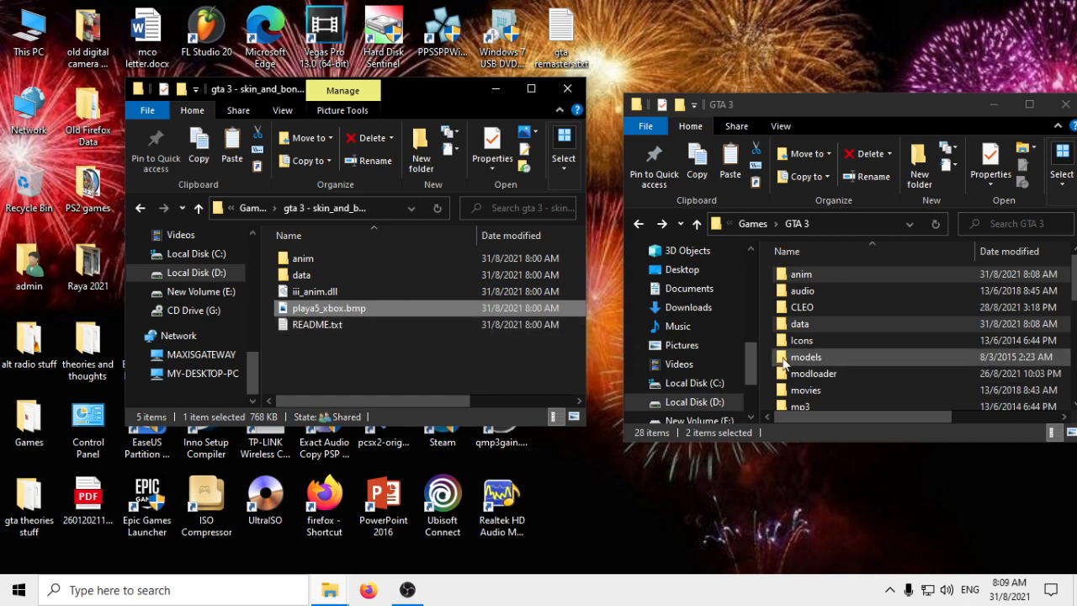
pyautogui.scroll(-2, 838, 318)
pyautogui.rightClick(395, 307)
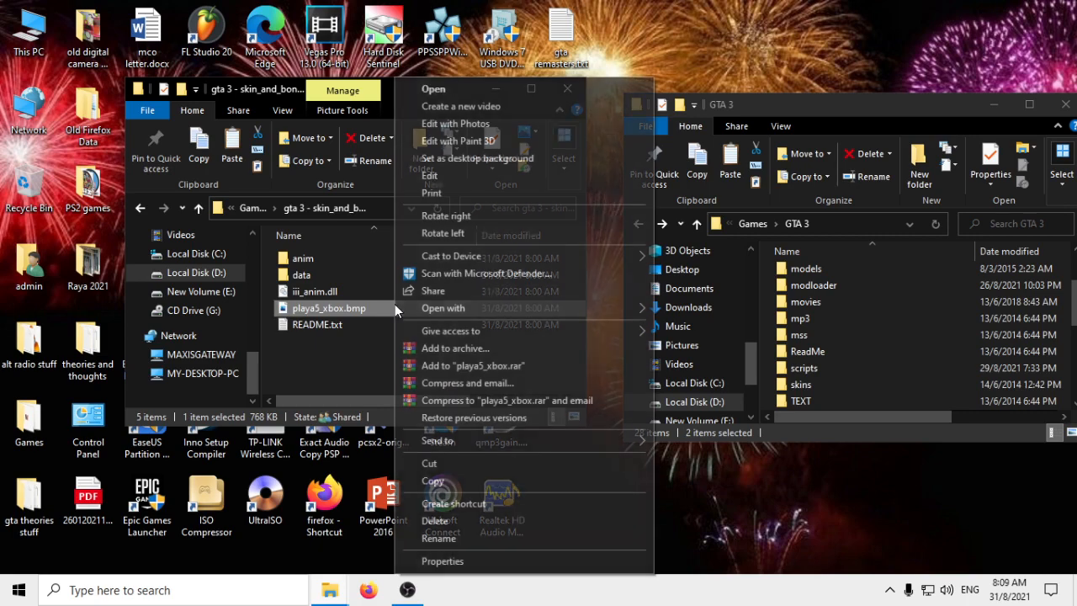
pyautogui.click(339, 367)
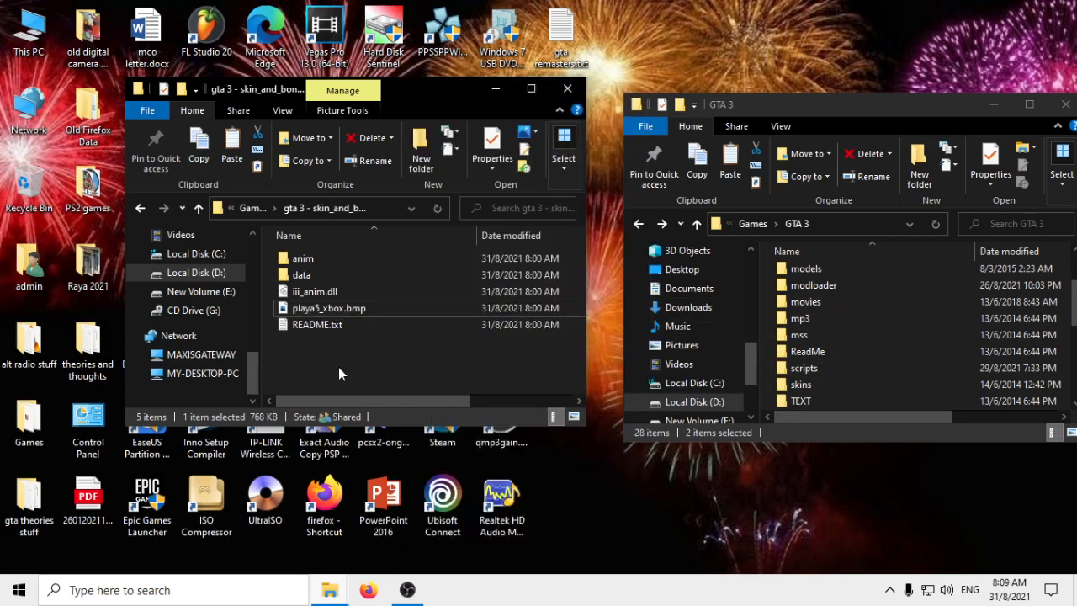
pyautogui.click(424, 311)
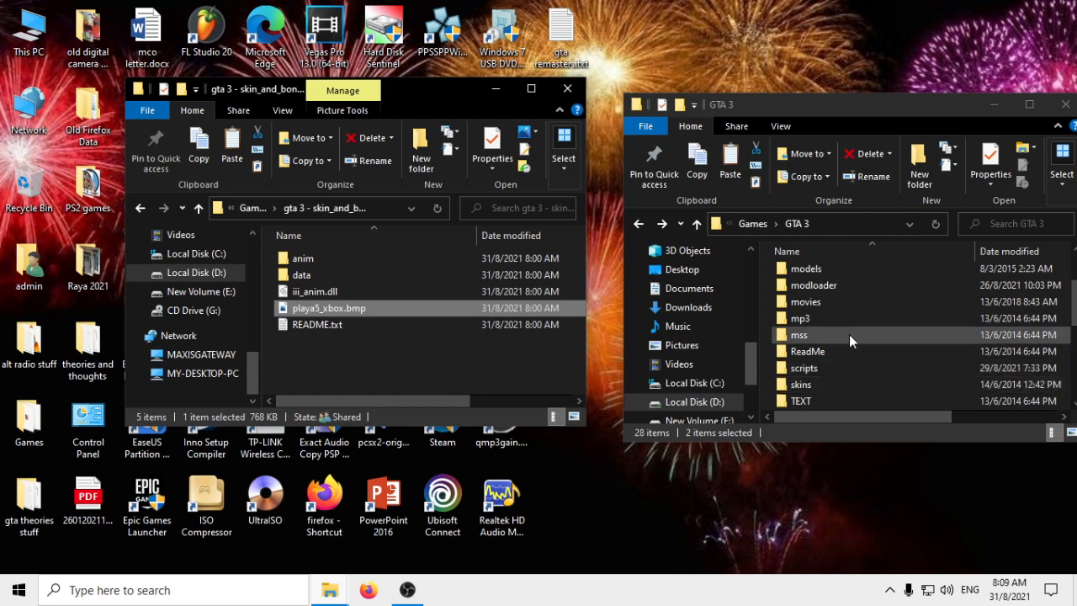
# - Check the Generic folder inside the GTA 3 models folder for the player skin file and return to models
pyautogui.scroll(1, 850, 332)
pyautogui.doubleClick(824, 297)
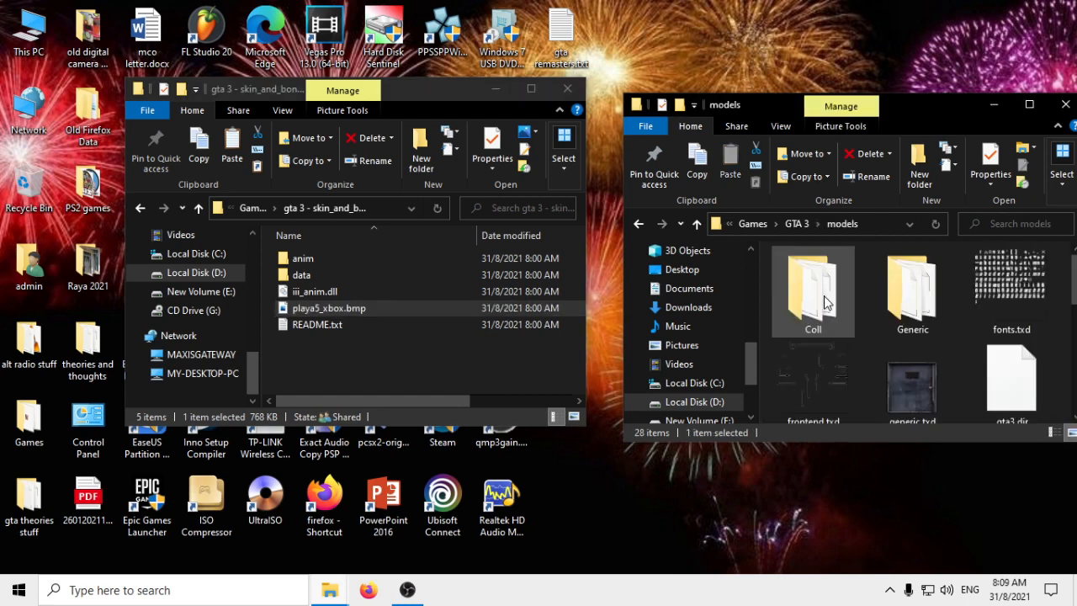
pyautogui.doubleClick(881, 294)
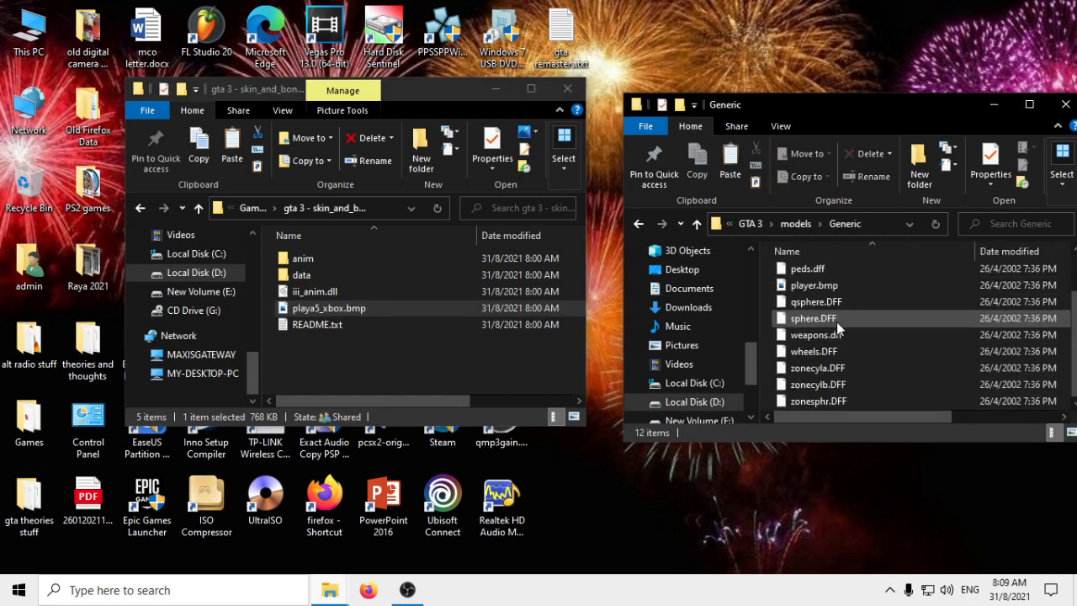
pyautogui.click(639, 226)
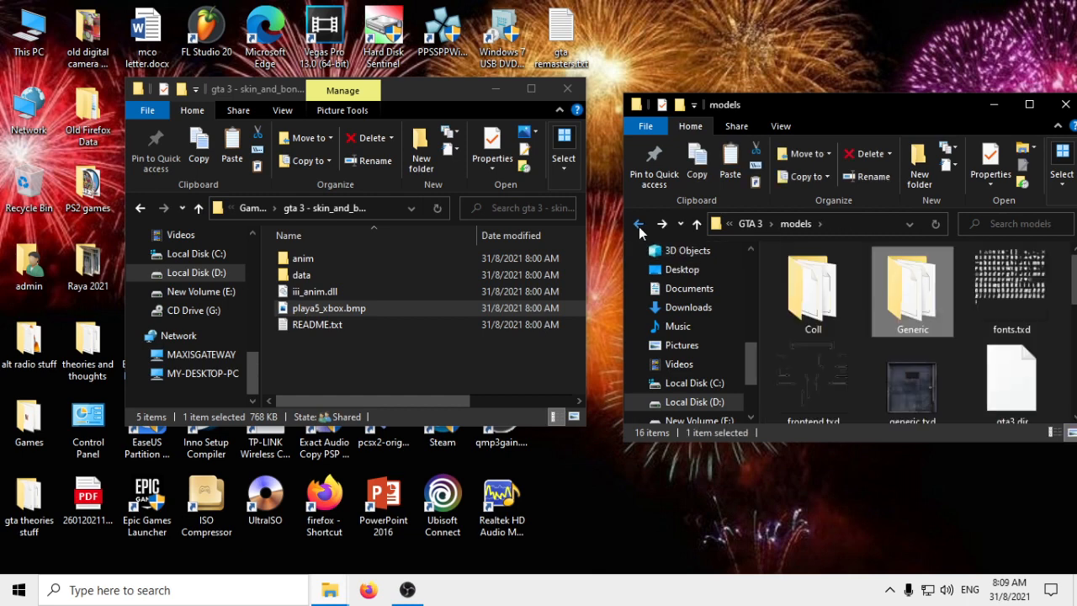
pyautogui.click(462, 362)
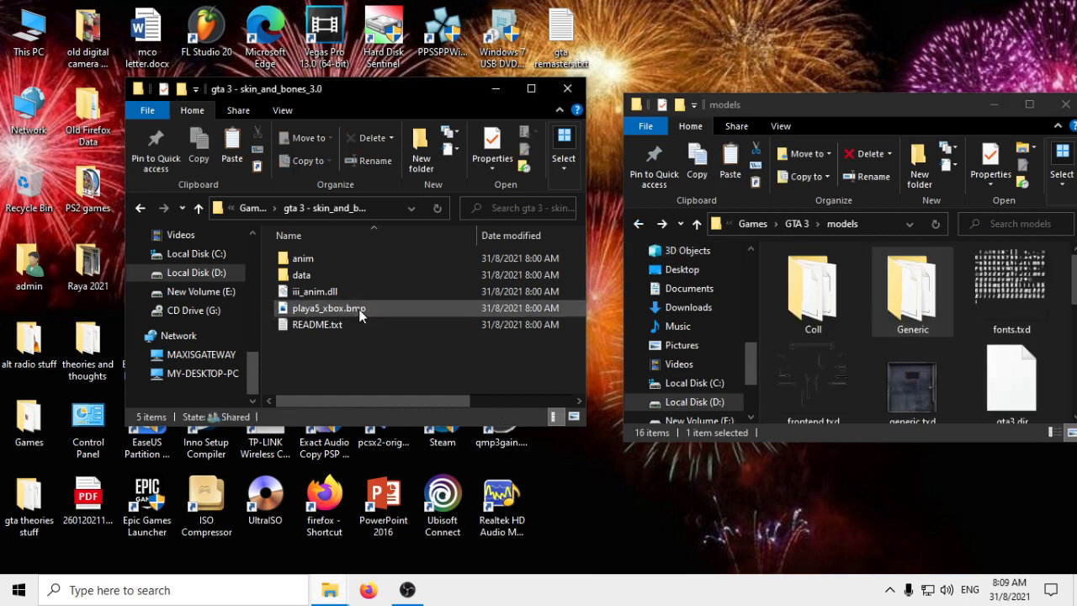
pyautogui.moveTo(347, 309)
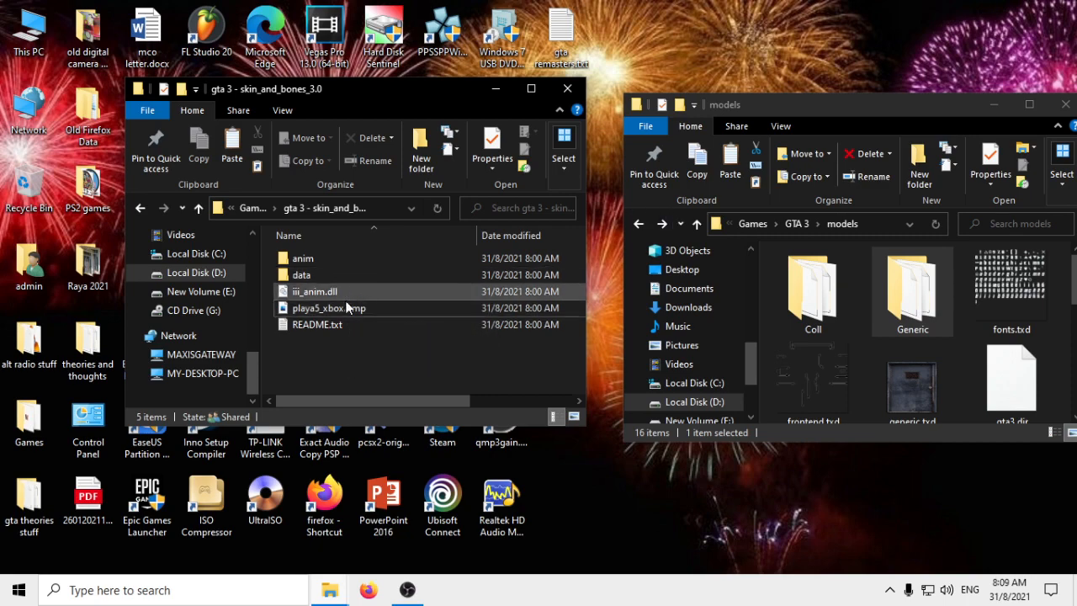
pyautogui.click(341, 307)
pyautogui.rightClick(341, 310)
pyautogui.press('m')
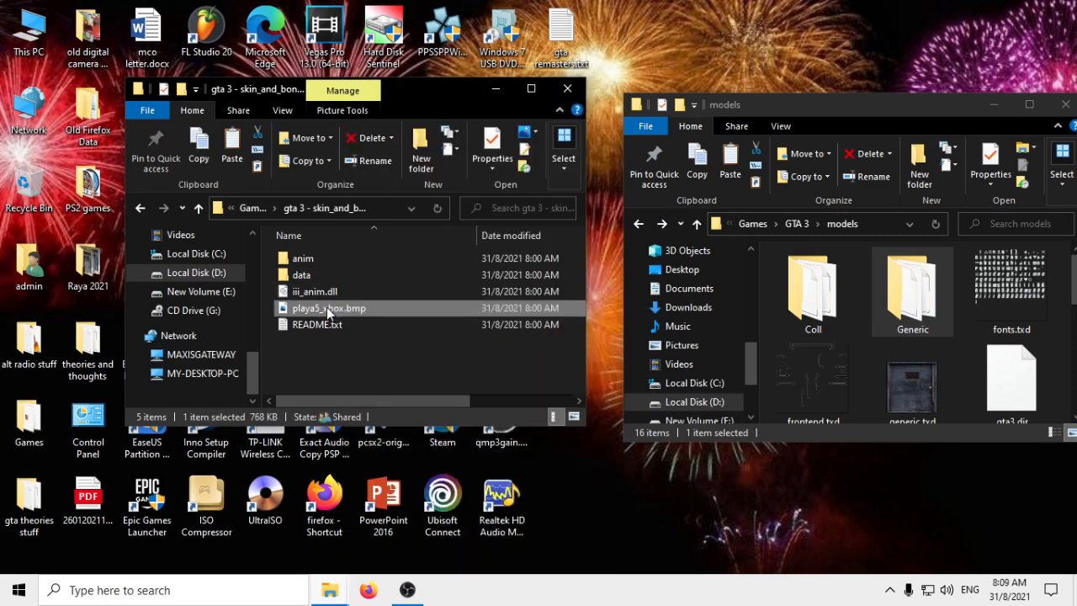
pyautogui.press('Escape')
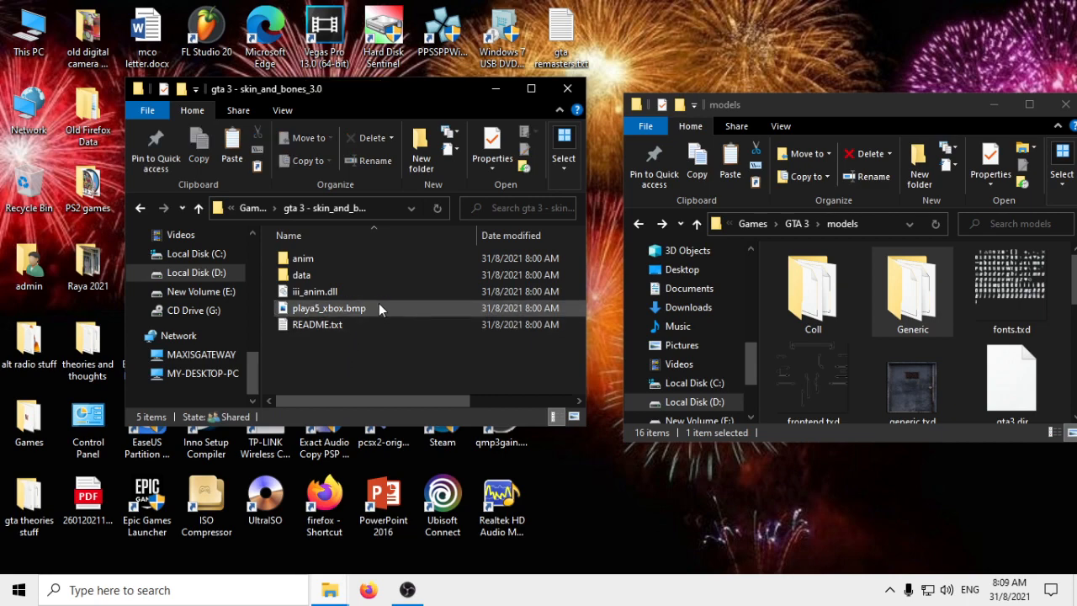
# - Rename playa5_xbox.bmp in the mod folder as player.bmp
pyautogui.rightClick(350, 308)
pyautogui.click(416, 539)
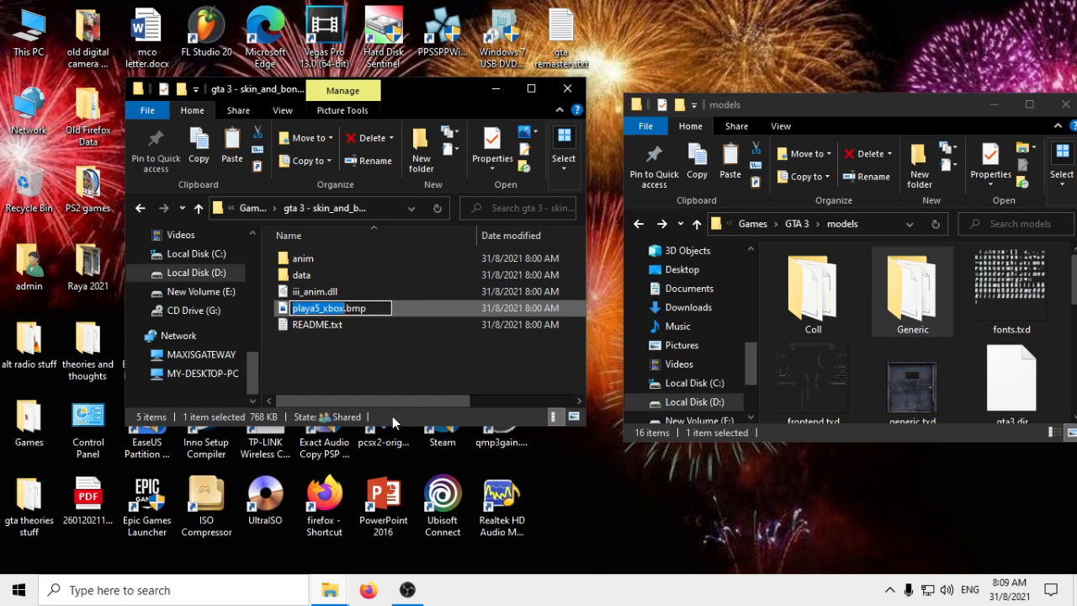
pyautogui.write('player')
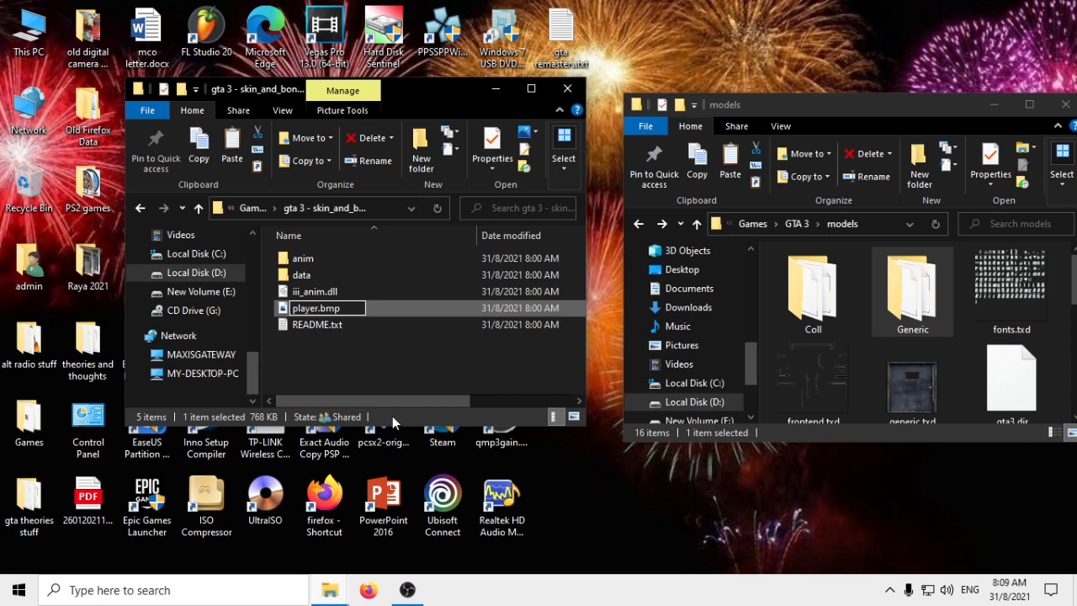
pyautogui.press('Return')
# - Copy player.bmp from the mod folder into the GTA 3 models\Generic folder, replacing the existing file
pyautogui.rightClick(321, 313)
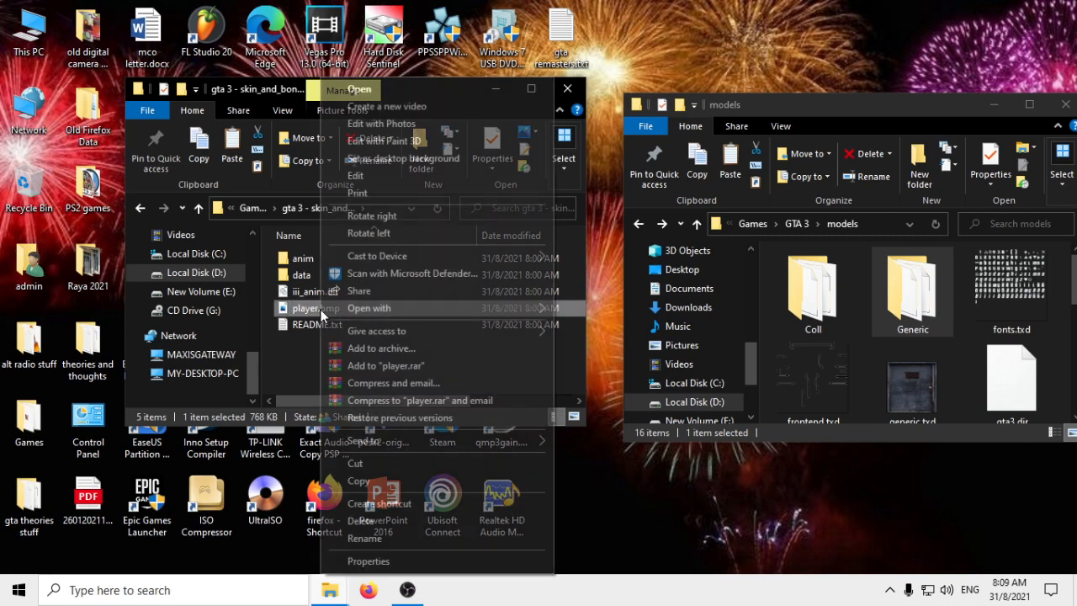
pyautogui.click(383, 480)
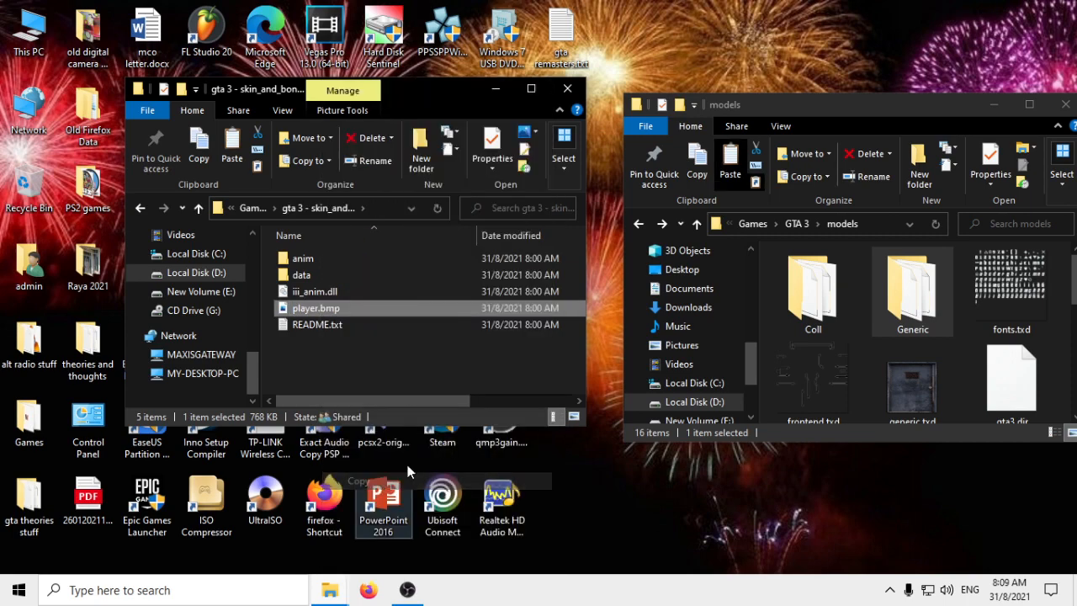
pyautogui.doubleClick(926, 295)
pyautogui.rightClick(767, 309)
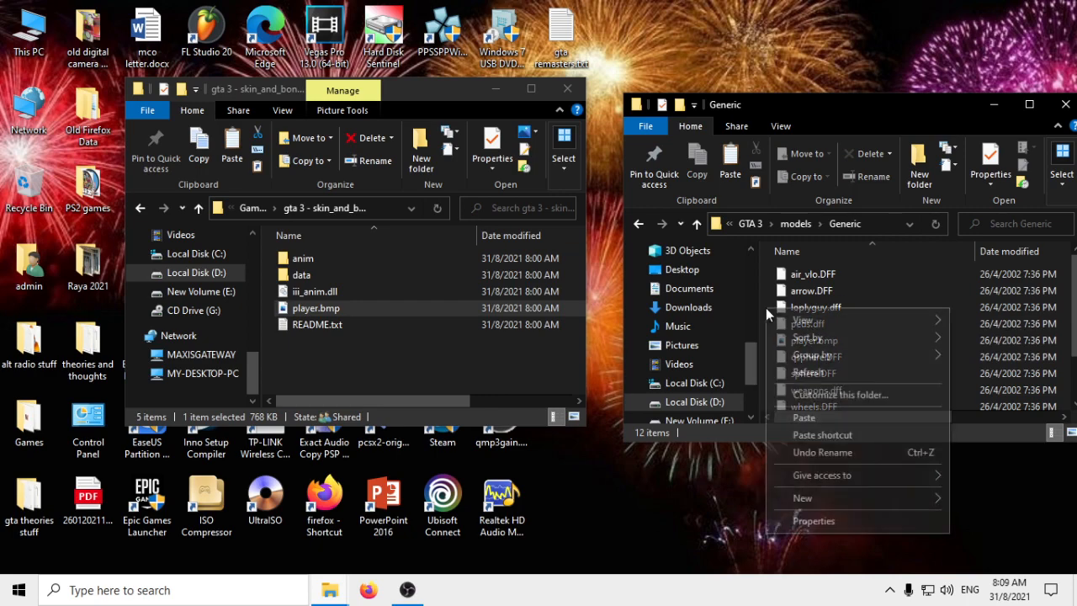
pyautogui.click(804, 414)
pyautogui.click(325, 175)
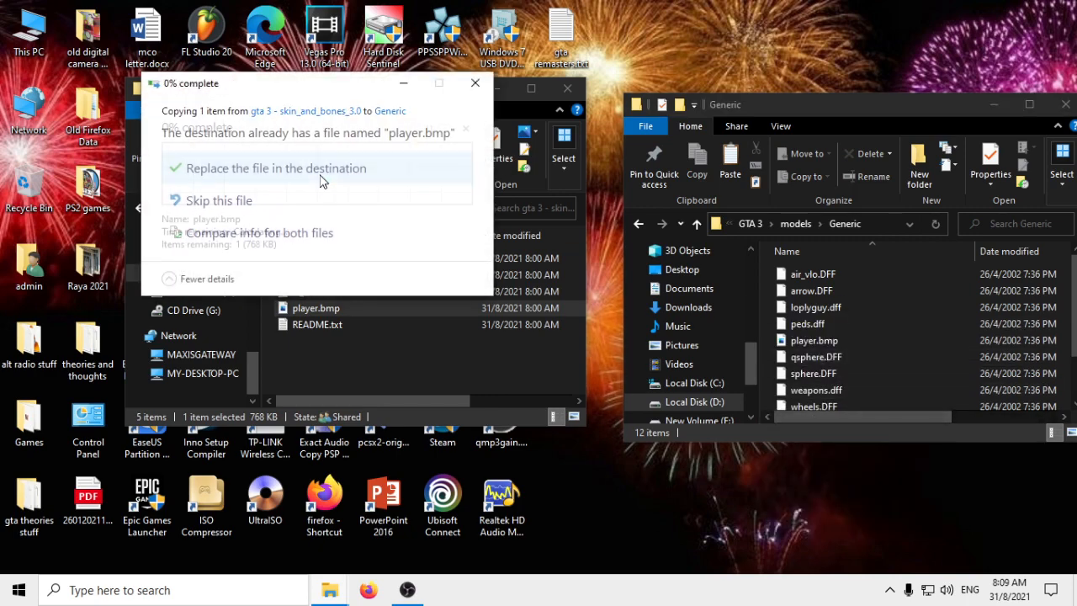
pyautogui.click(760, 308)
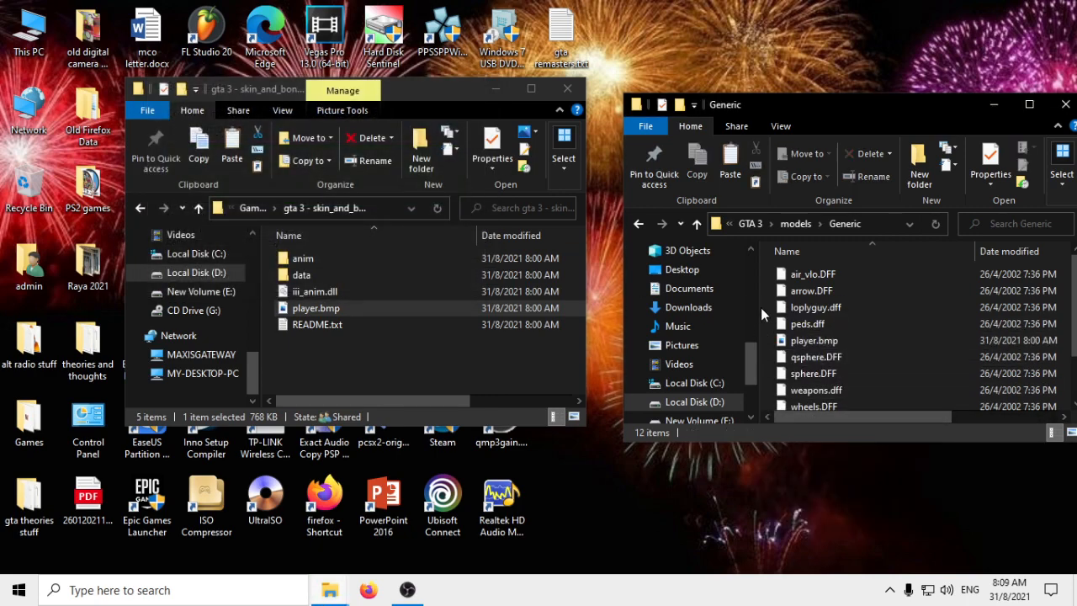
# - Copy the mod's player.bmp into the skins folder of GTA 3, replacing the existing file
pyautogui.click(752, 224)
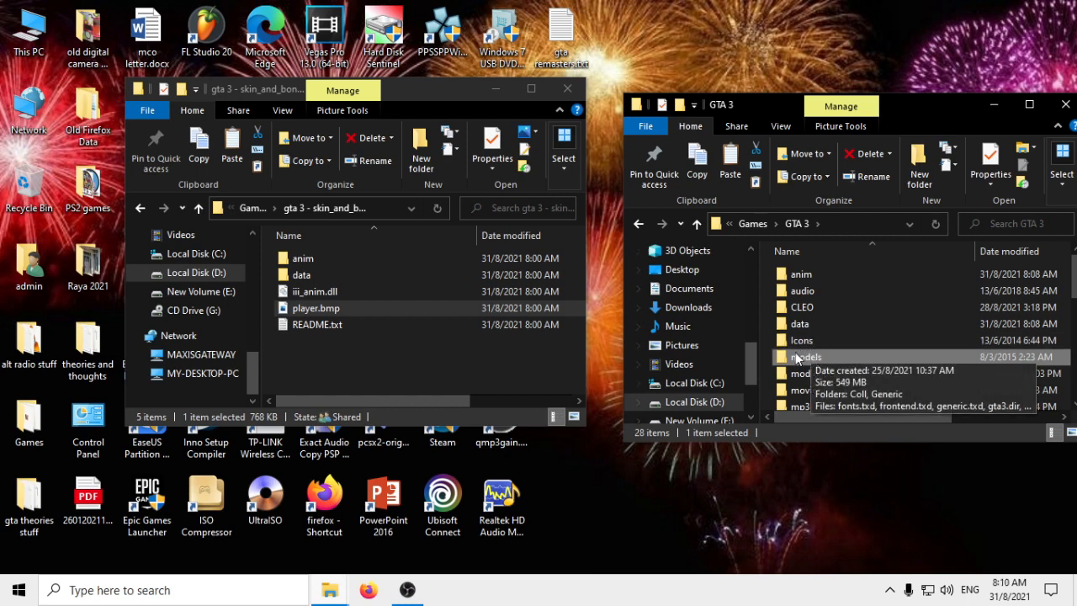
pyautogui.moveTo(825, 357)
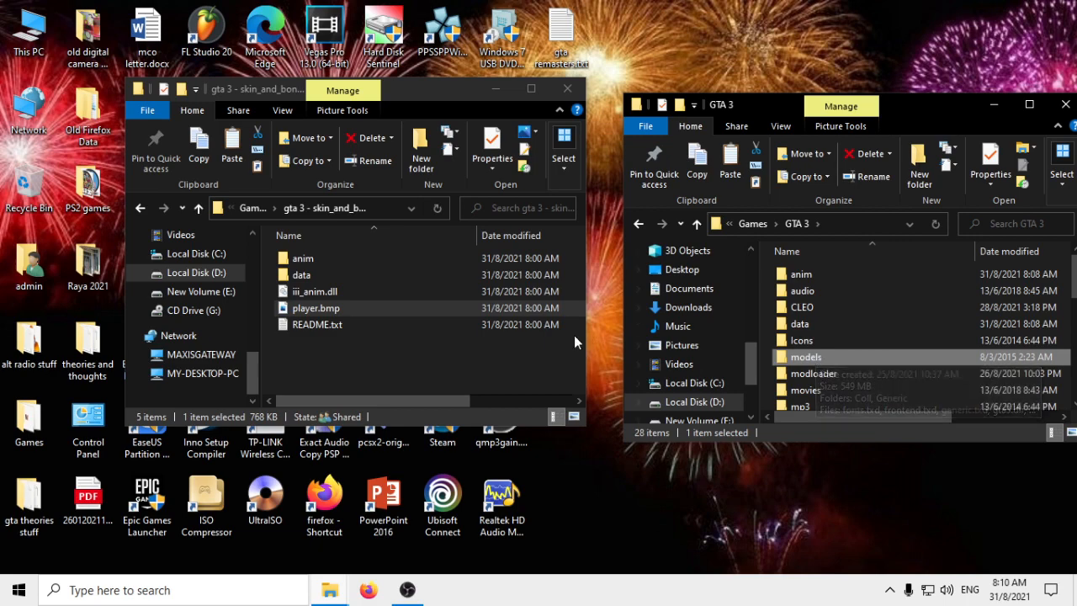
pyautogui.rightClick(324, 307)
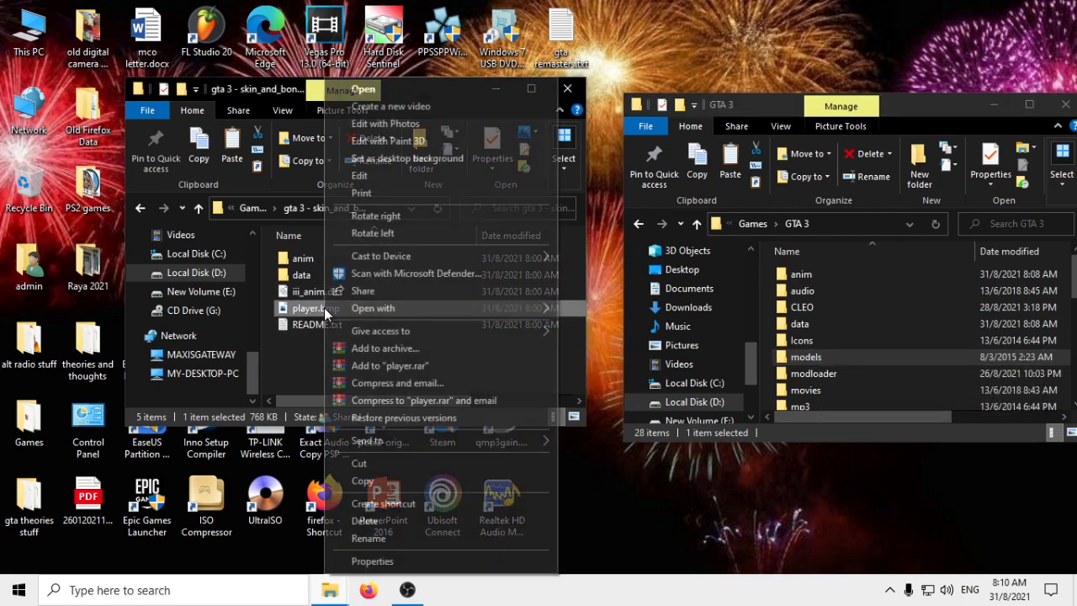
pyautogui.click(371, 480)
pyautogui.scroll(-2, 934, 371)
pyautogui.scroll(-1, 934, 368)
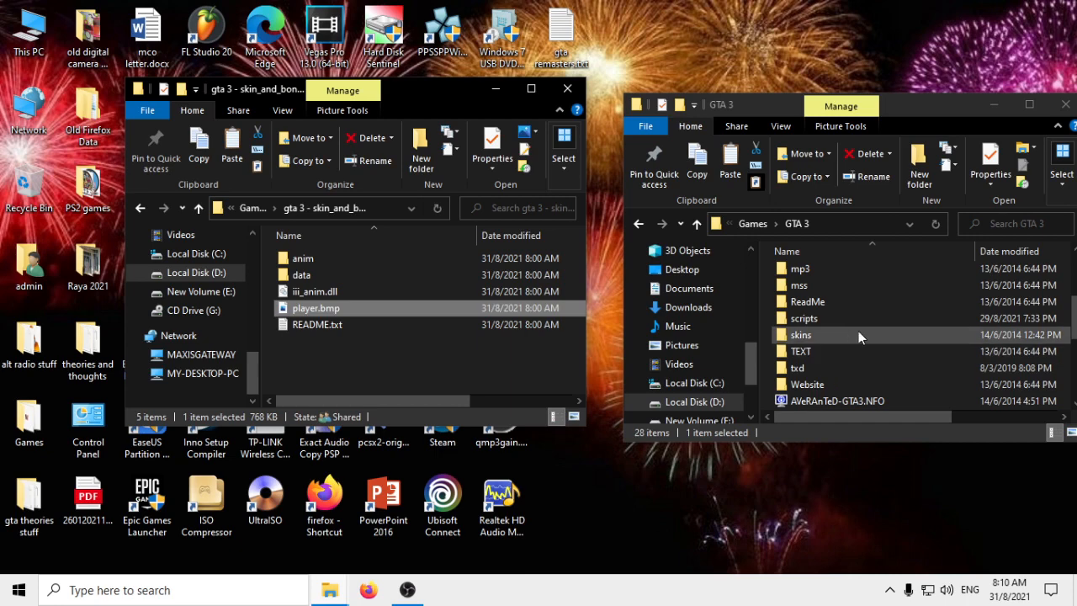
pyautogui.doubleClick(824, 318)
pyautogui.click(639, 224)
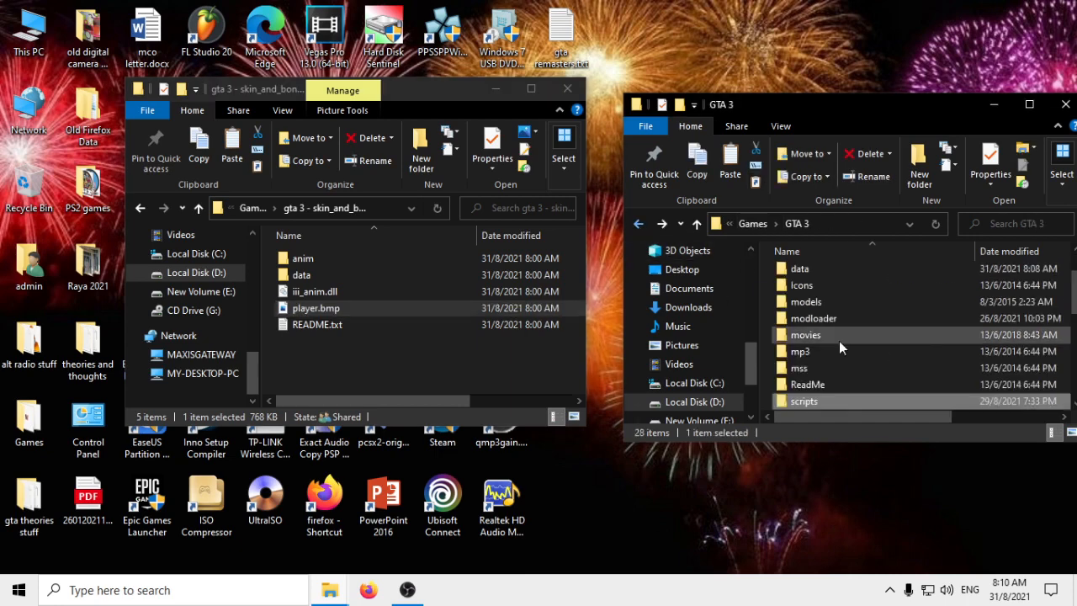
pyautogui.scroll(-2, 839, 341)
pyautogui.doubleClick(835, 314)
pyautogui.rightClick(830, 360)
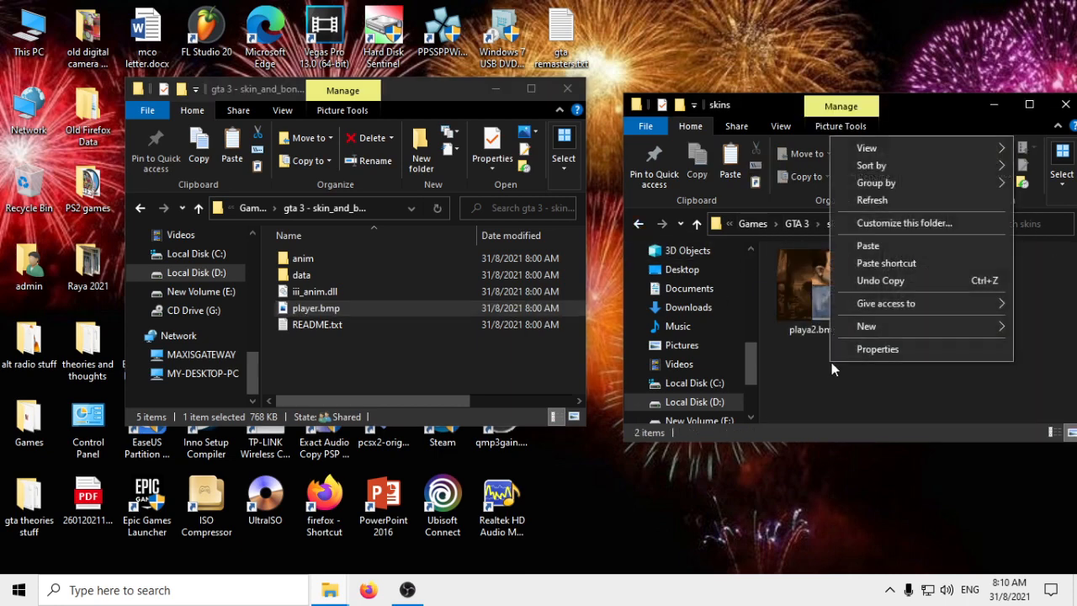
pyautogui.click(890, 246)
pyautogui.click(602, 168)
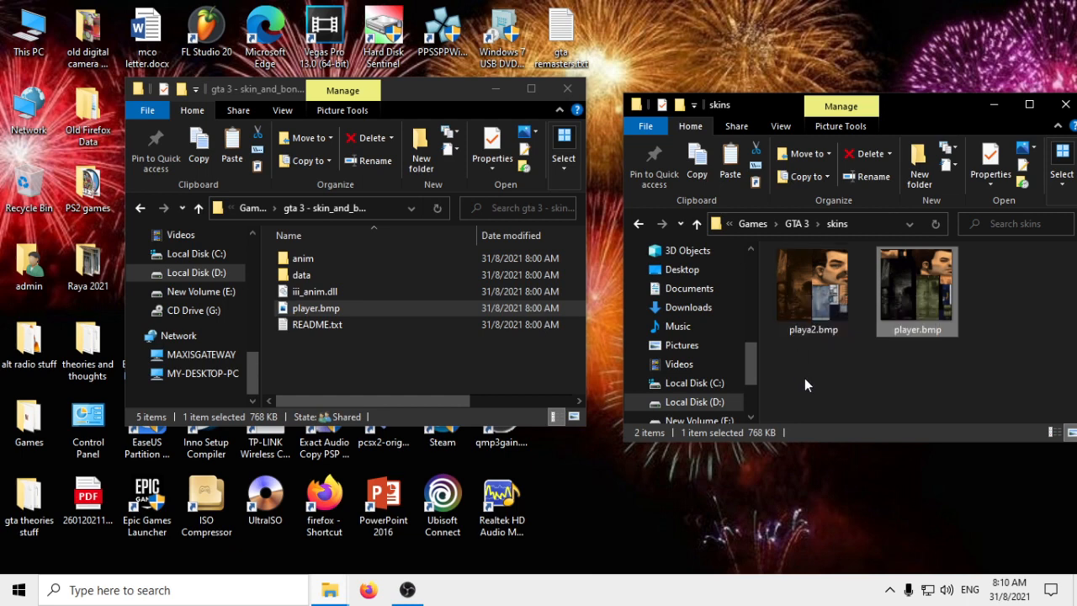
# - Delete playa2.bmp from the skins folder, sending it to the Recycle Bin
pyautogui.click(792, 309)
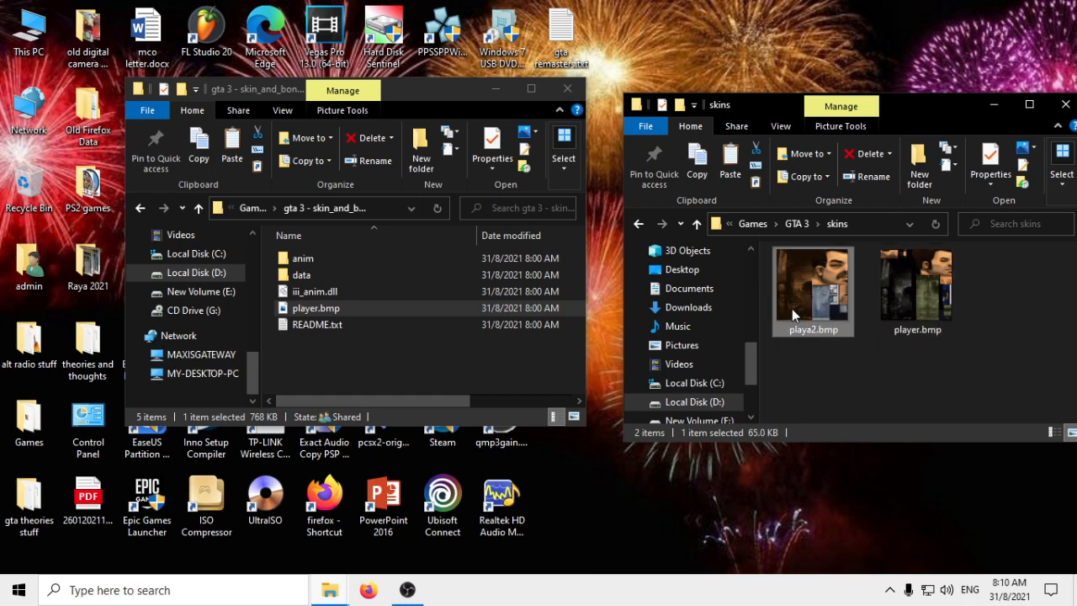
pyautogui.press('Delete')
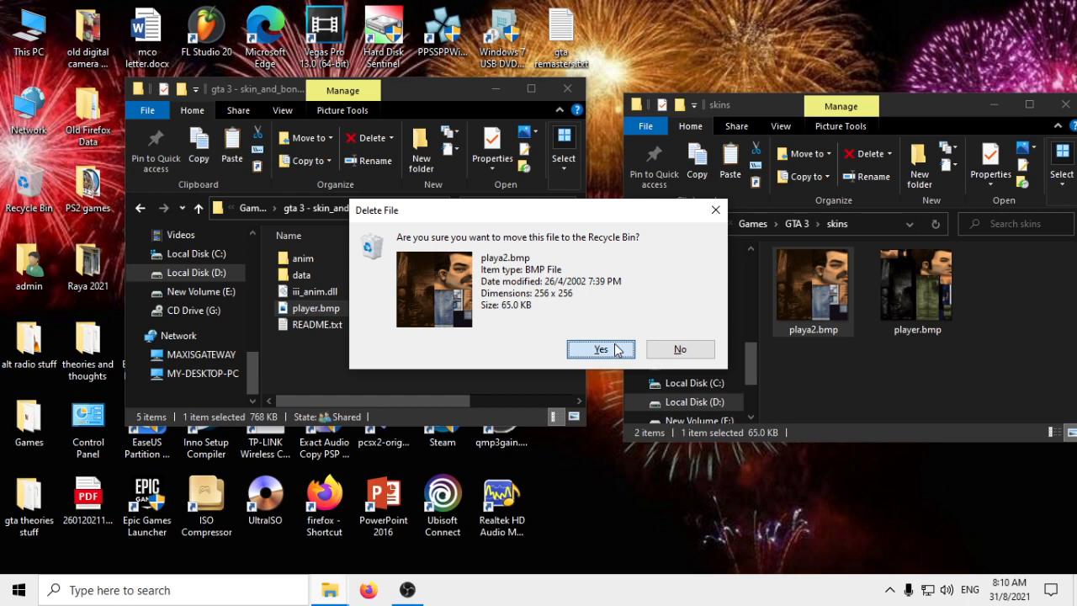
pyautogui.click(619, 350)
# - Launch gta3.exe from the GTA 3 folder and start a new game
pyautogui.click(799, 225)
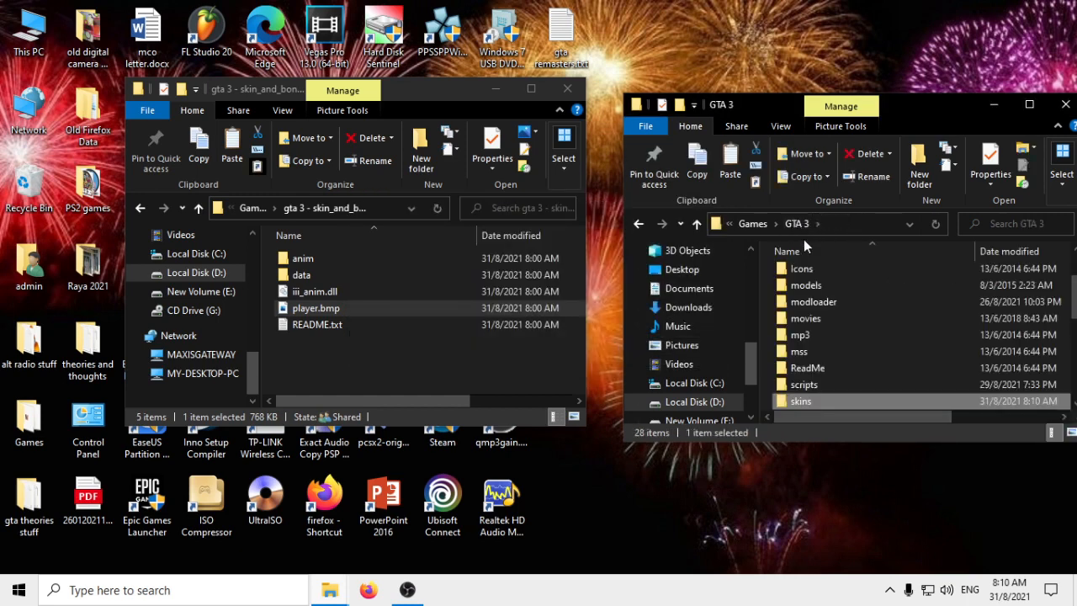
pyautogui.click(769, 332)
pyautogui.scroll(-3, 852, 310)
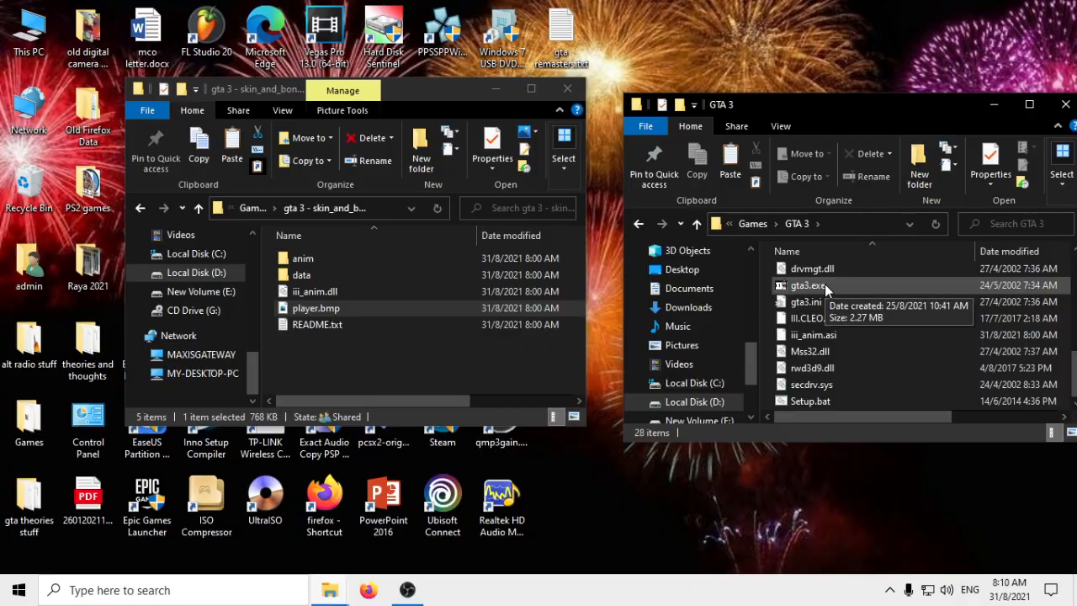
pyautogui.doubleClick(824, 286)
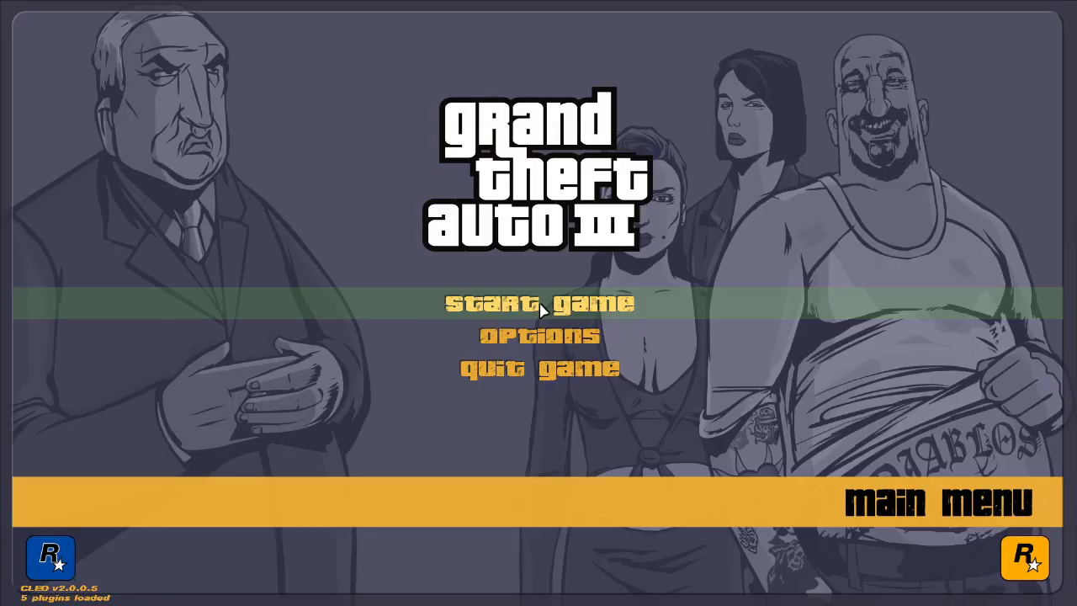
pyautogui.click(455, 308)
pyautogui.click(493, 168)
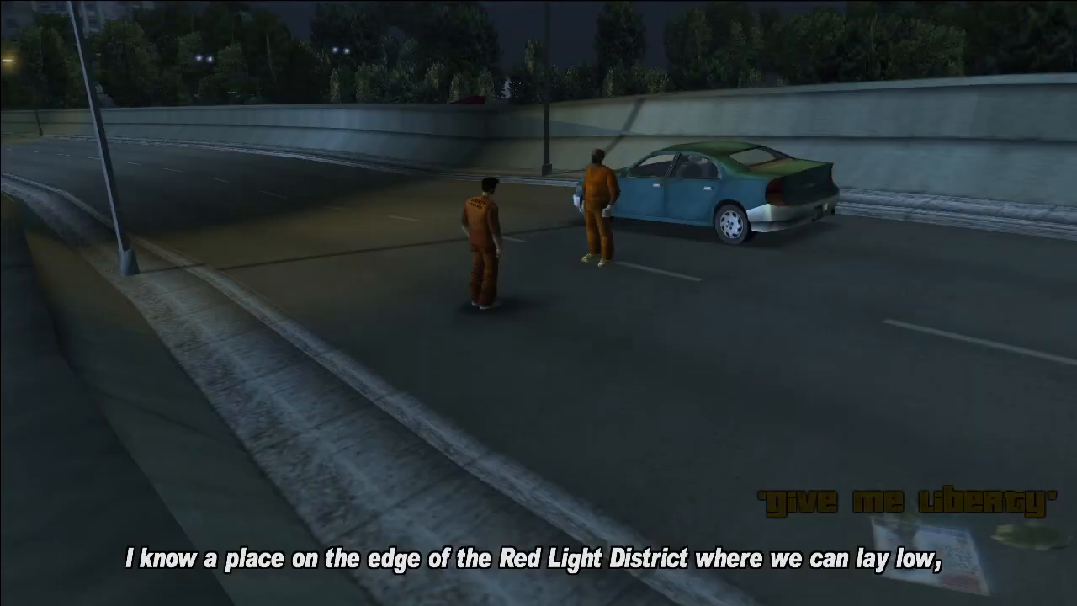
# - Walk the player across Callahan Bridge to the parked car and get in
pyautogui.press('s')
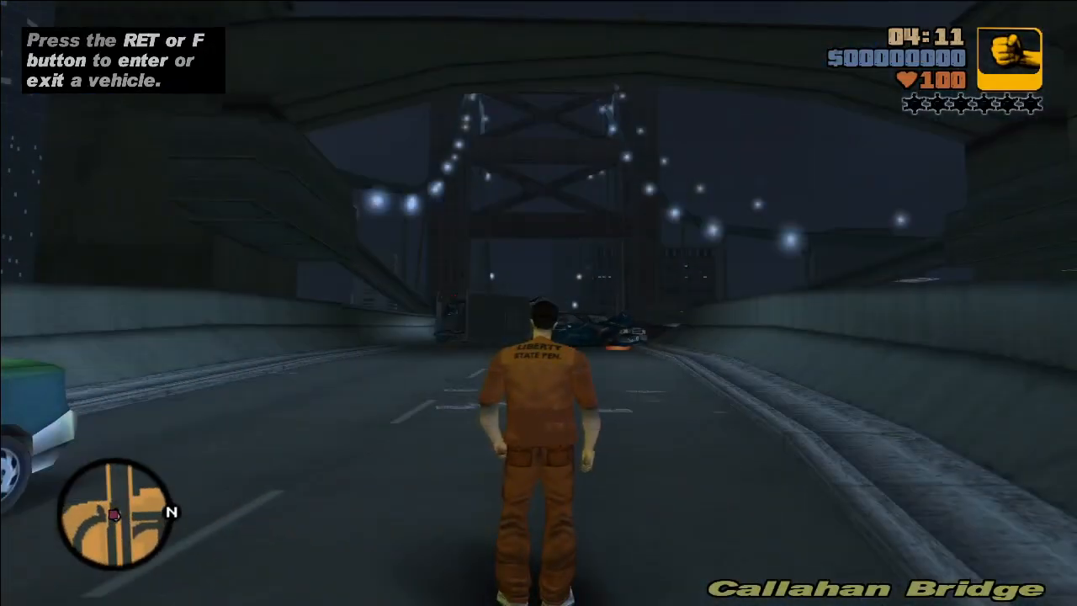
pyautogui.press('w')
pyautogui.press('a')
pyautogui.press('w')
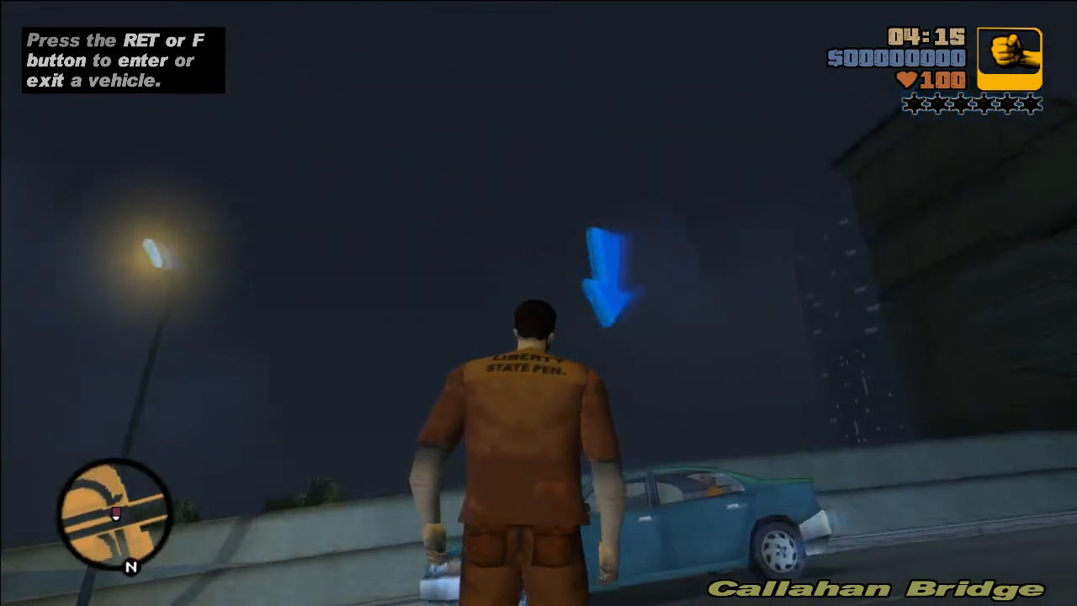
pyautogui.press('w')
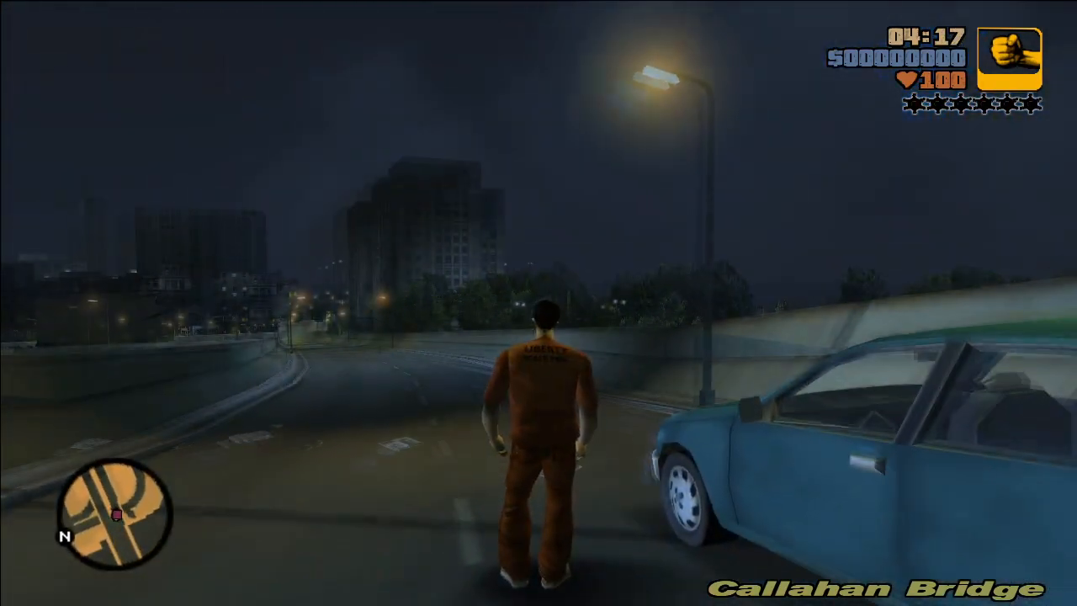
pyautogui.press('f')
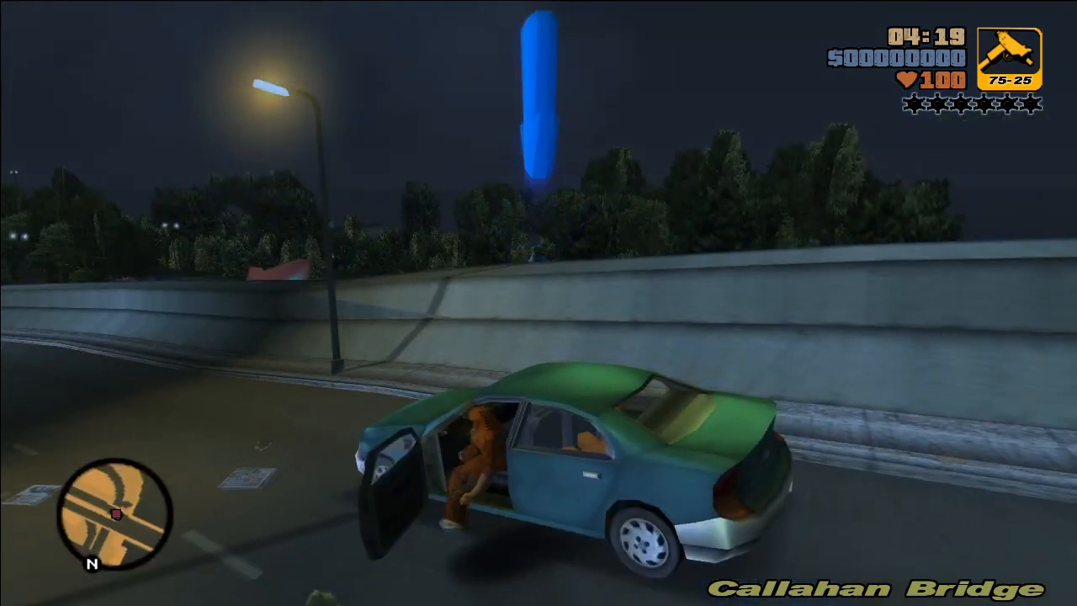
# - Drive the Kuruma off the bridge to the city intersection with the radio on Chatterbox 109, and get out
pyautogui.press('w')
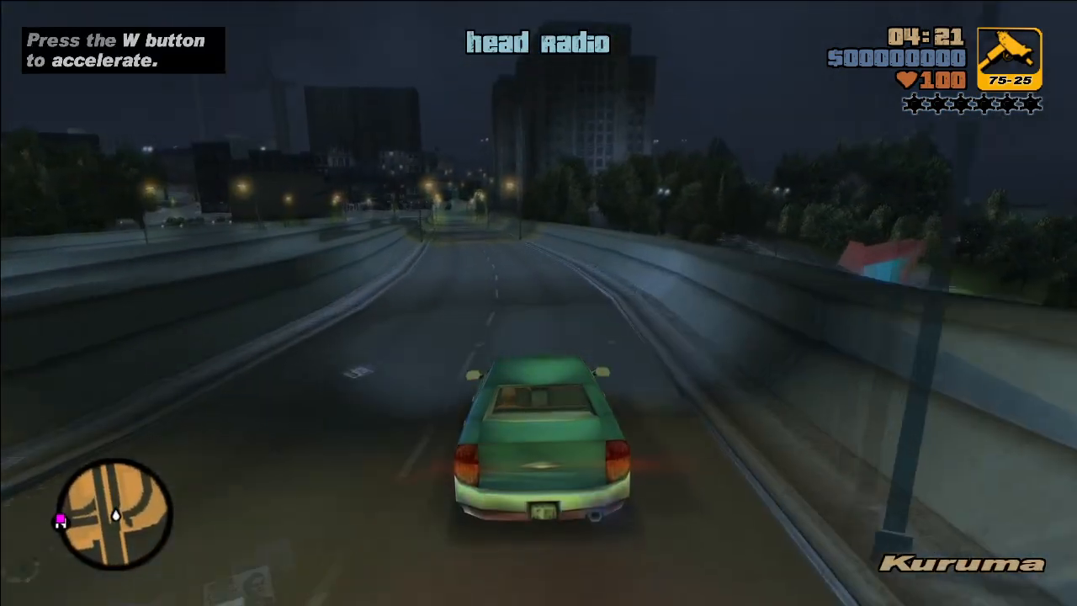
pyautogui.press('r')
pyautogui.press('r')
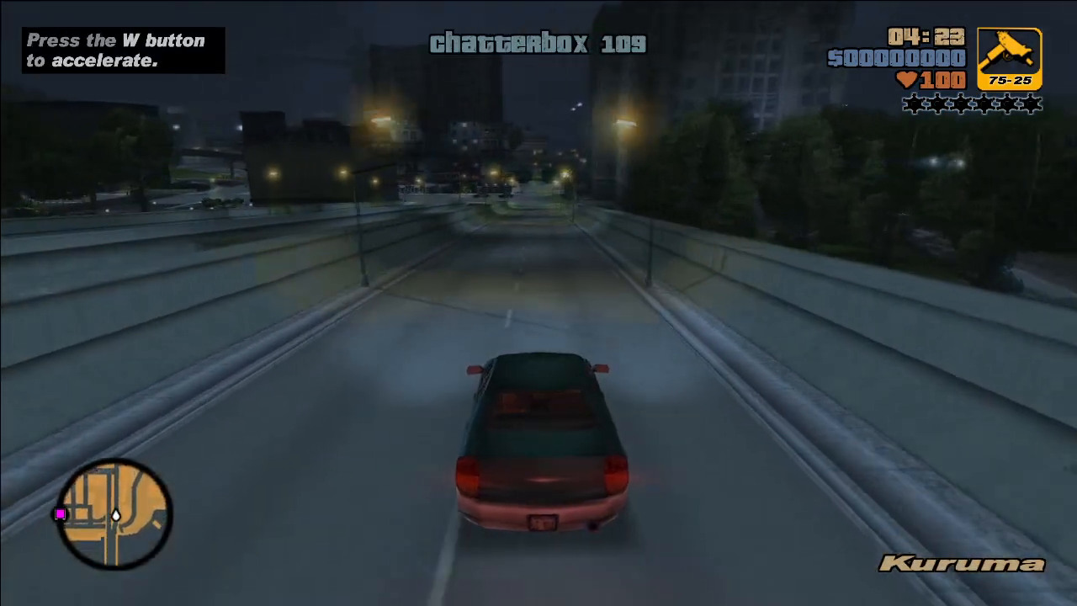
pyautogui.press('w')
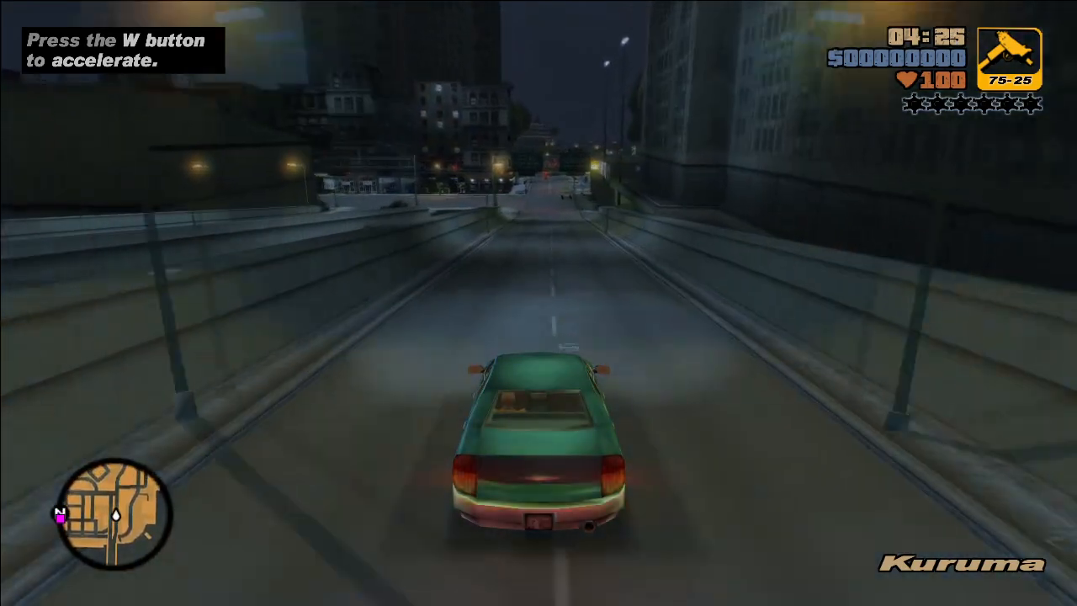
pyautogui.press('w')
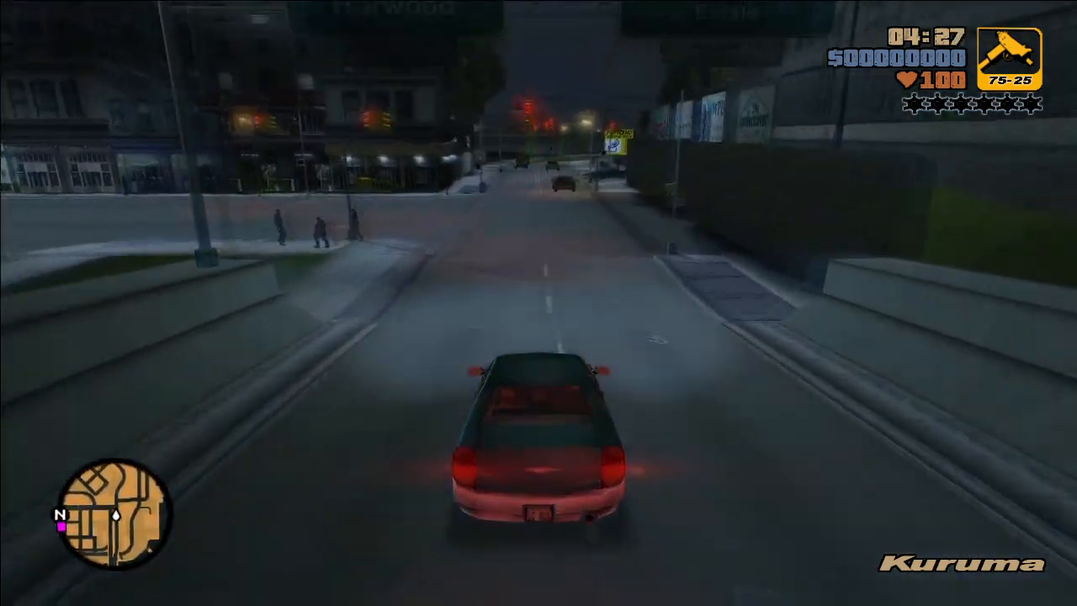
pyautogui.press('s')
pyautogui.press('f')
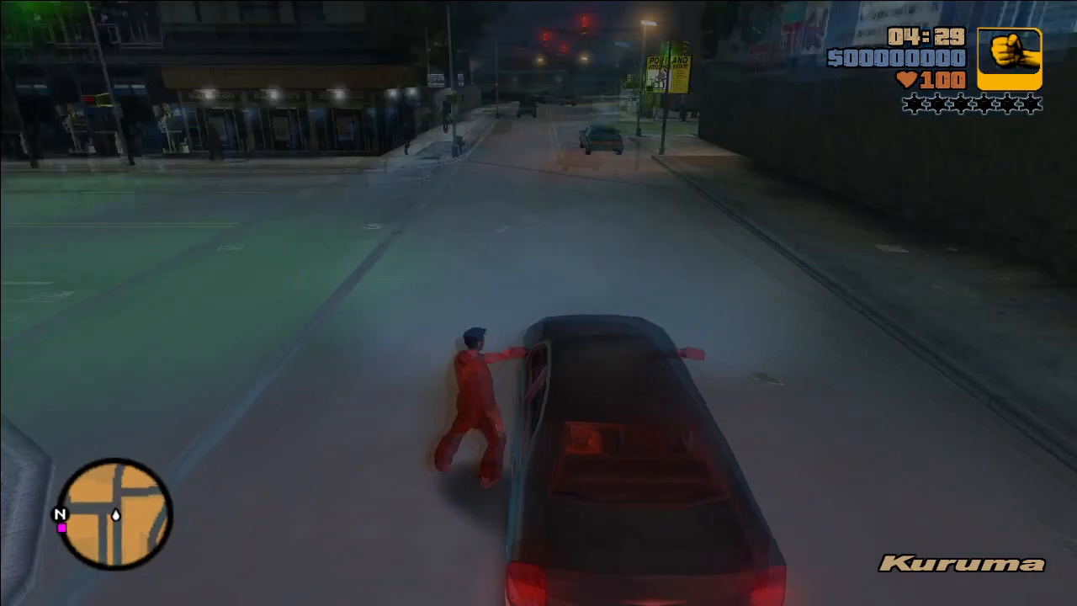
# - Run along the sidewalk among the pedestrians to examine the mod's dismemberment effects and player skin in the game
pyautogui.press('w')
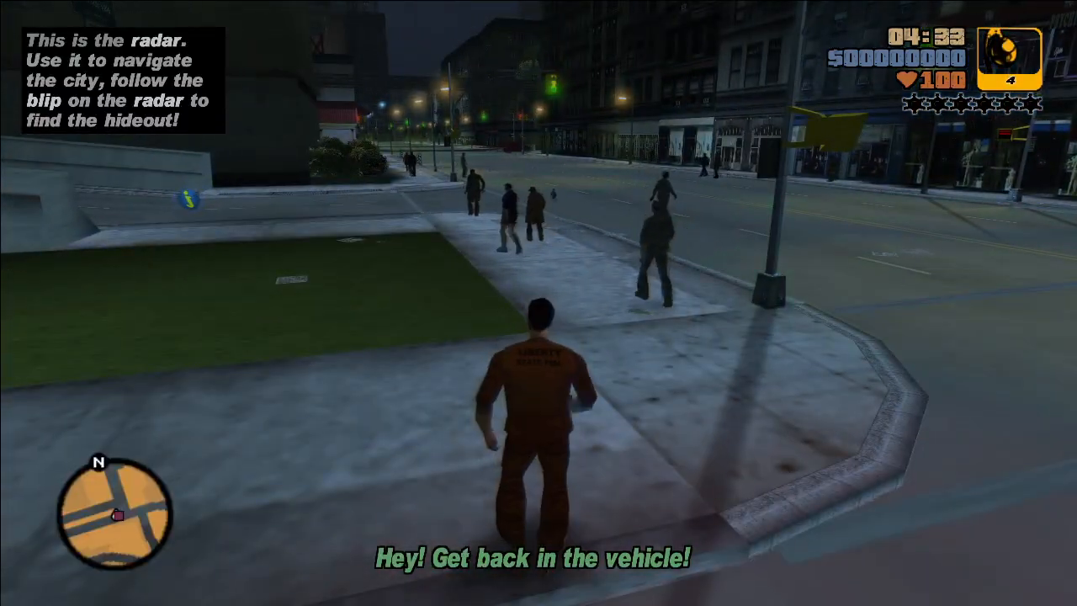
pyautogui.press('w')
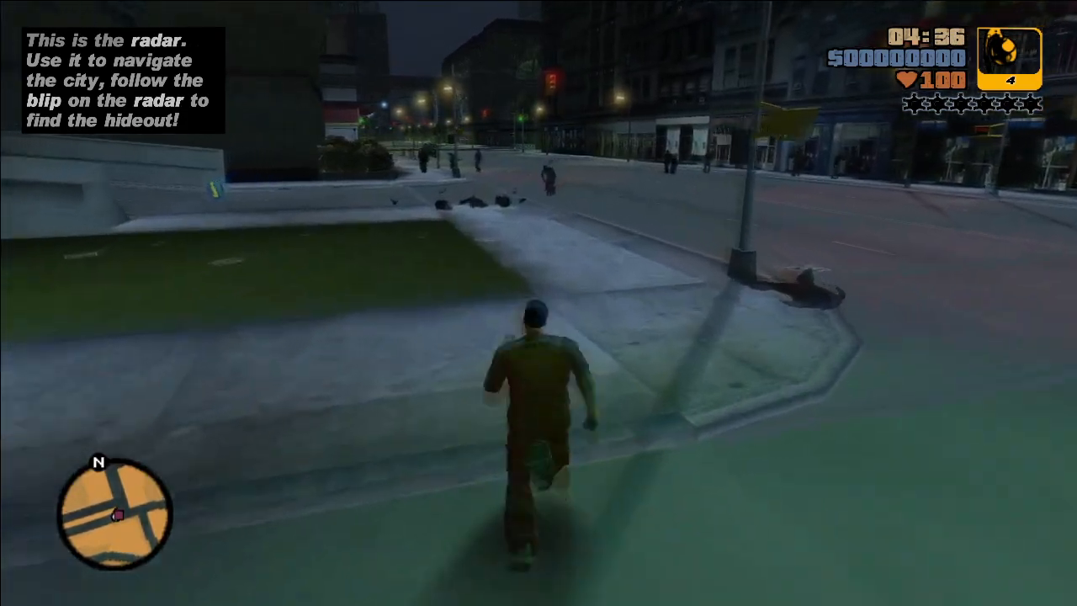
pyautogui.press('w')
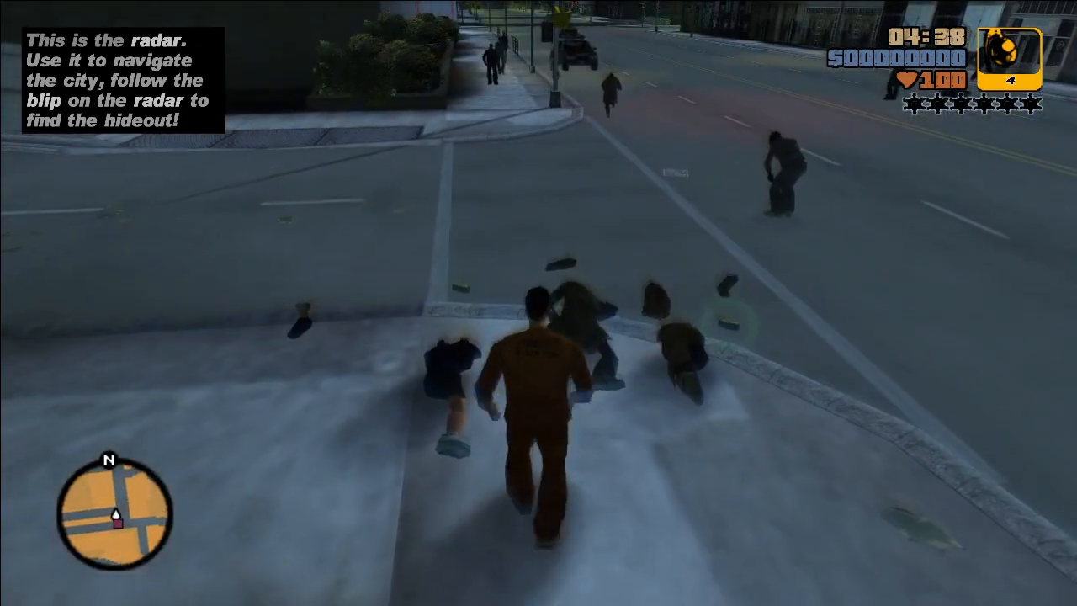
pyautogui.press('a')
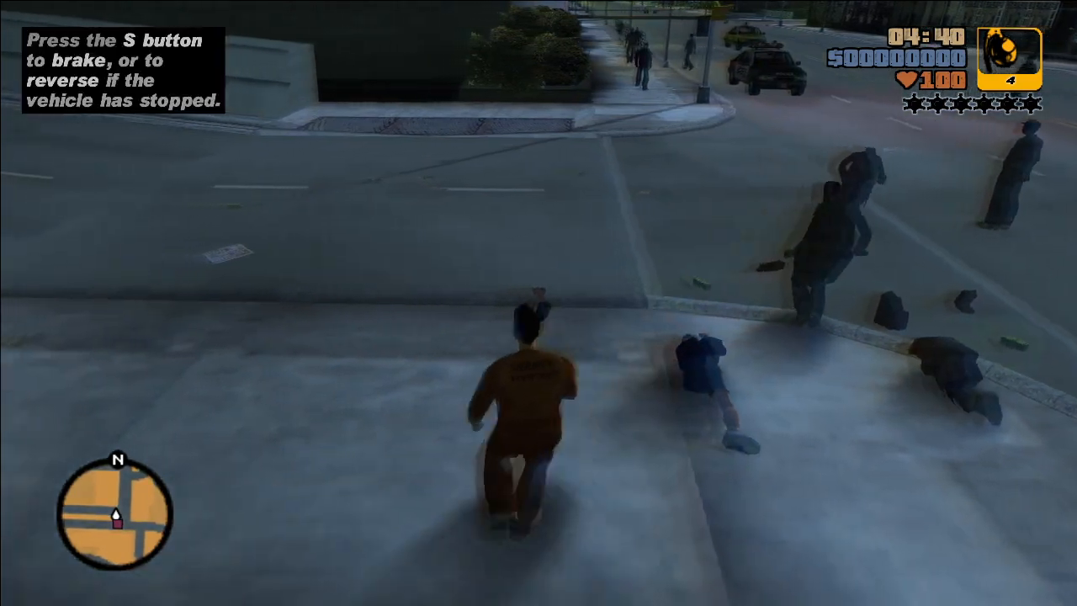
pyautogui.press('w')
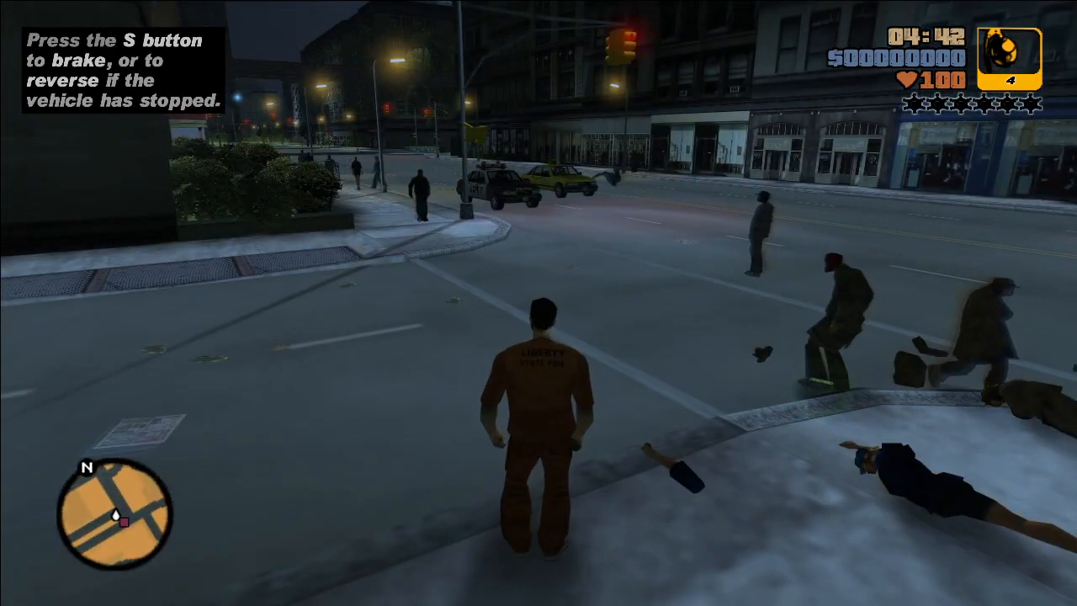
pyautogui.press('w')
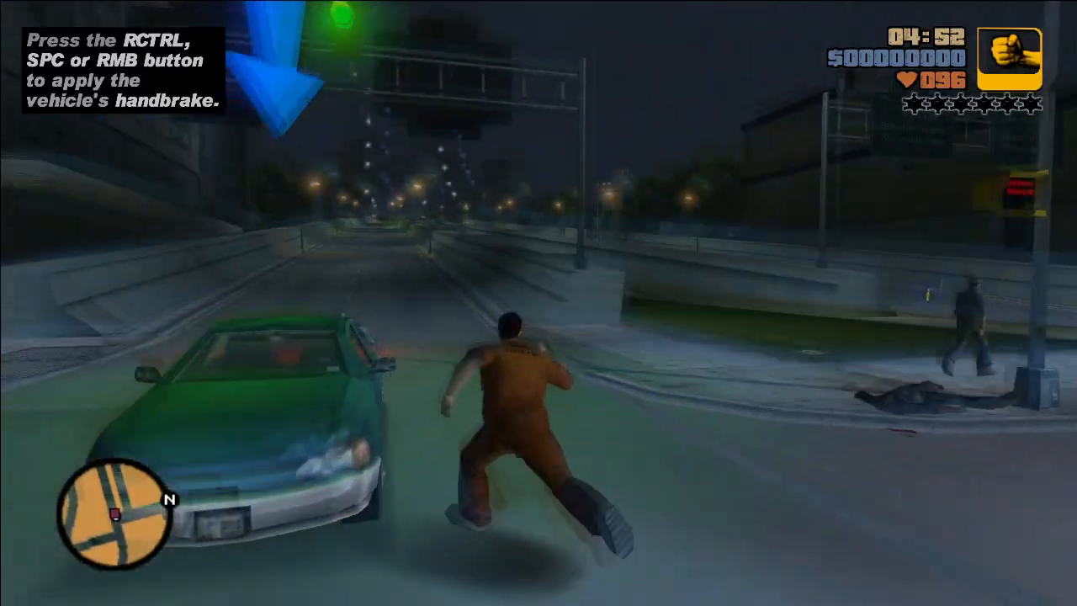
pyautogui.press('w')
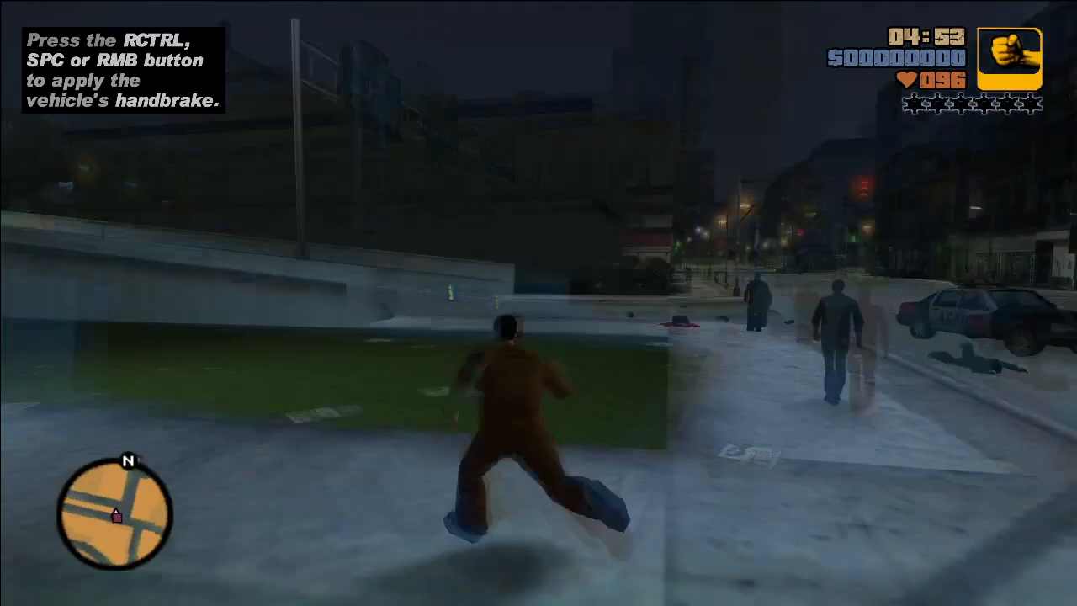
pyautogui.press('w')
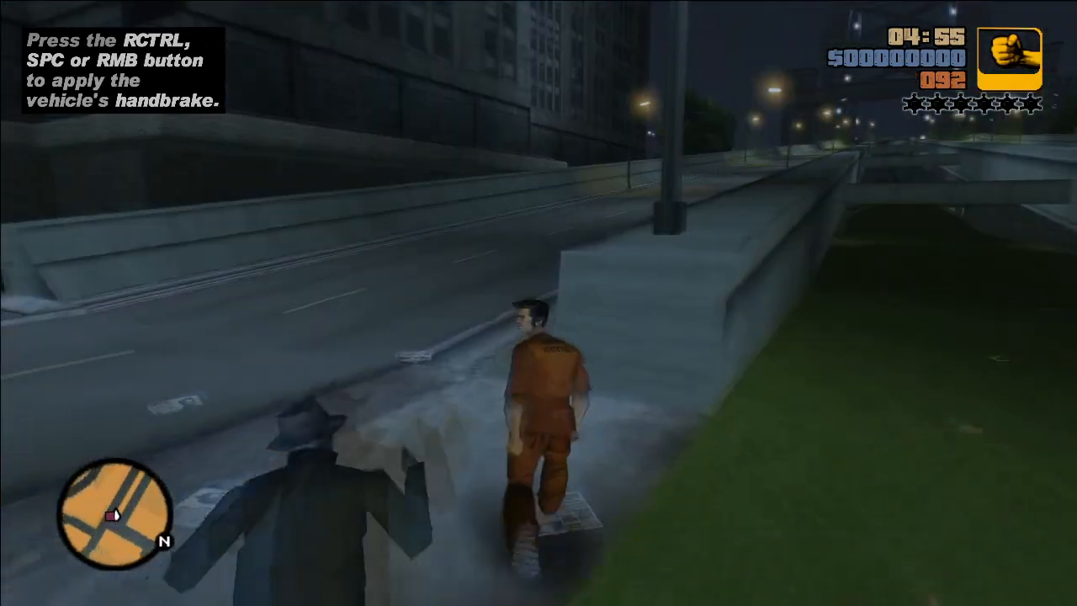
# - Run the player along the road beside the pedestrians to observe the character models and movement in the game
pyautogui.press('w')
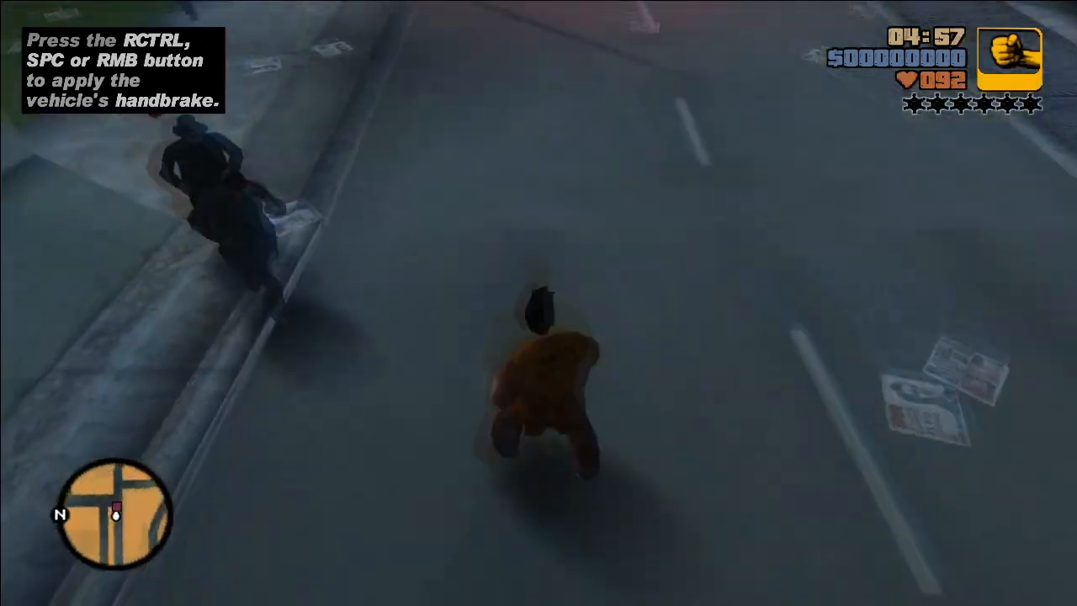
pyautogui.press('w')
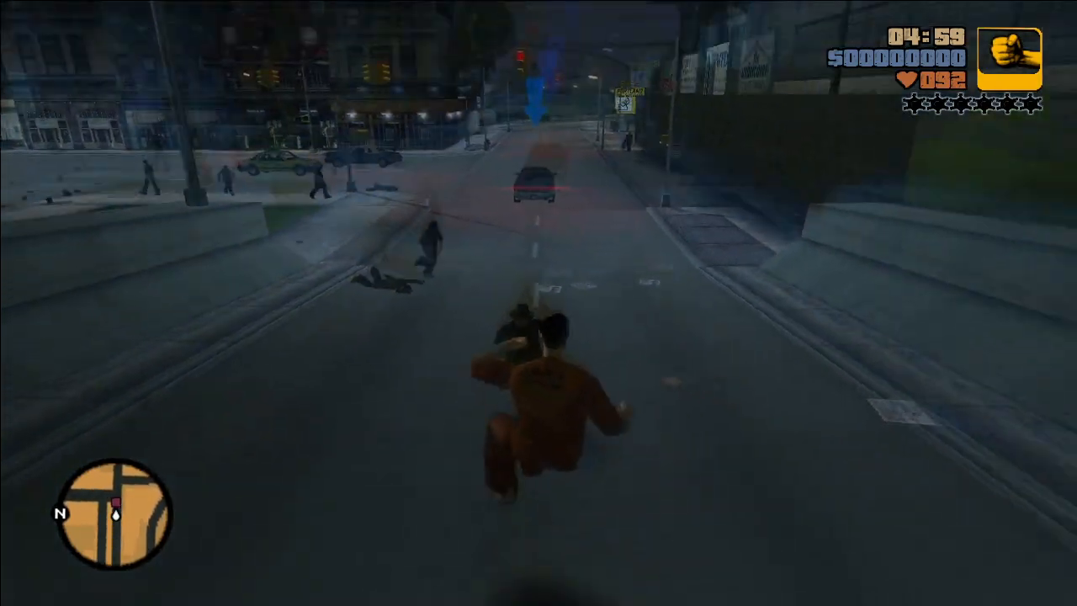
pyautogui.press('w')
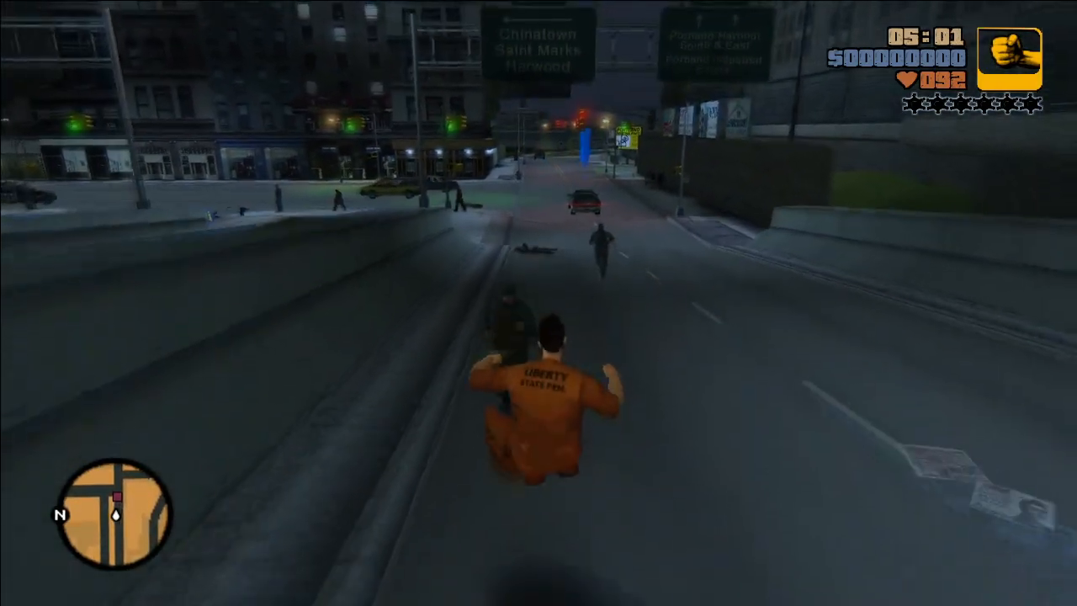
pyautogui.press('w')
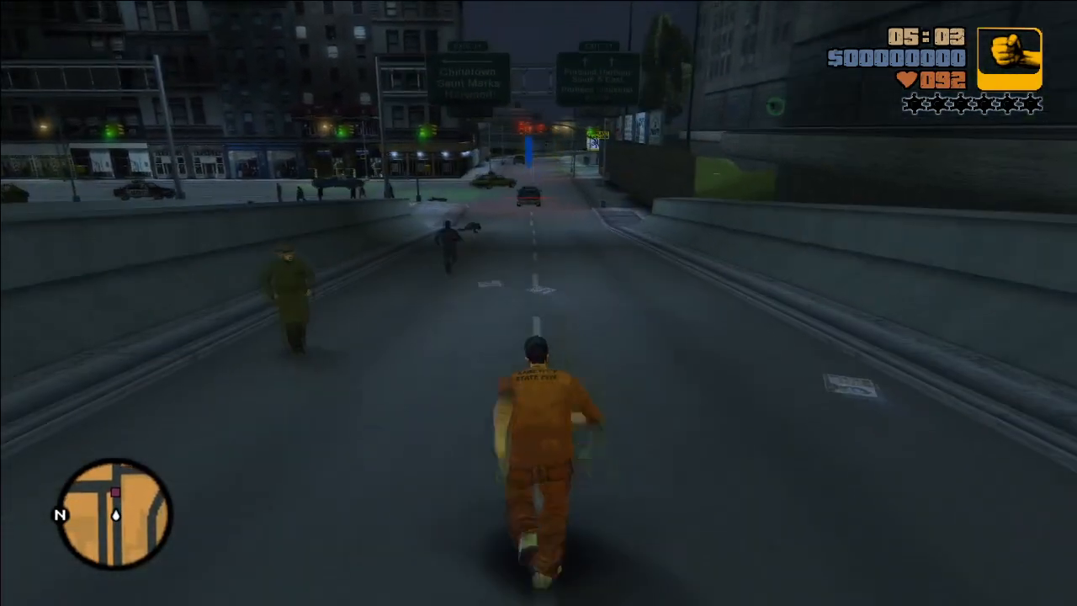
pyautogui.press('w')
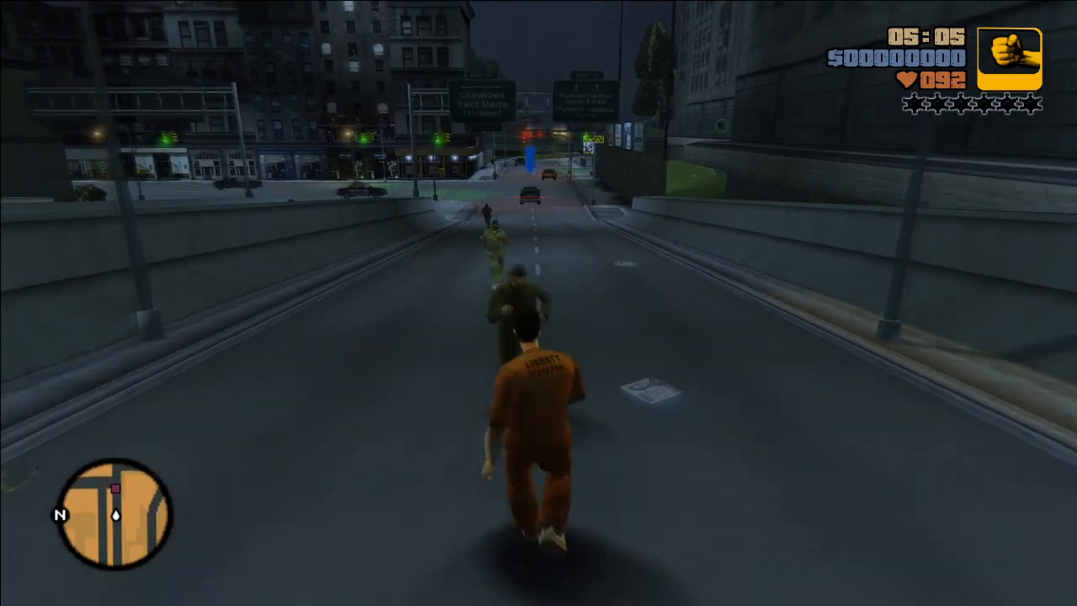
# - Quit the game and confirm leaving without saving the progress
pyautogui.press('Escape')
pyautogui.click(574, 436)
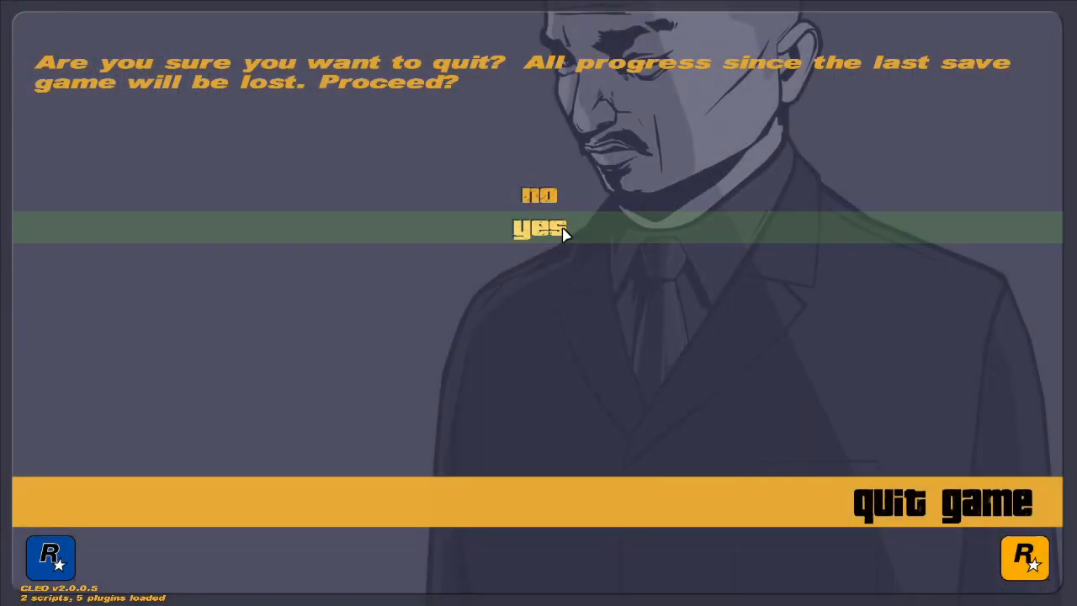
pyautogui.click(543, 228)
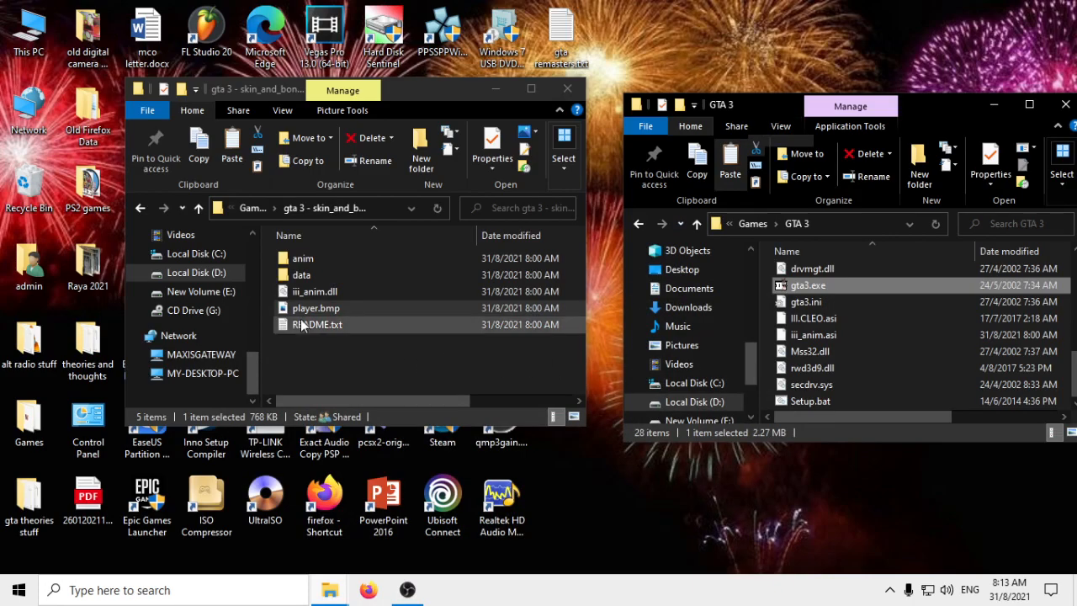
# - Go back to the Game Mods folder and open the "gta 3 - xbox_peds_fixed" folder
pyautogui.click(252, 207)
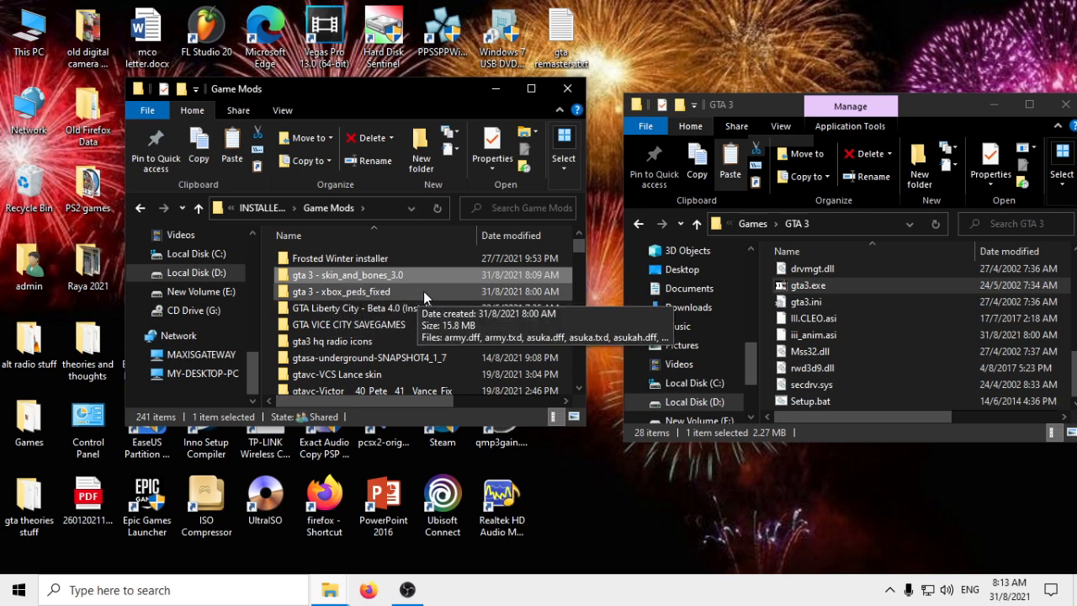
pyautogui.click(414, 293)
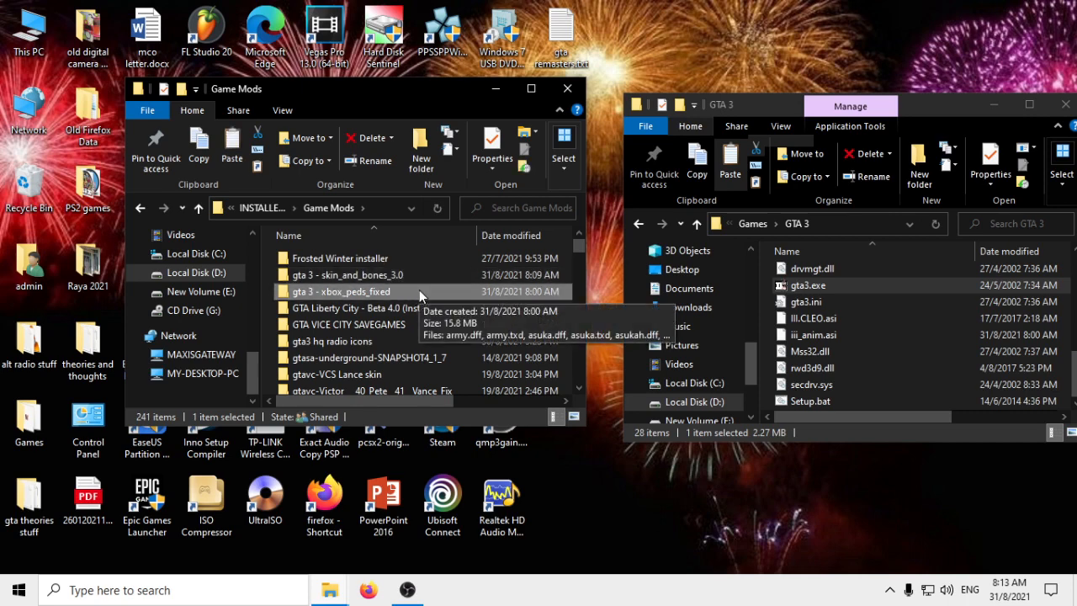
pyautogui.doubleClick(419, 291)
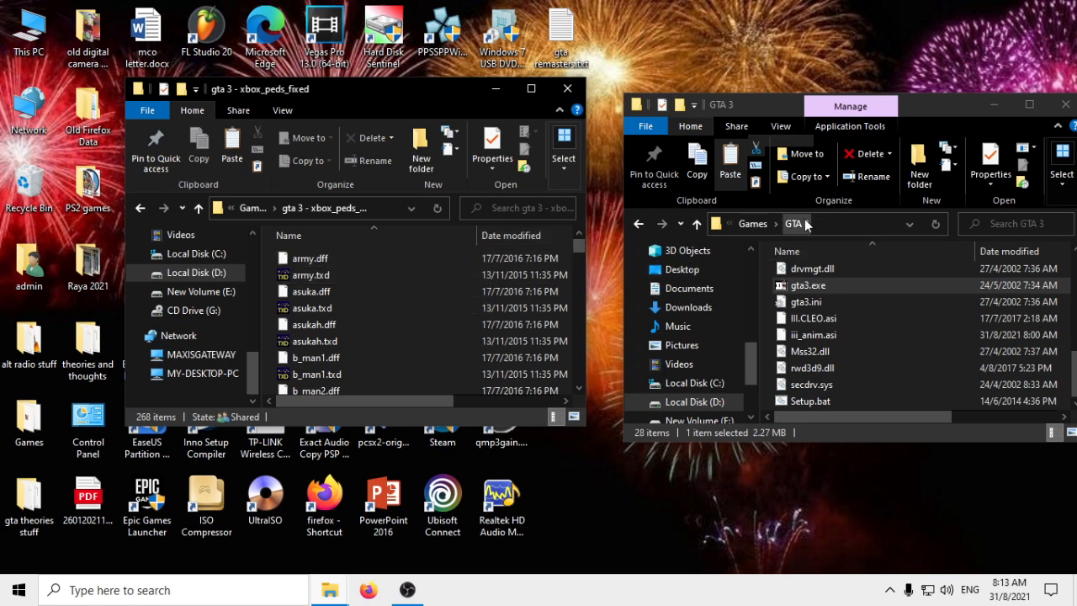
# - Create a new folder named XboxPeds inside the modloader folder of the GTA 3 directory
pyautogui.click(805, 223)
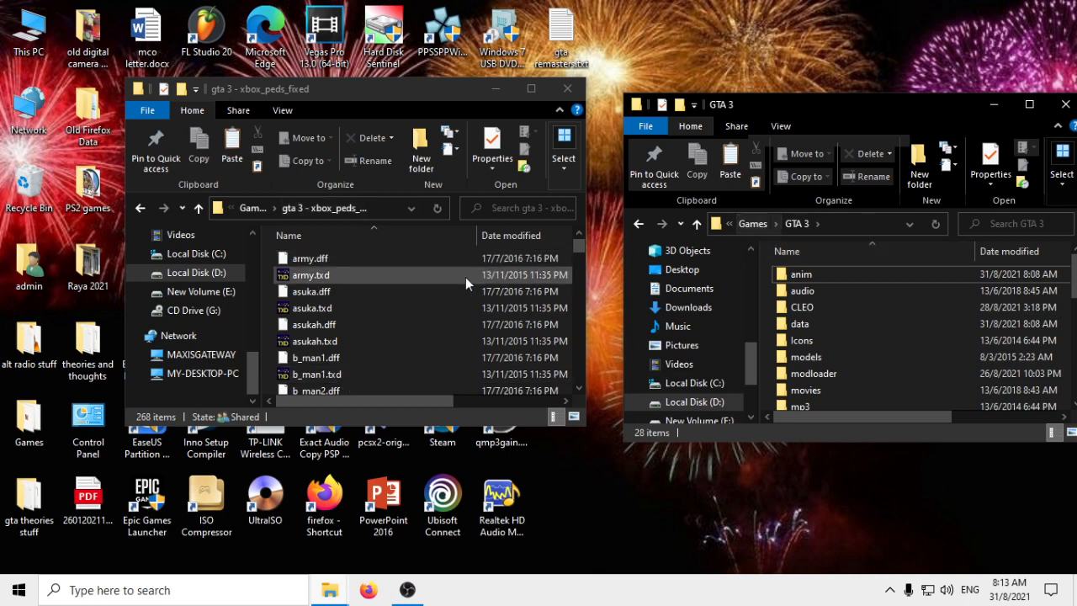
pyautogui.doubleClick(836, 373)
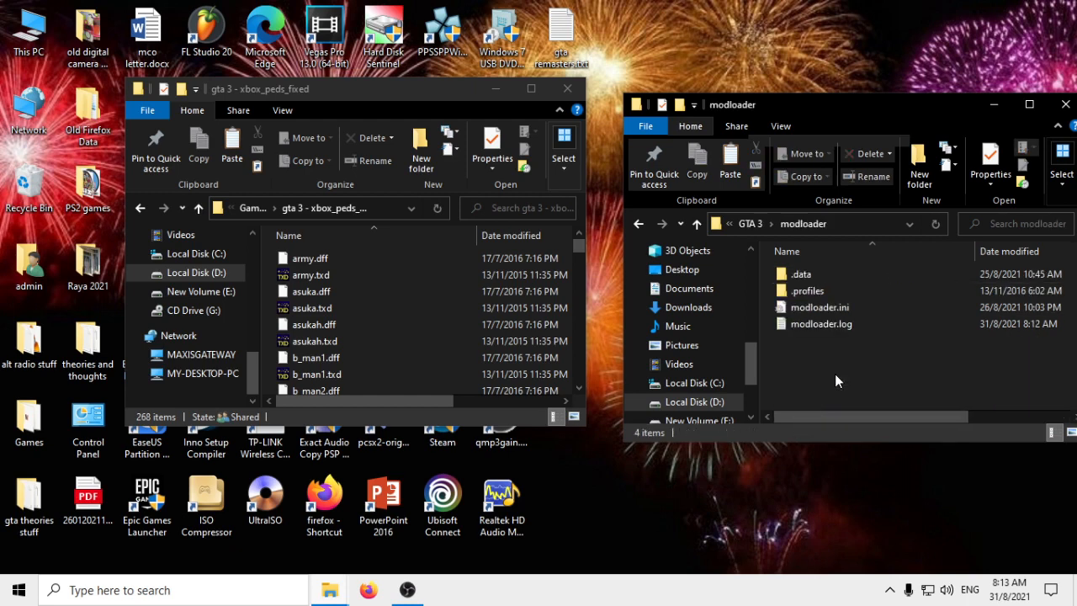
pyautogui.rightClick(819, 379)
pyautogui.moveTo(863, 338)
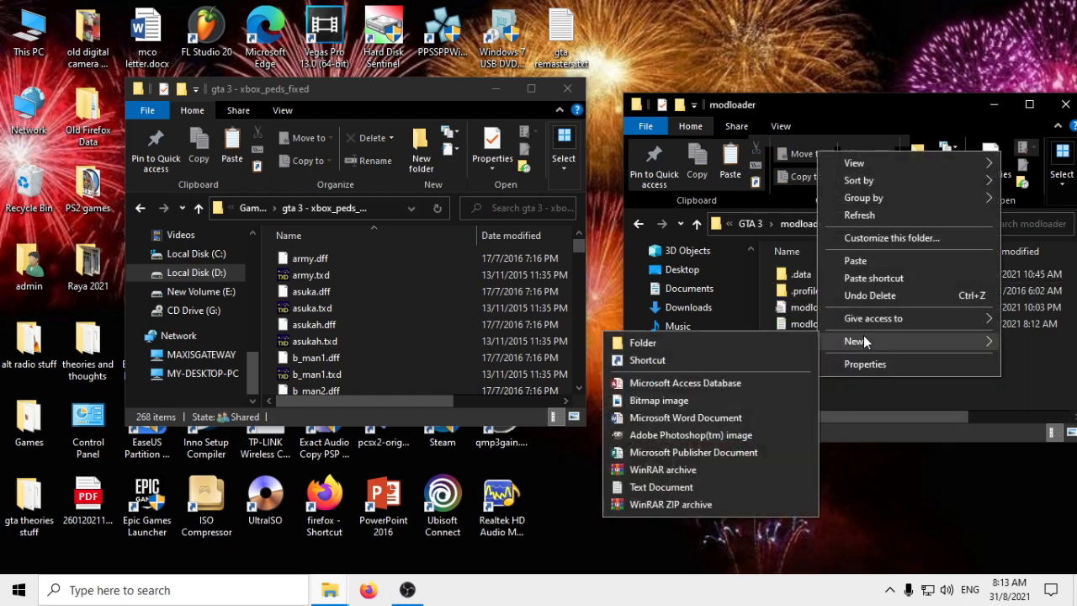
pyautogui.click(763, 350)
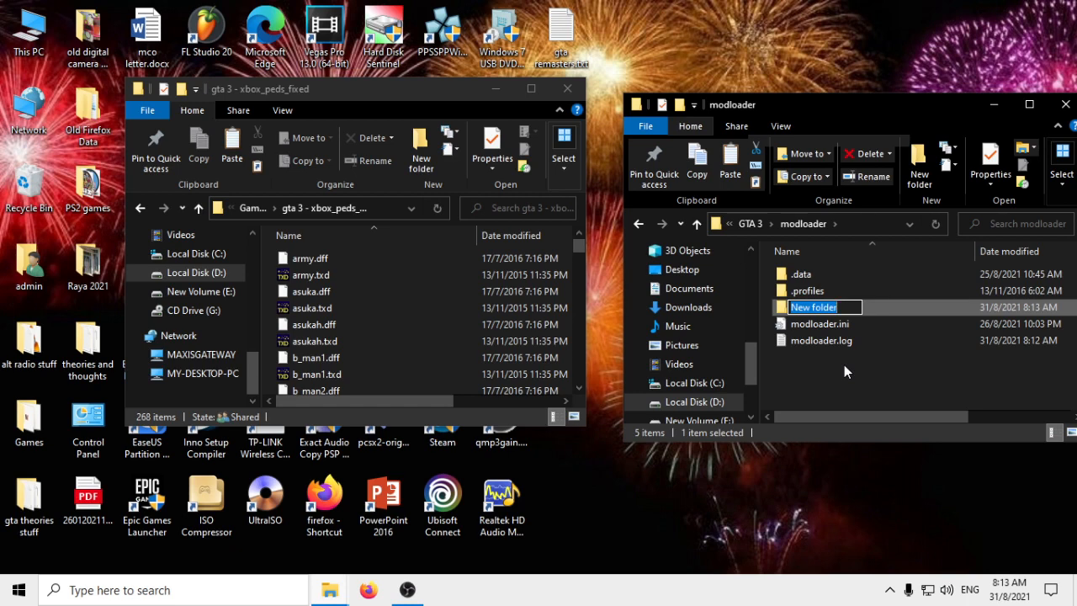
pyautogui.write('Xbox')
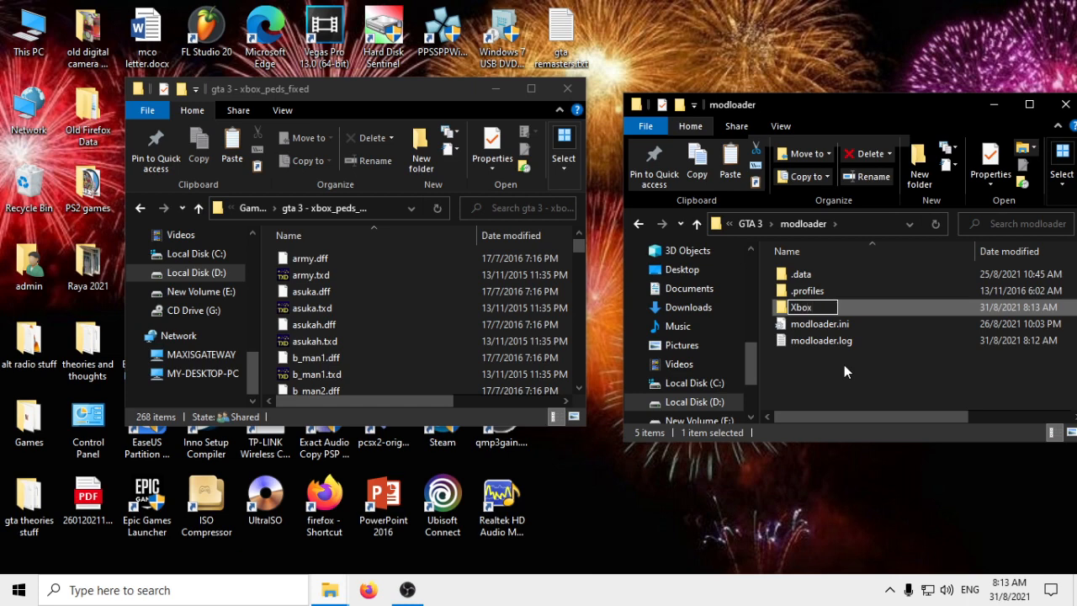
pyautogui.write('Peds')
pyautogui.press('Return')
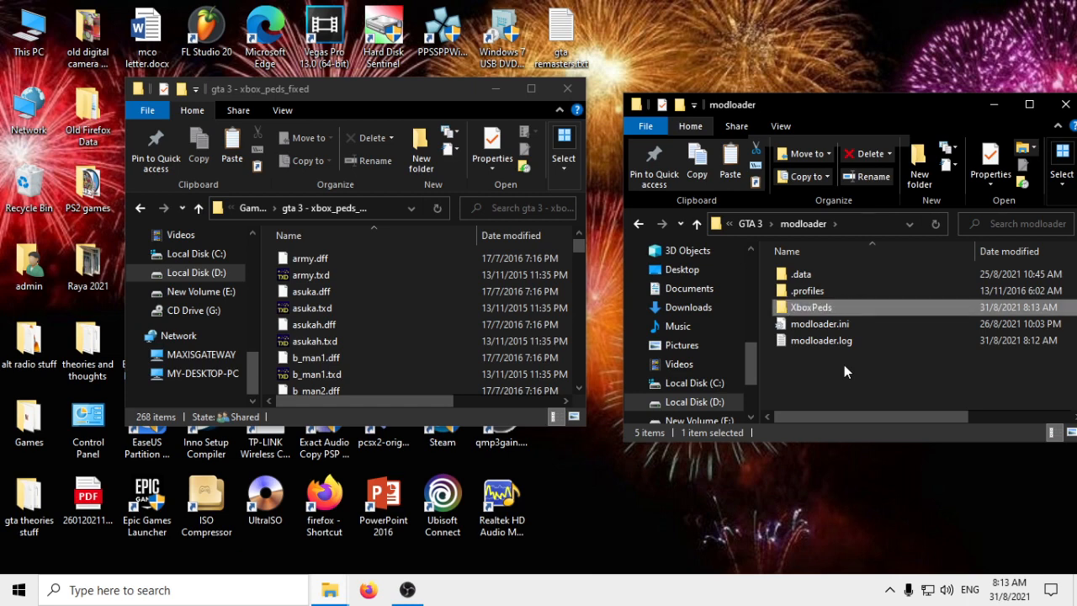
# - Copy all the files from the "gta 3 - xbox_peds_fixed" folder into the XboxPeds folder
pyautogui.click(346, 260)
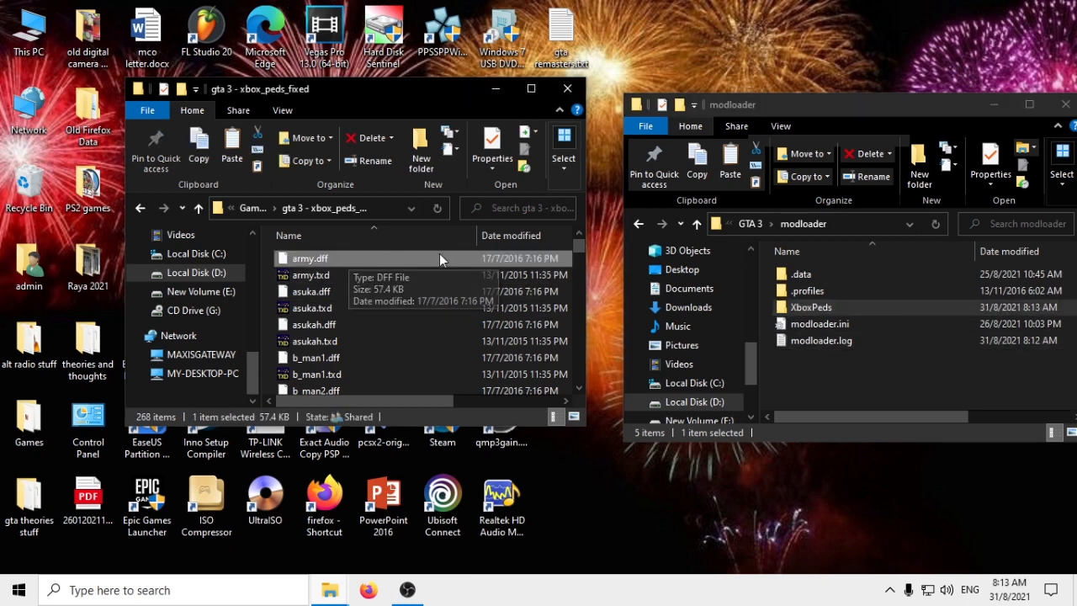
pyautogui.moveTo(580, 245); pyautogui.dragTo(585, 396)
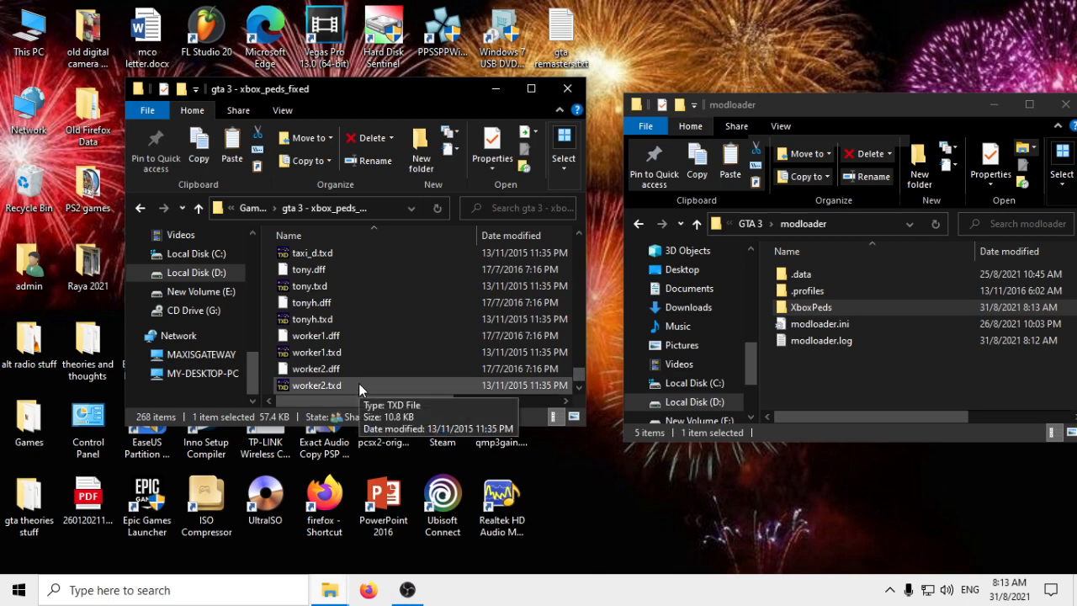
pyautogui.hotkey('ctrl', 'a')
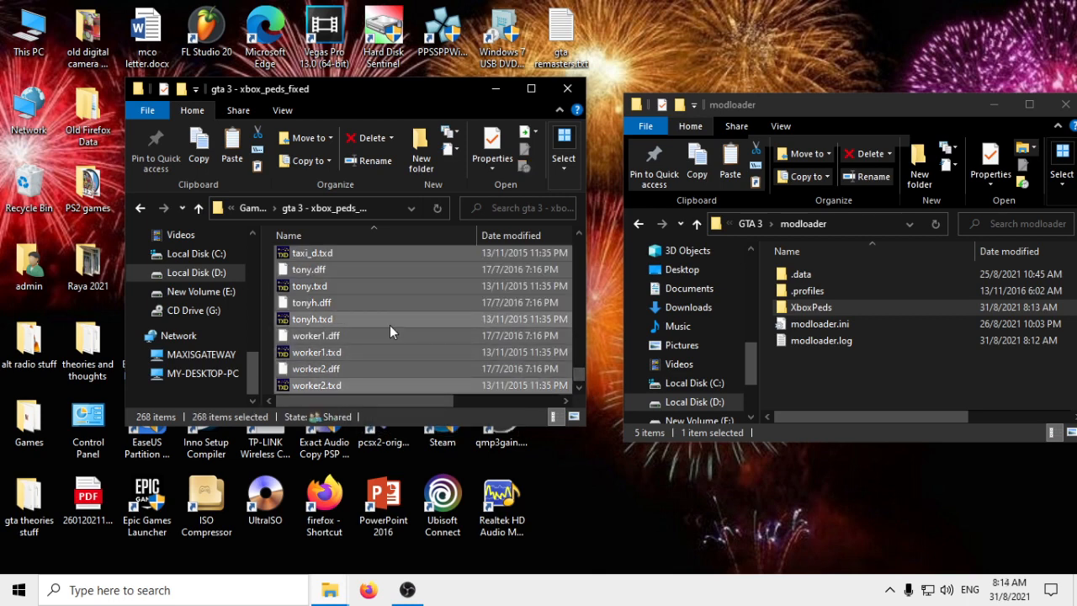
pyautogui.rightClick(390, 325)
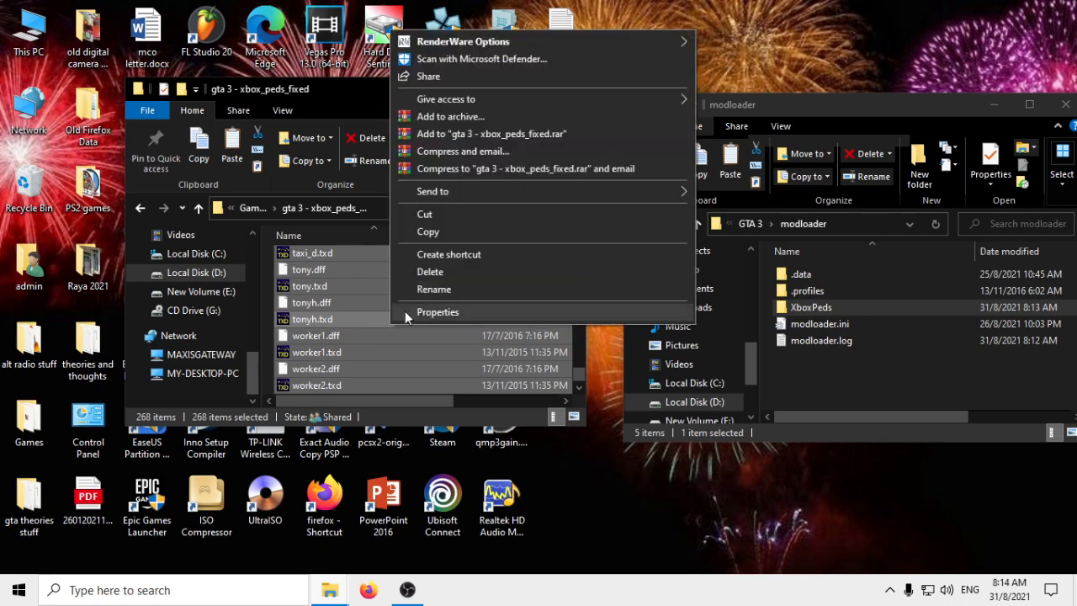
pyautogui.click(457, 234)
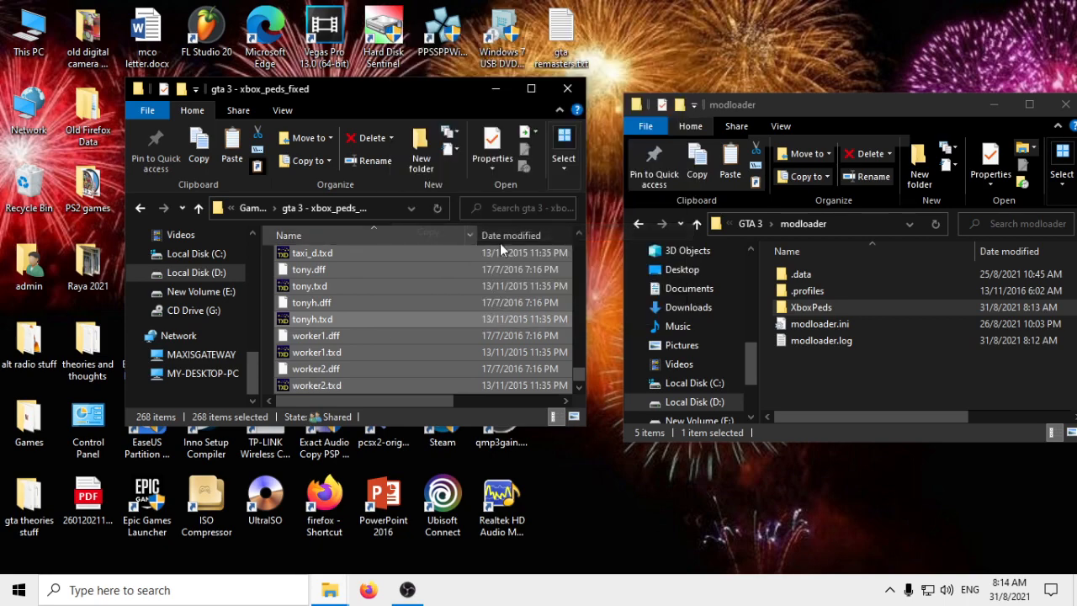
pyautogui.doubleClick(826, 307)
pyautogui.rightClick(827, 307)
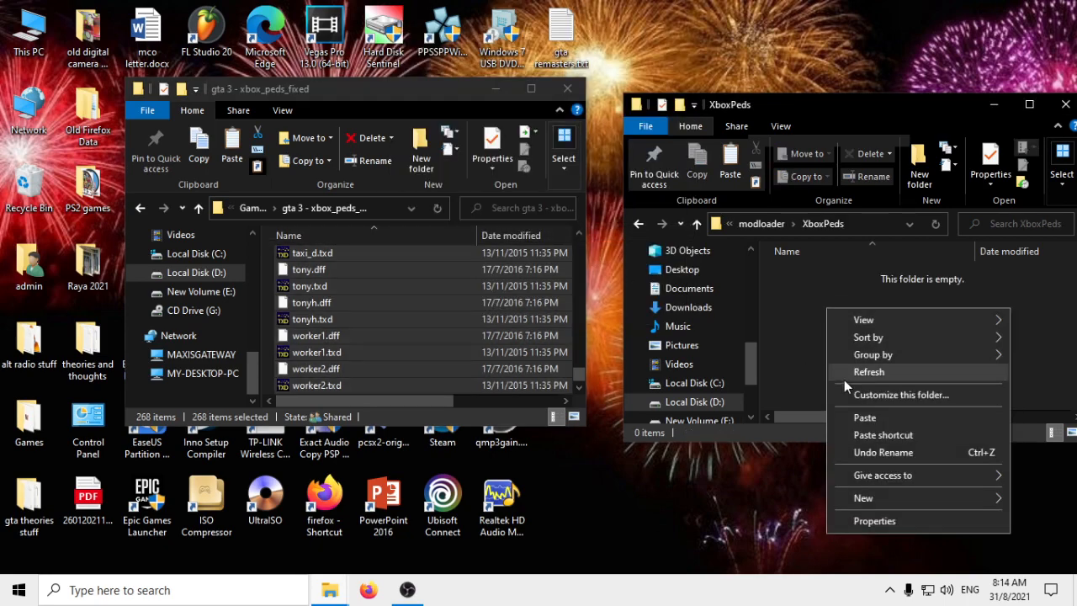
pyautogui.click(928, 416)
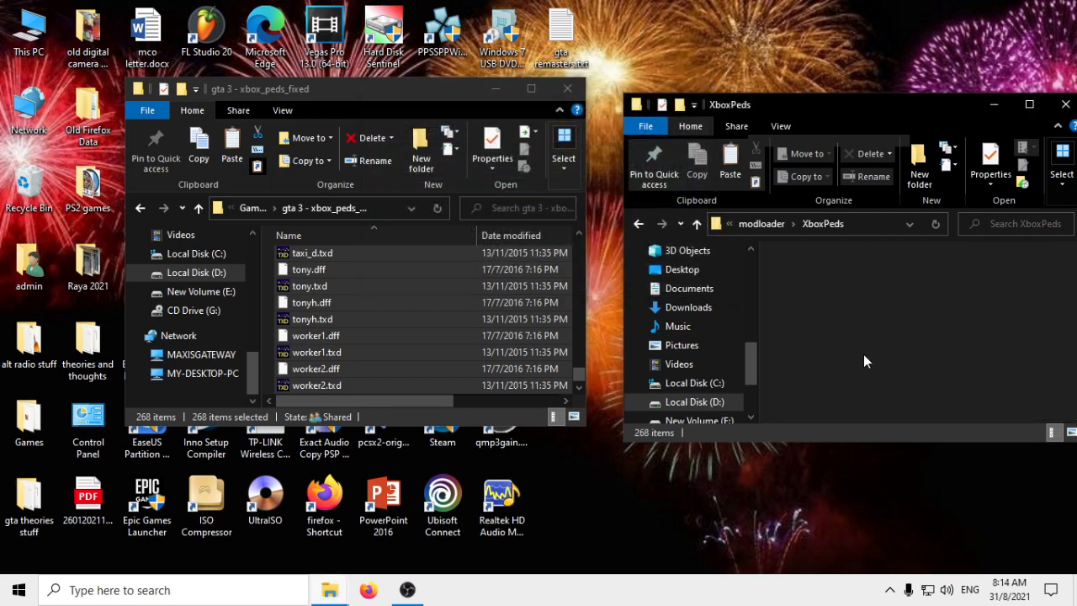
pyautogui.scroll(4, 517, 292)
pyautogui.moveTo(579, 361); pyautogui.dragTo(581, 229)
pyautogui.click(269, 298)
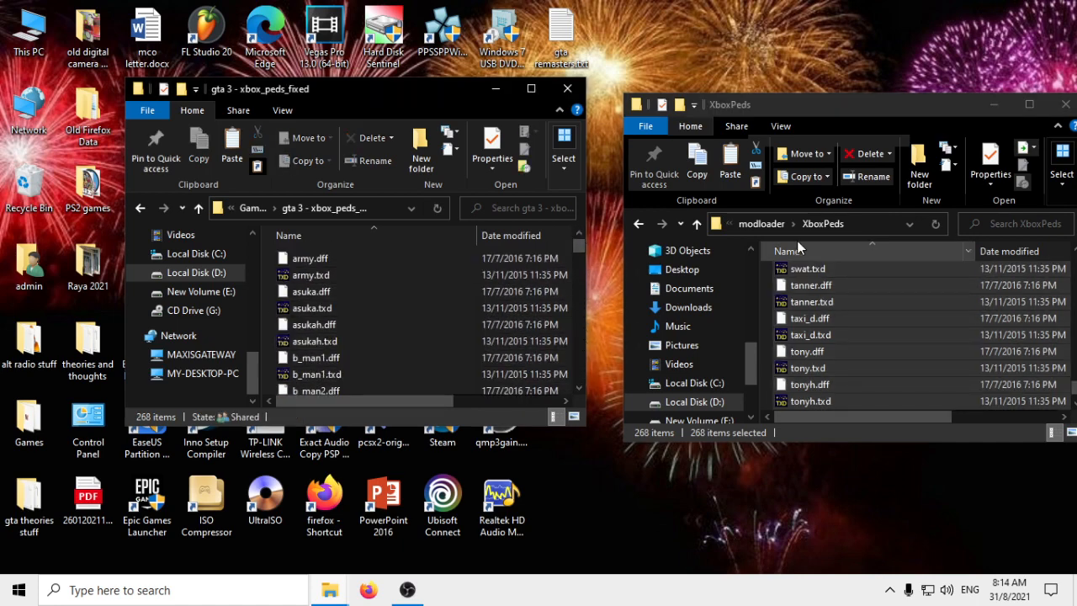
# - Open modloader.ini from the modloader folder and add an empty line below ";MyMod=50" in the [Profiles.Default.Priority] section
pyautogui.click(762, 224)
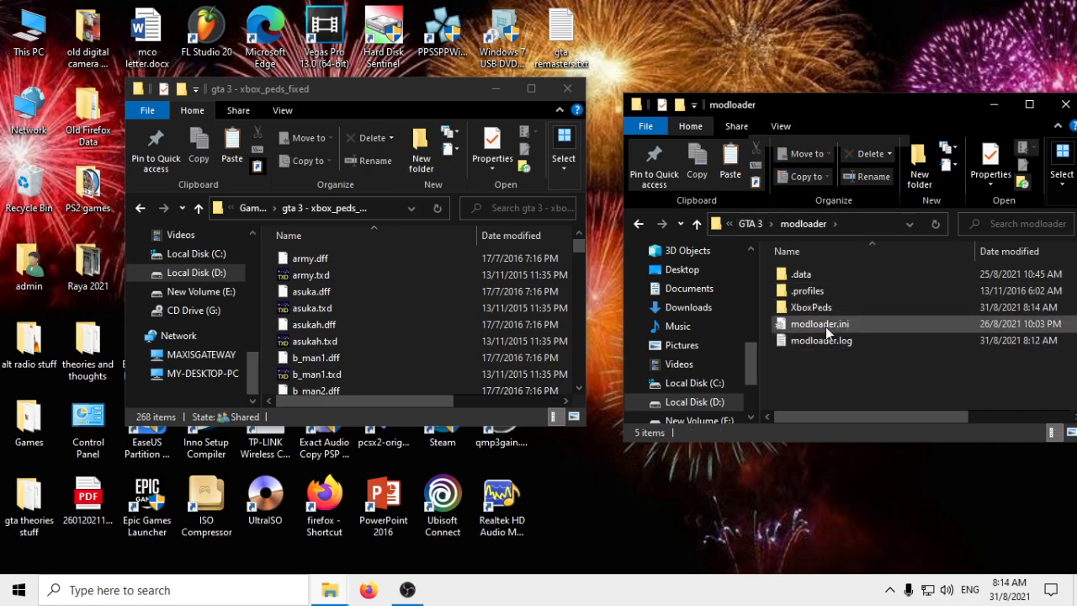
pyautogui.doubleClick(826, 326)
pyautogui.scroll(-1, 725, 339)
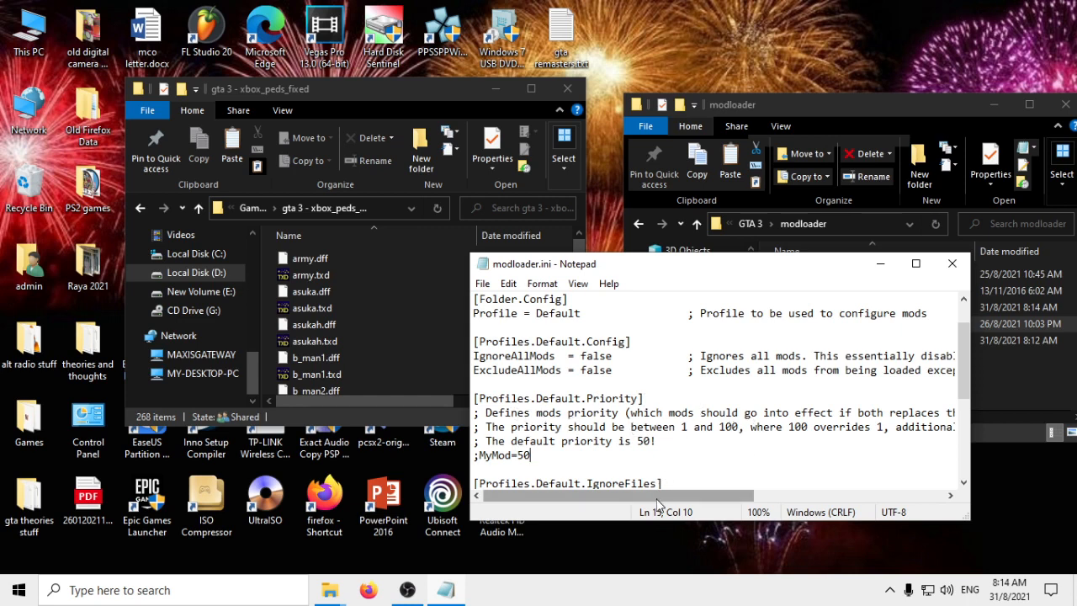
pyautogui.moveTo(635, 494)
pyautogui.mouseDown()
pyautogui.moveTo(839, 474)
pyautogui.moveTo(649, 481)
pyautogui.mouseUp()
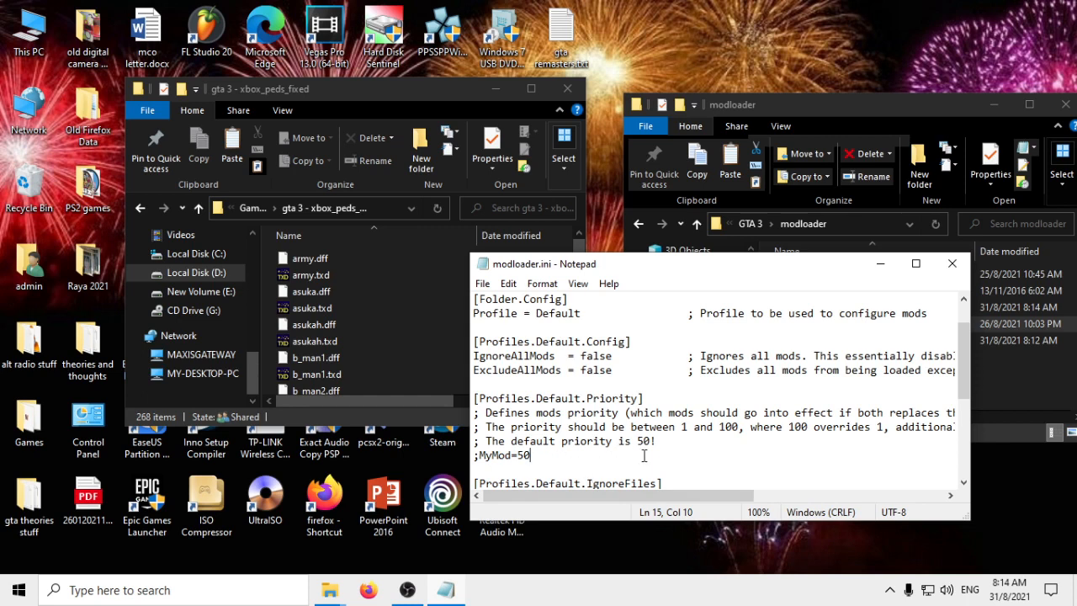
pyautogui.press('Return')
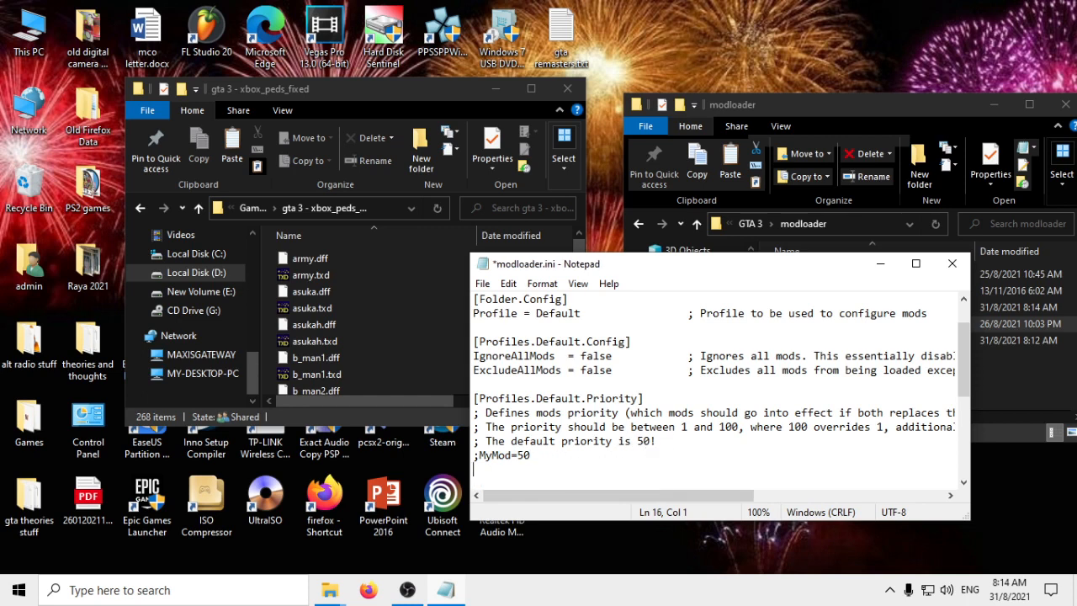
# - Copy the name of the XboxPeds folder, leaving the folder name as it is
pyautogui.moveTo(575, 264); pyautogui.dragTo(681, 340)
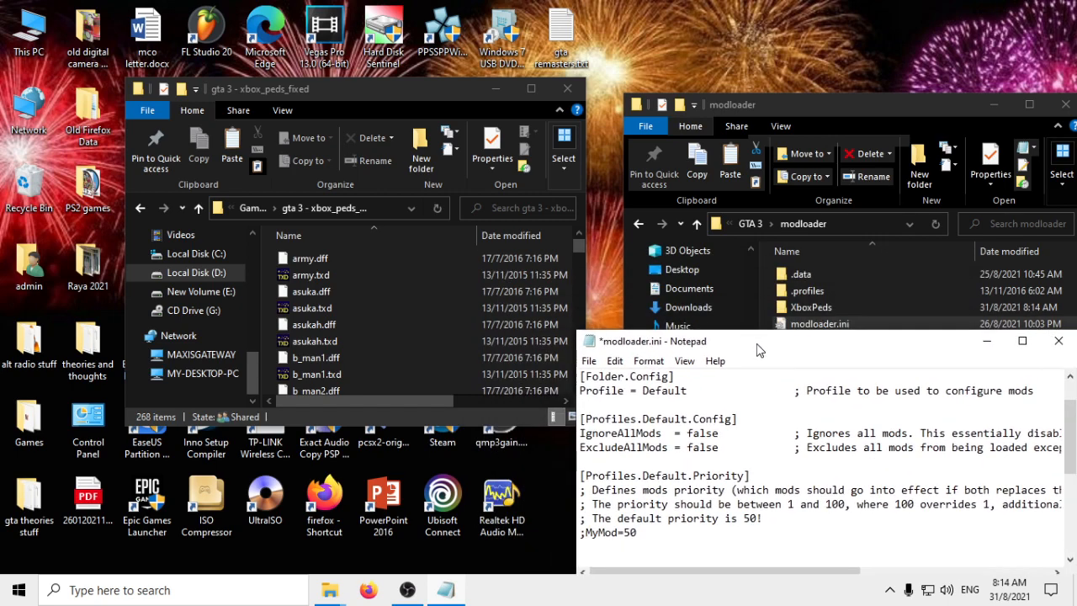
pyautogui.rightClick(848, 306)
pyautogui.click(839, 304)
pyautogui.rightClick(839, 303)
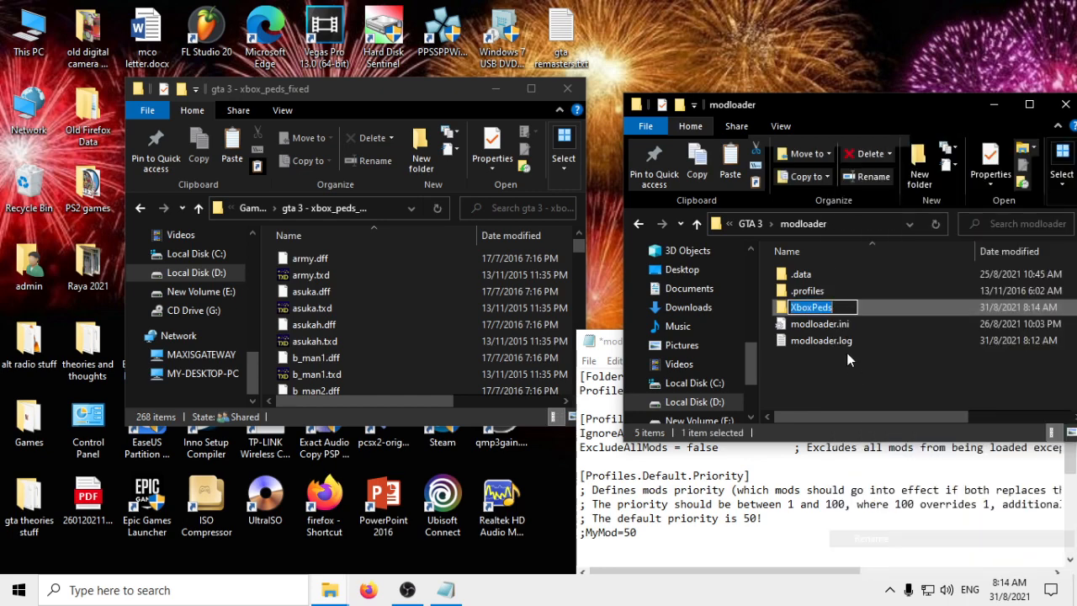
pyautogui.rightClick(828, 314)
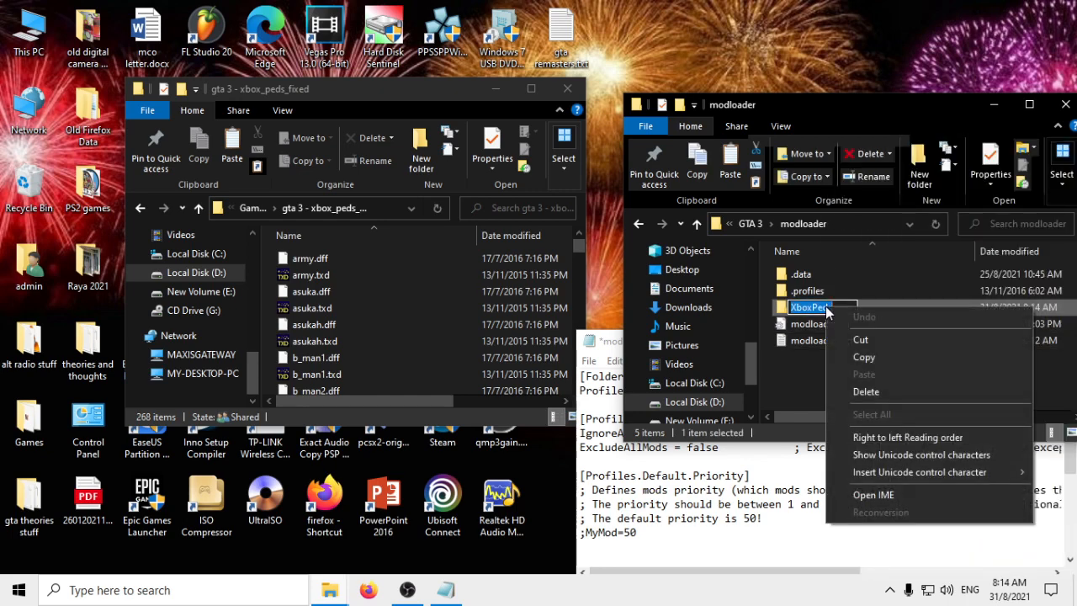
pyautogui.click(867, 356)
pyautogui.click(863, 372)
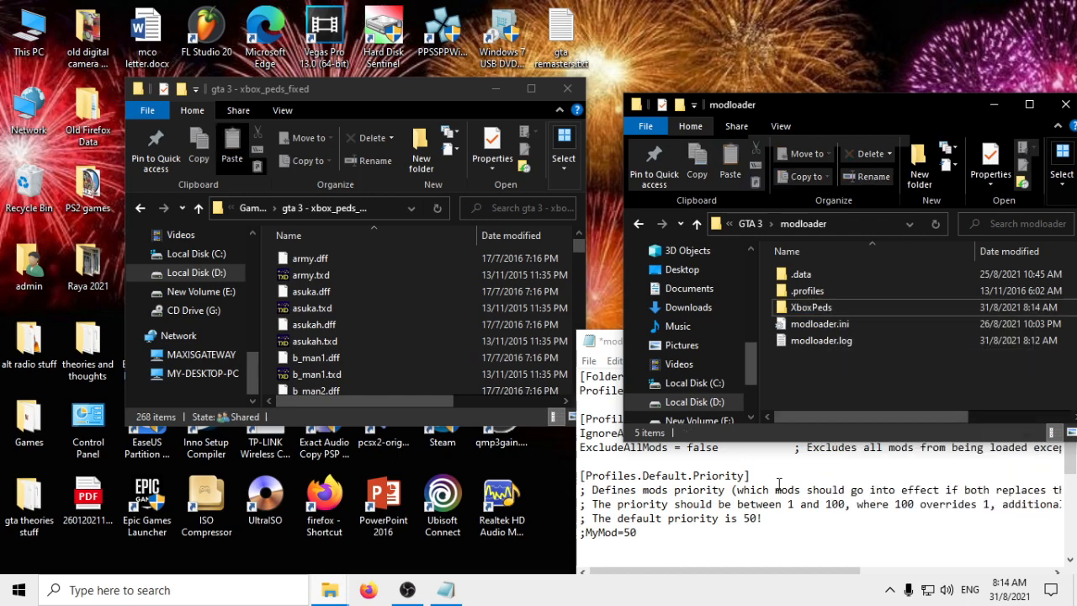
# - Paste the folder name on the empty priority line, complete it as "XboxPeds=100" and save modloader.ini
pyautogui.click(768, 504)
pyautogui.moveTo(704, 348); pyautogui.dragTo(631, 200)
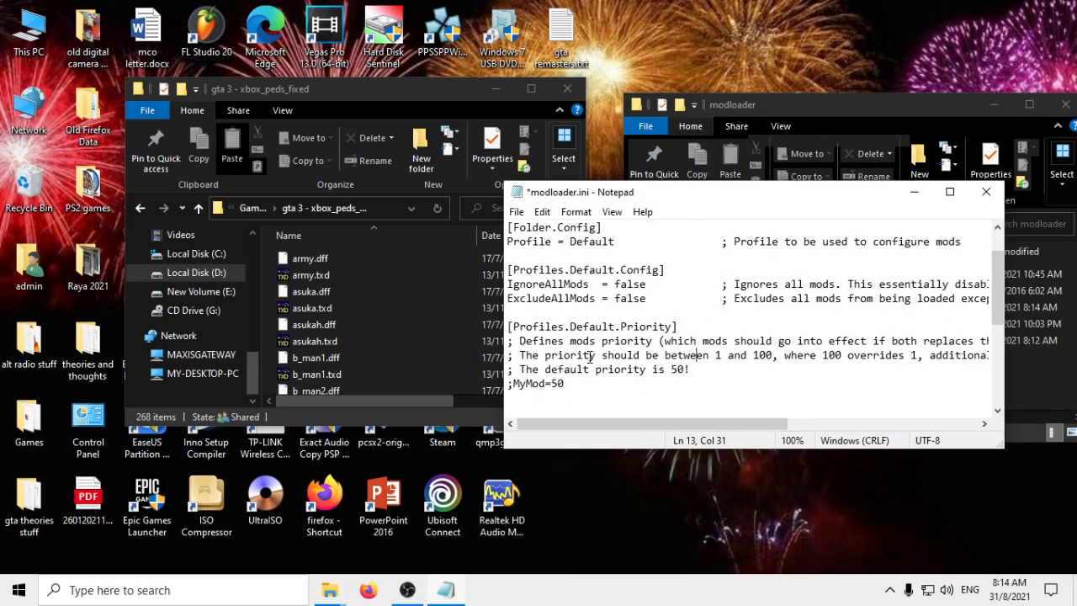
pyautogui.rightClick(551, 399)
pyautogui.click(581, 226)
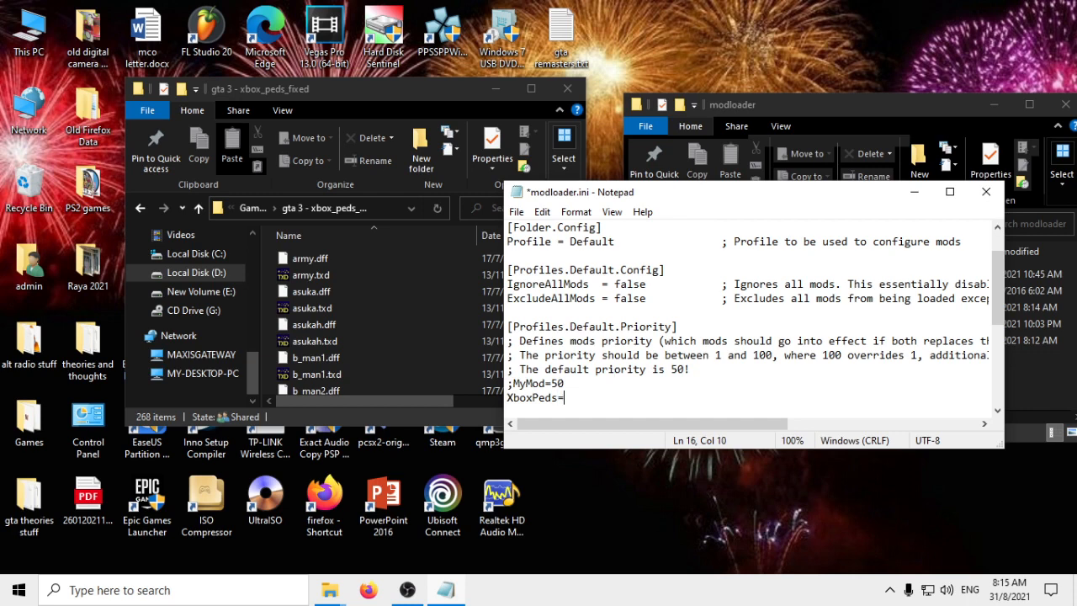
pyautogui.hotkey('ctrl', 's')
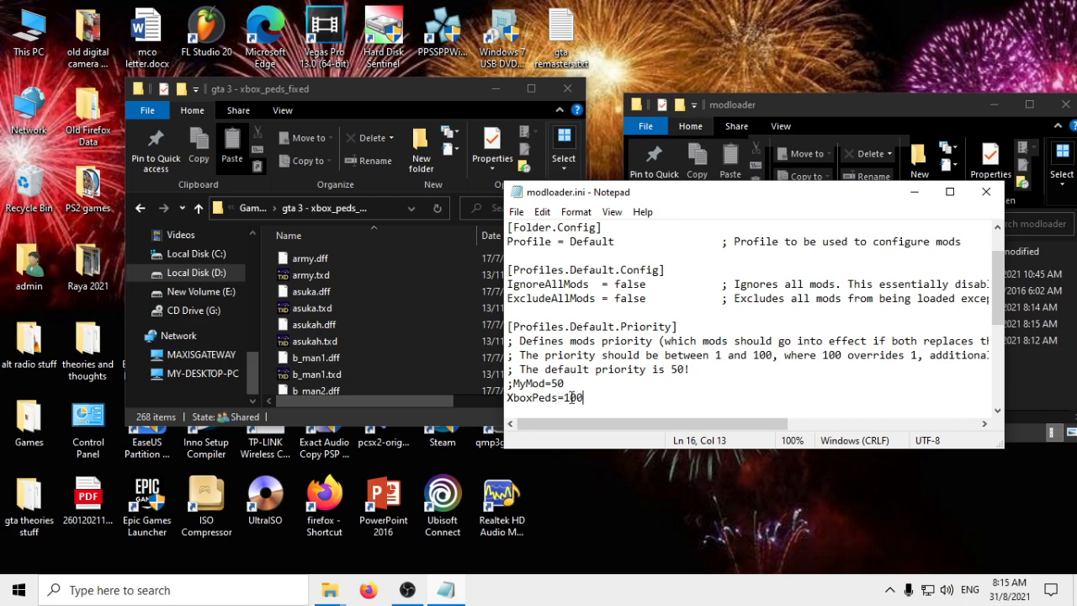
# - Close modloader.ini, then start a new game in GTA 3 to test the XboxPeds mod, skipping the intro cutscene
pyautogui.click(987, 194)
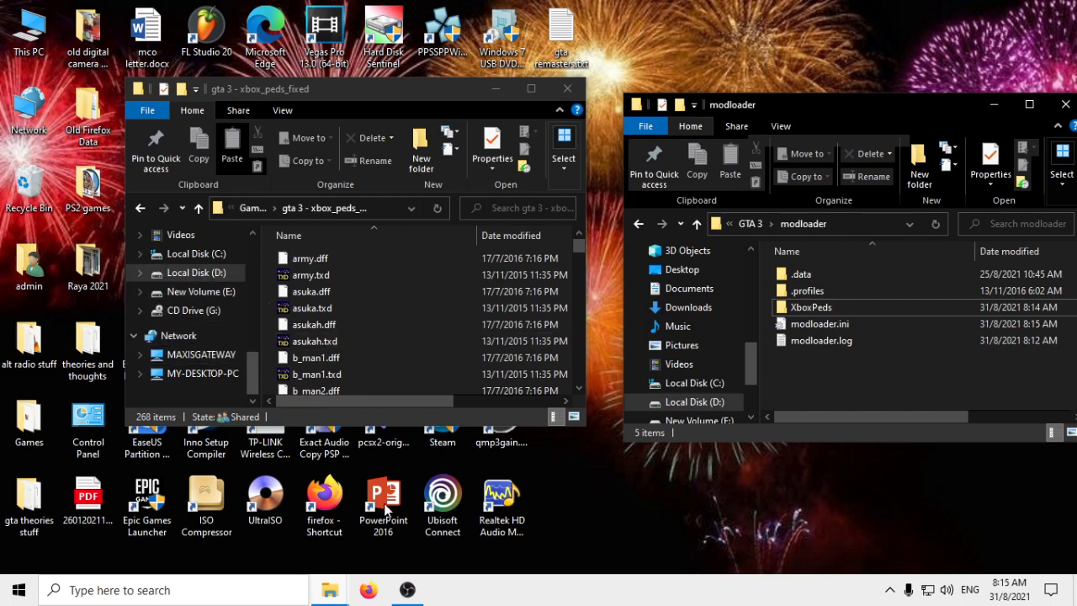
pyautogui.click(419, 596)
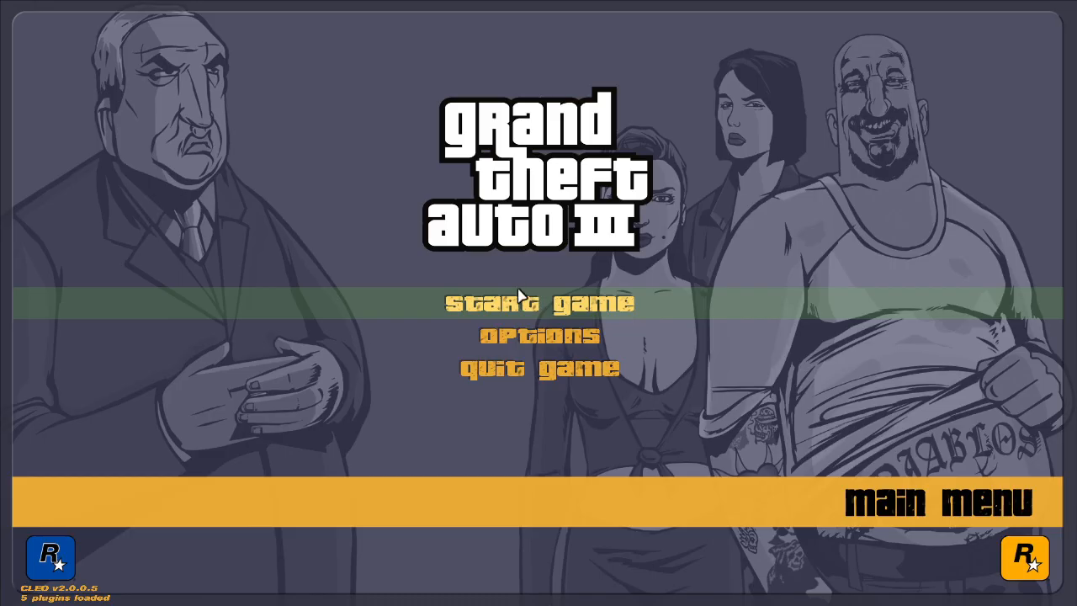
pyautogui.click(509, 290)
pyautogui.click(539, 169)
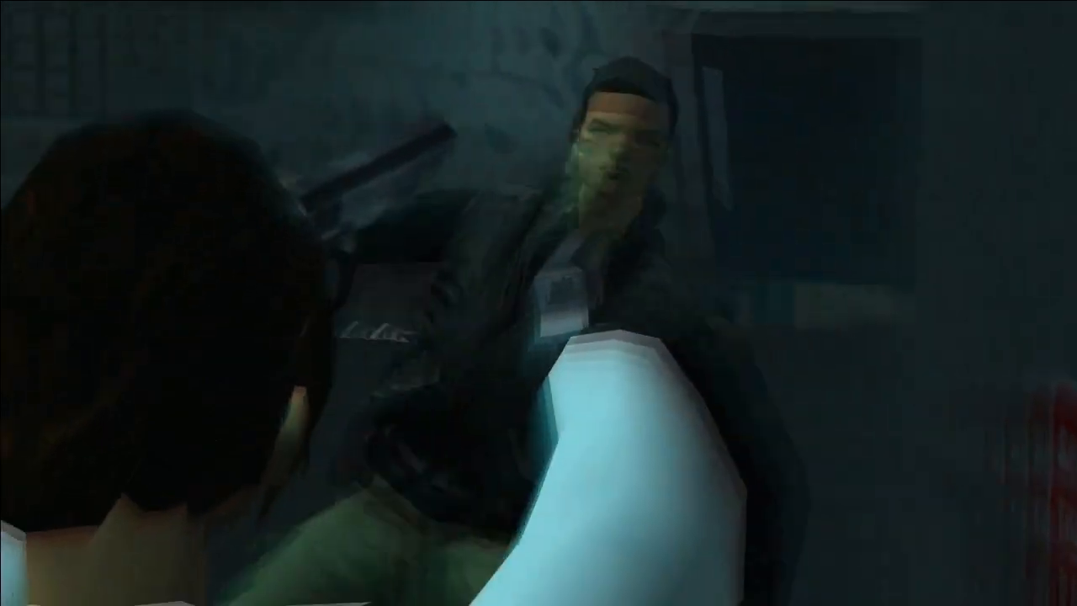
pyautogui.press('Return')
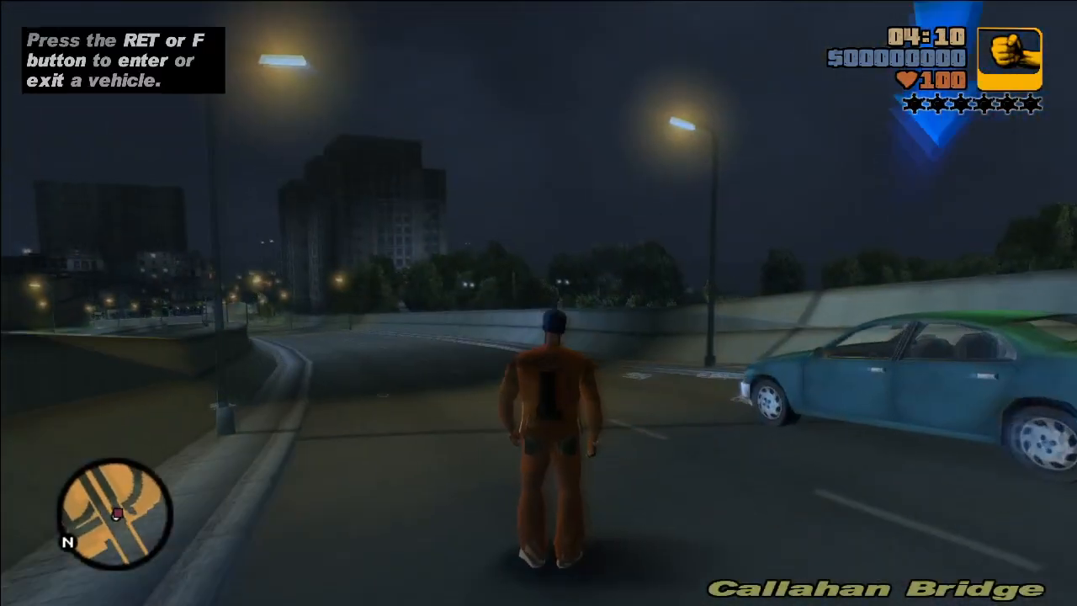
# - Quit the game and return to the GTA 3 folder in File Explorer
pyautogui.press('Escape')
pyautogui.click(541, 435)
pyautogui.click(562, 233)
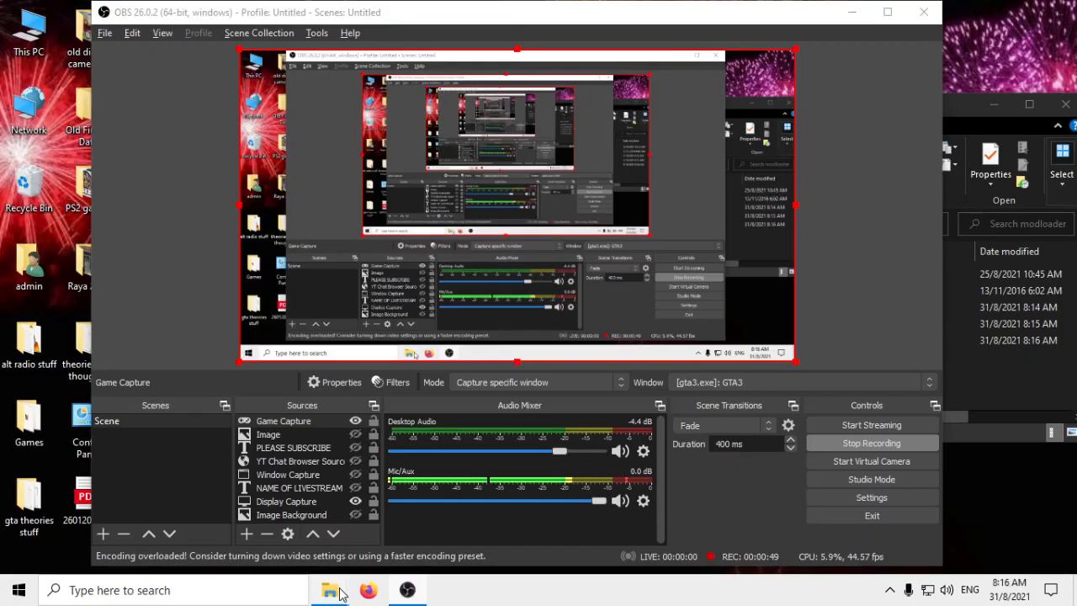
pyautogui.click(337, 594)
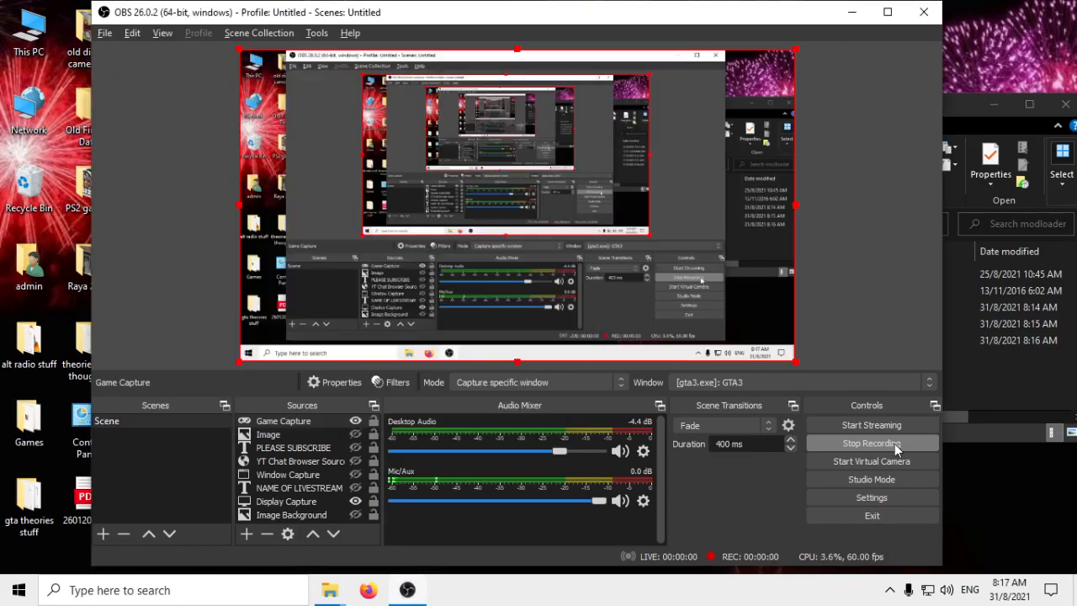
pyautogui.click(851, 15)
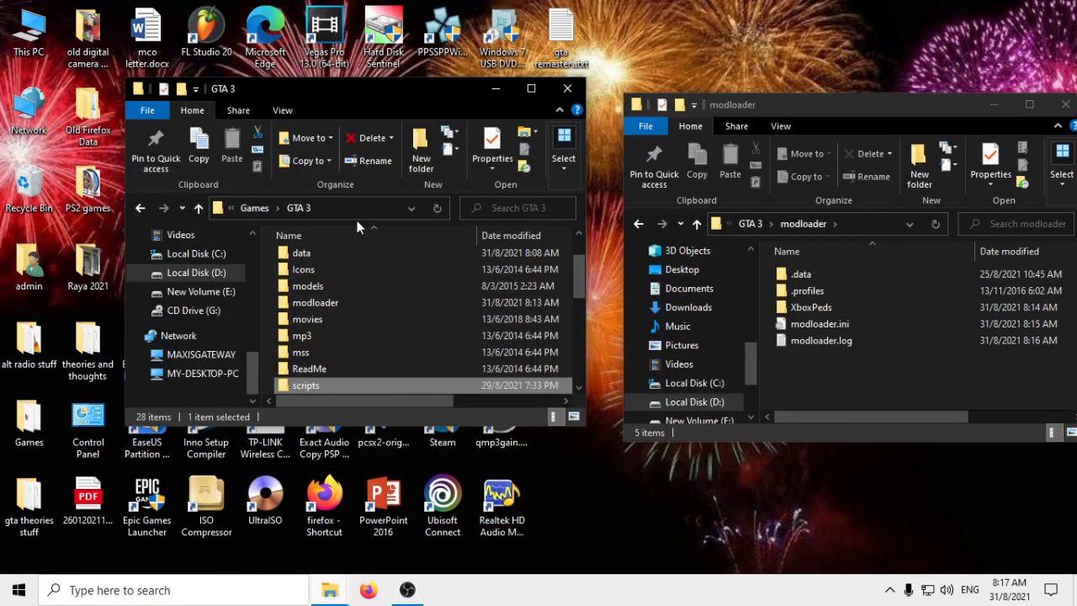
# - Open the scripts folder inside the GTA 3 folder
pyautogui.scroll(1, 335, 343)
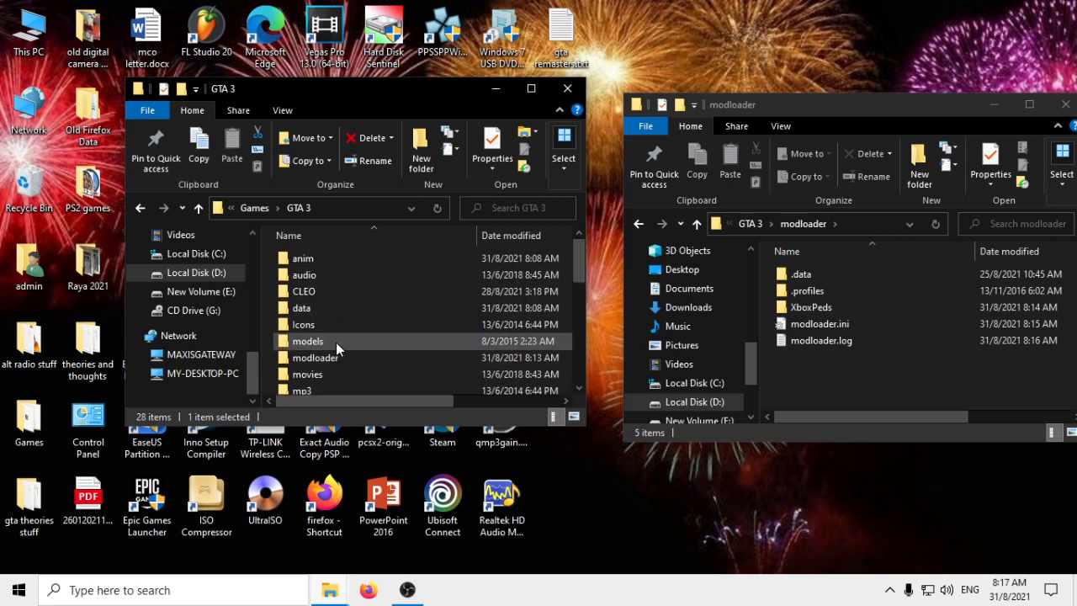
pyautogui.scroll(-1, 323, 317)
pyautogui.scroll(1, 323, 317)
pyautogui.scroll(-1, 330, 343)
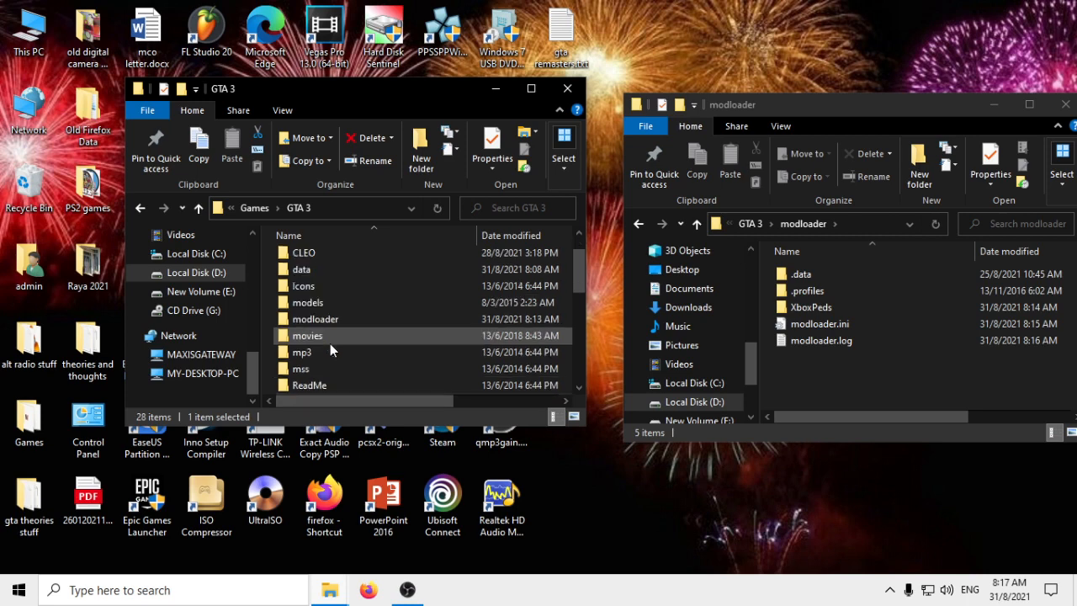
pyautogui.scroll(-1, 330, 350)
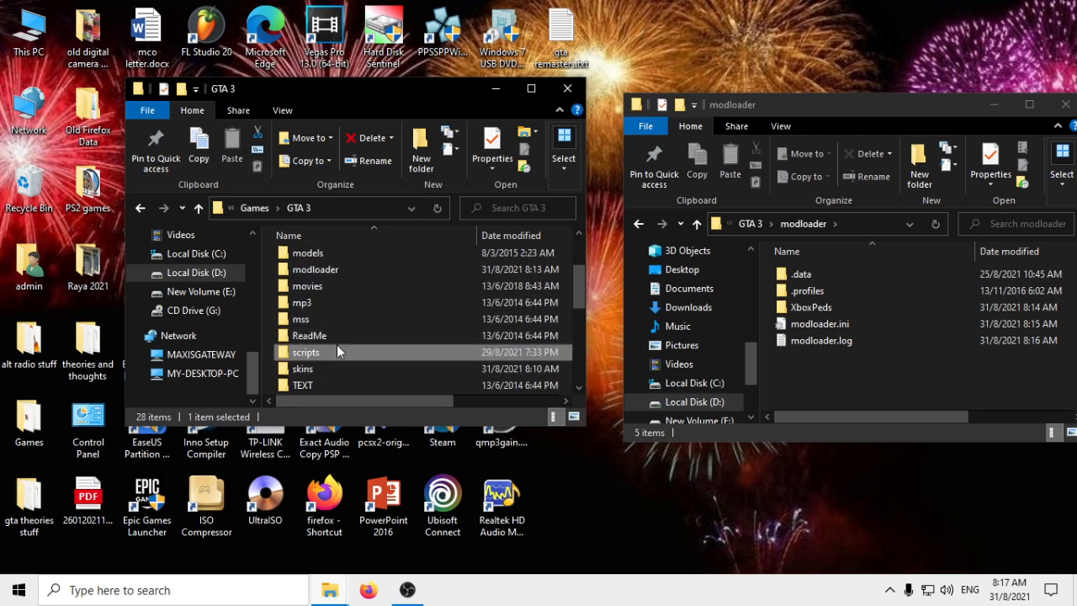
pyautogui.moveTo(335, 352)
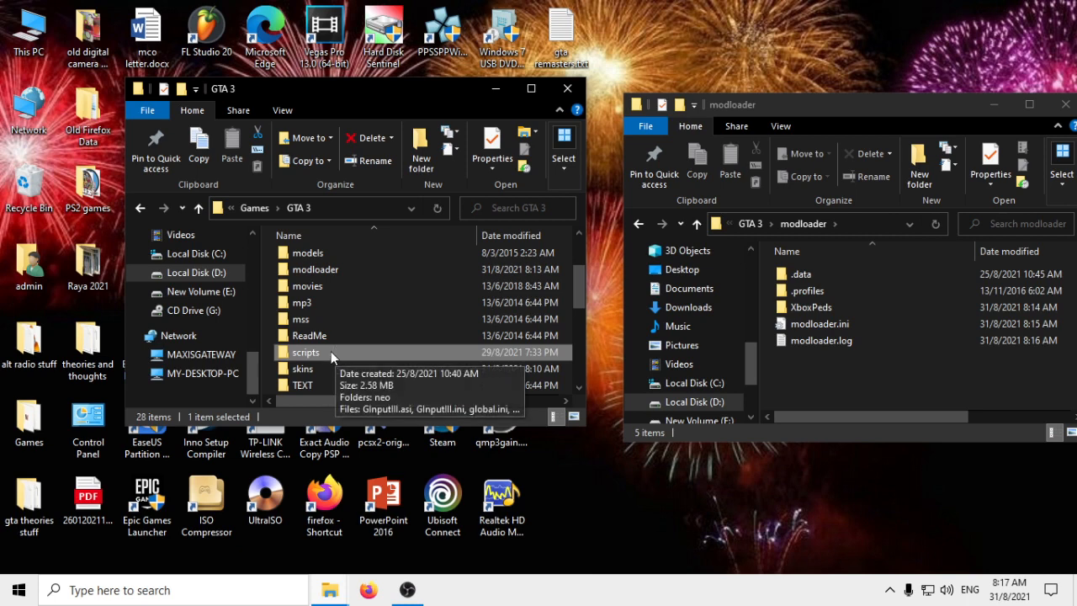
pyautogui.doubleClick(331, 351)
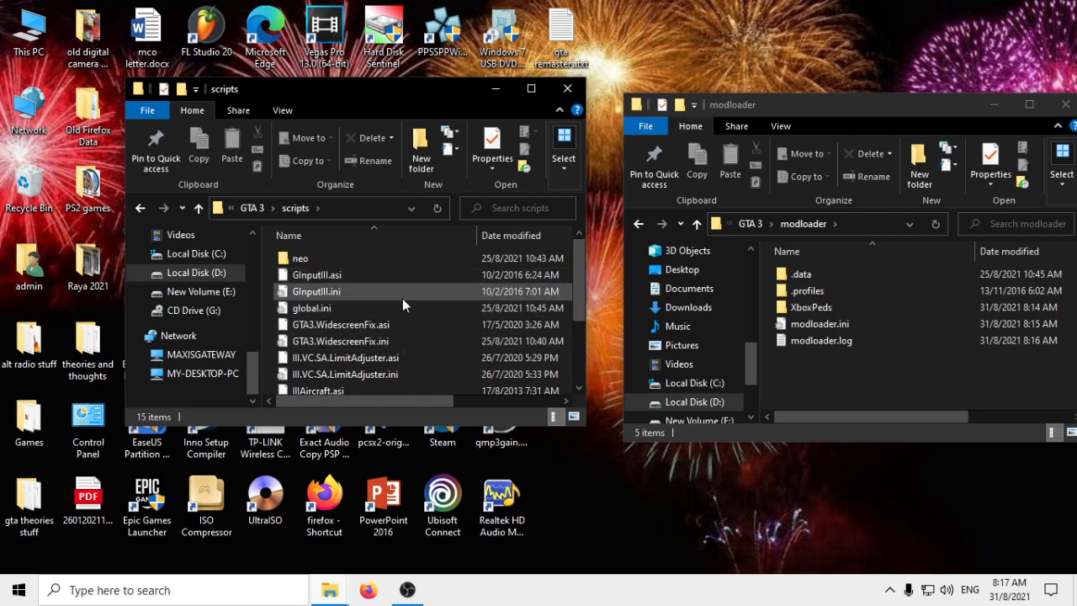
# - Open III.VC.SA.LimitAdjuster.ini from the scripts folder
pyautogui.scroll(-1, 428, 357)
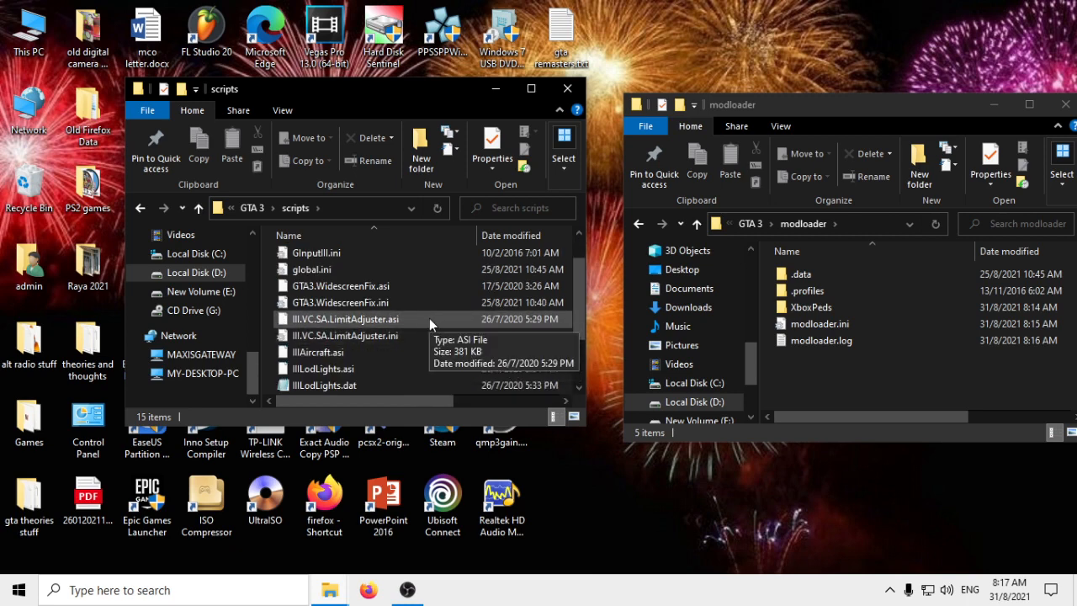
pyautogui.scroll(-2, 430, 318)
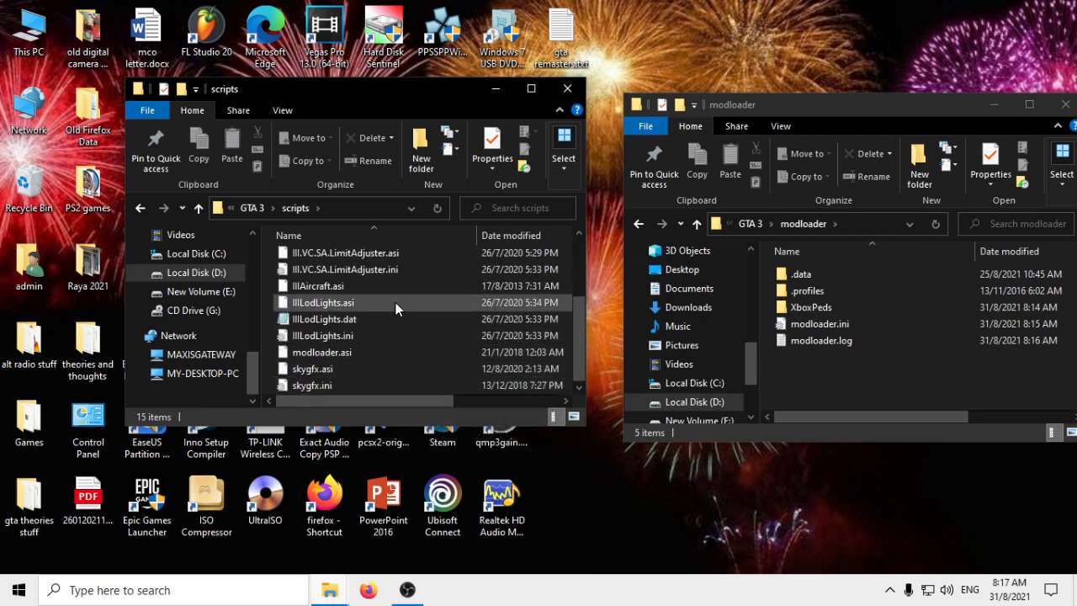
pyautogui.scroll(3, 409, 355)
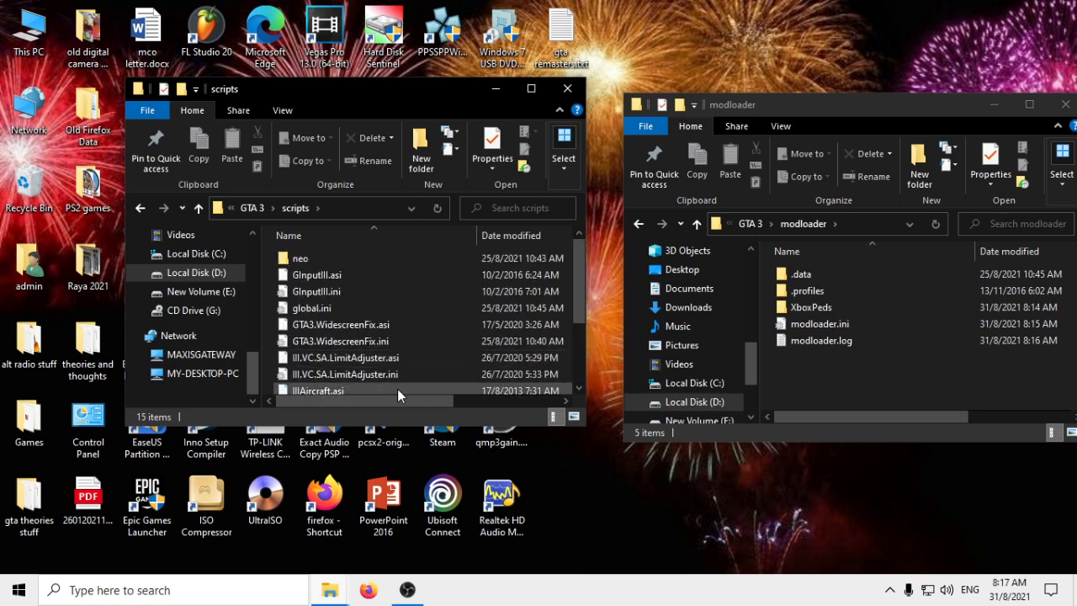
pyautogui.scroll(-1, 364, 388)
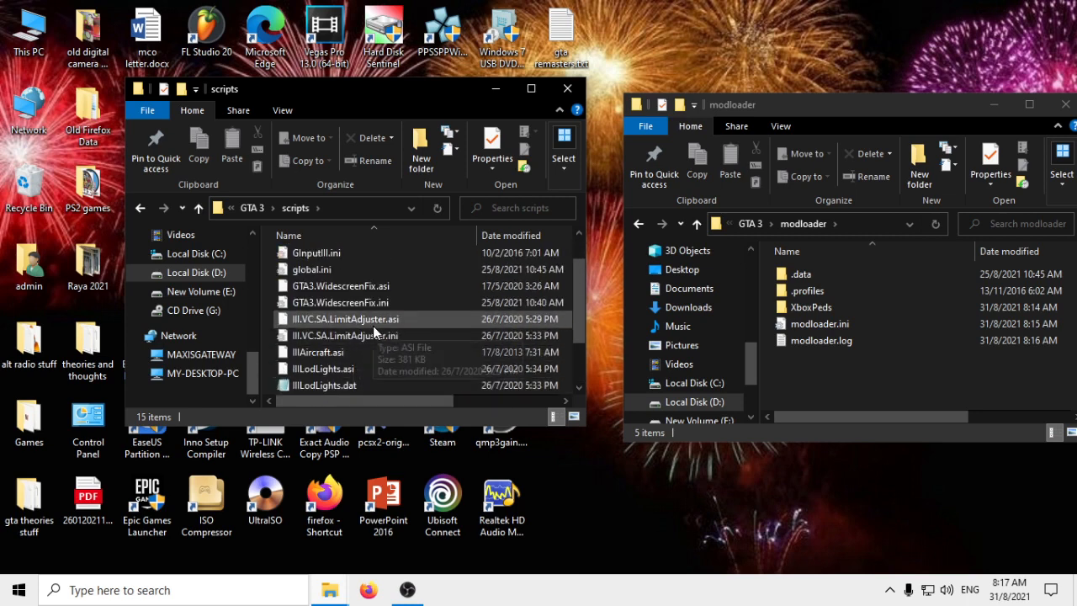
pyautogui.scroll(1, 375, 333)
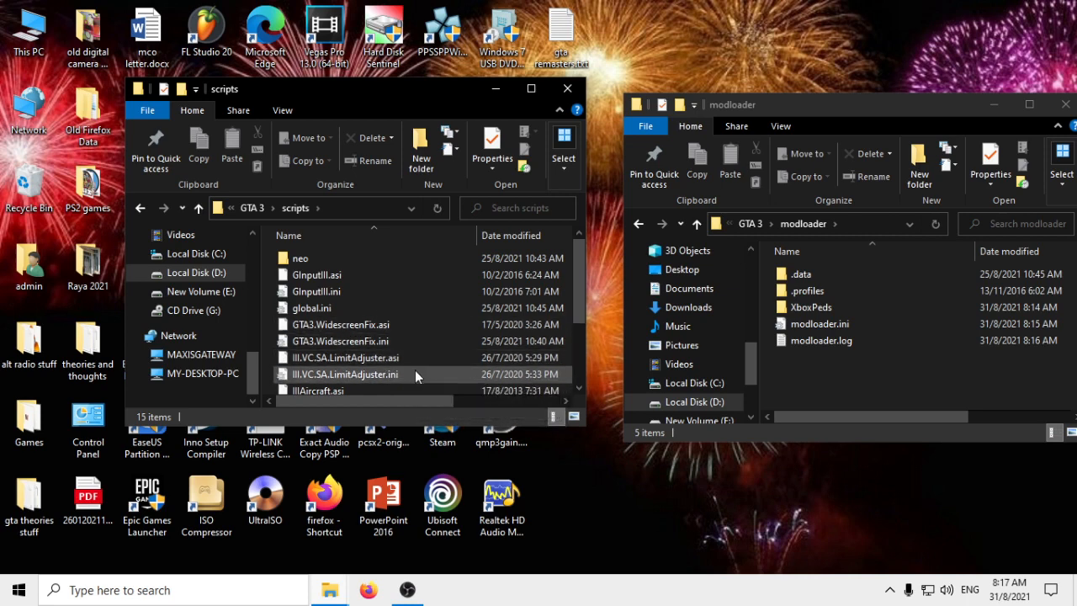
pyautogui.doubleClick(415, 371)
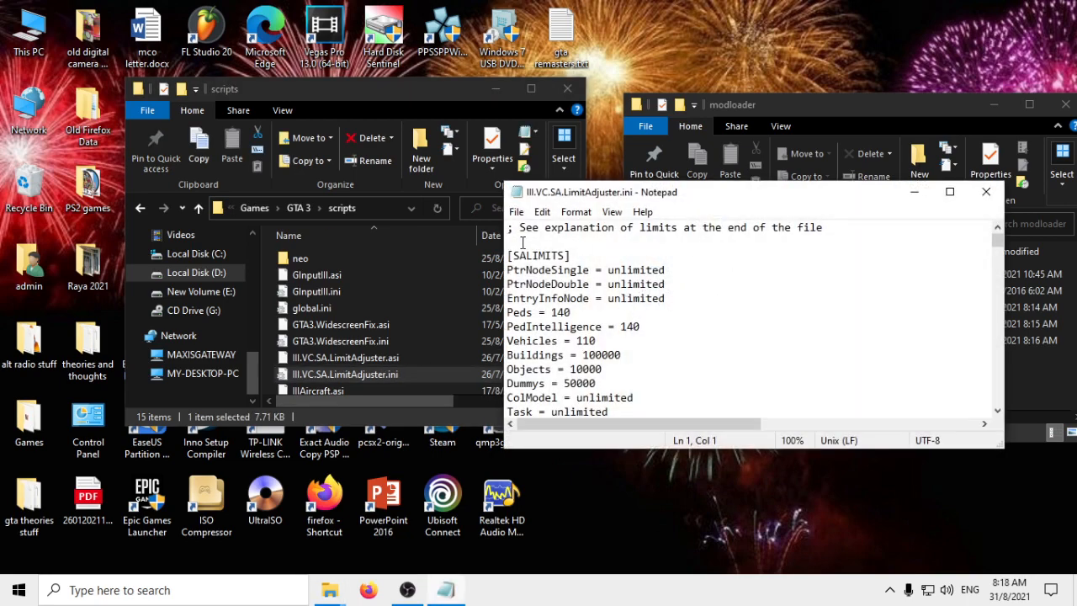
# - Delete the "ExtraObjectsDir = 256" line from the [GTA3LIMITS] section, then save and close the file
pyautogui.scroll(-15, 698, 278)
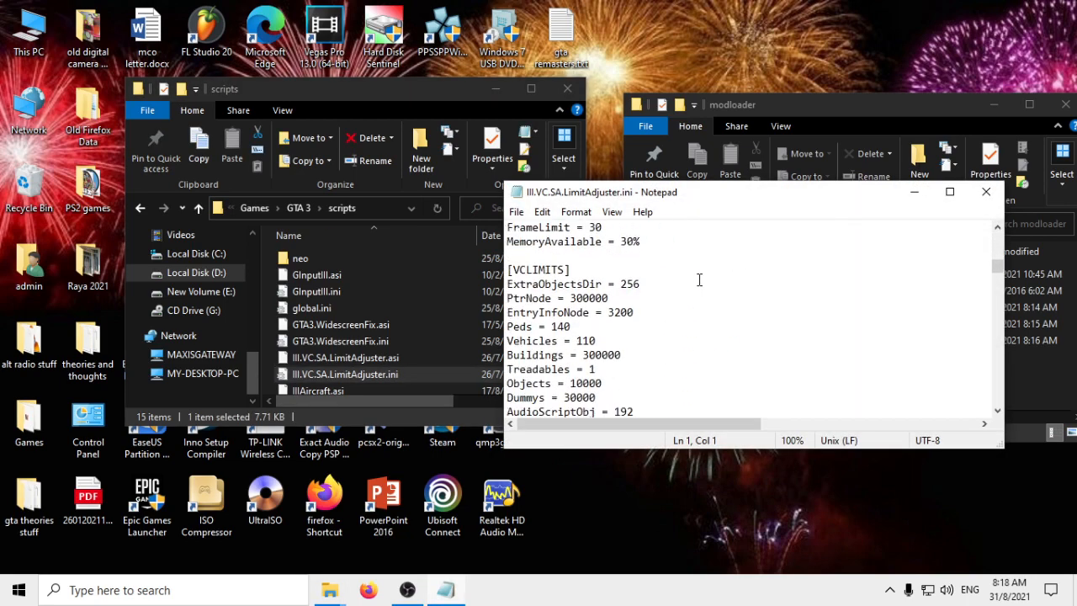
pyautogui.scroll(-8, 699, 279)
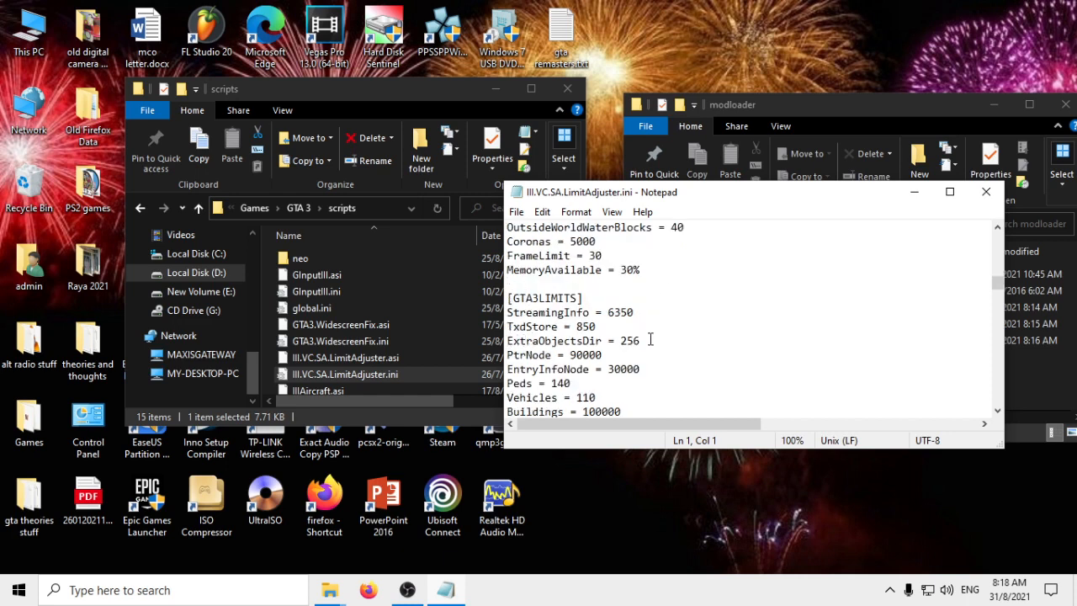
pyautogui.moveTo(651, 340); pyautogui.dragTo(506, 341)
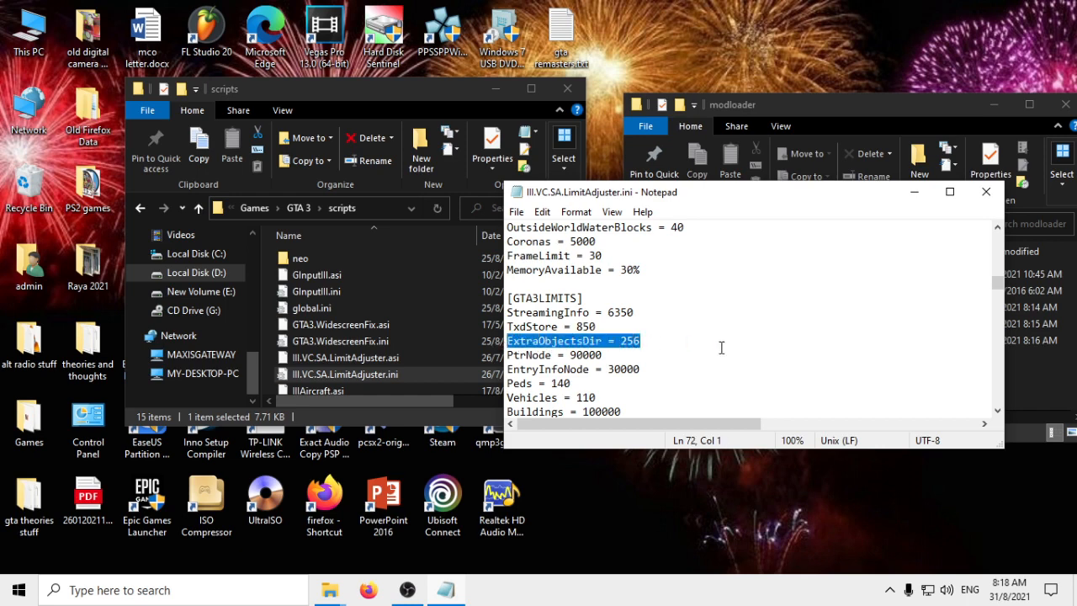
pyautogui.press('BackSpace')
pyautogui.press('BackSpace')
pyautogui.hotkey('ctrl', 's')
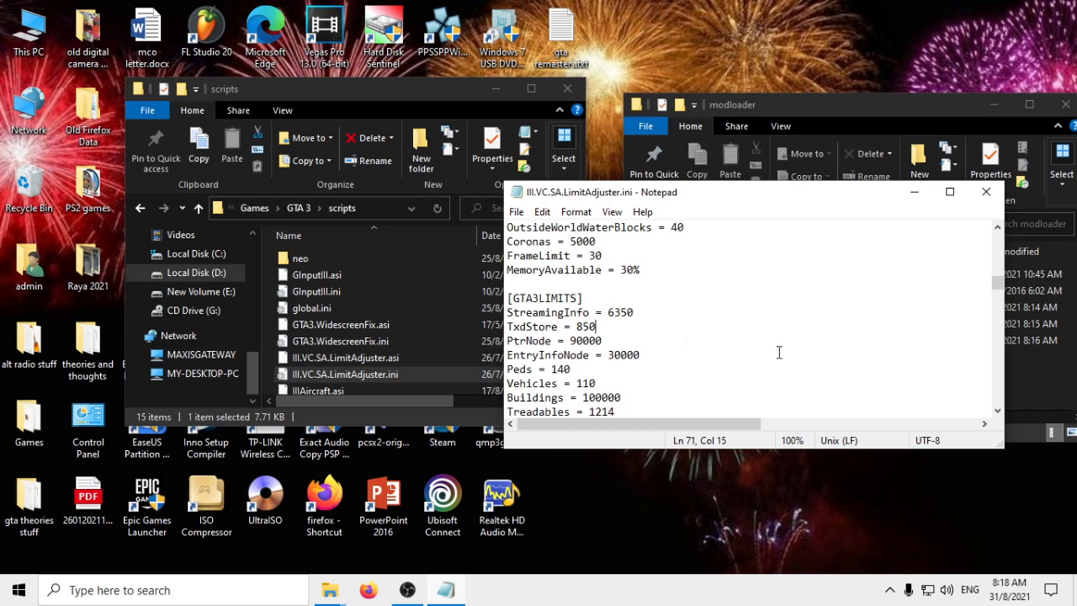
pyautogui.click(987, 192)
# - Launch gta3.exe from the GTA 3 folder and start a new game
pyautogui.click(305, 209)
pyautogui.scroll(-5, 355, 304)
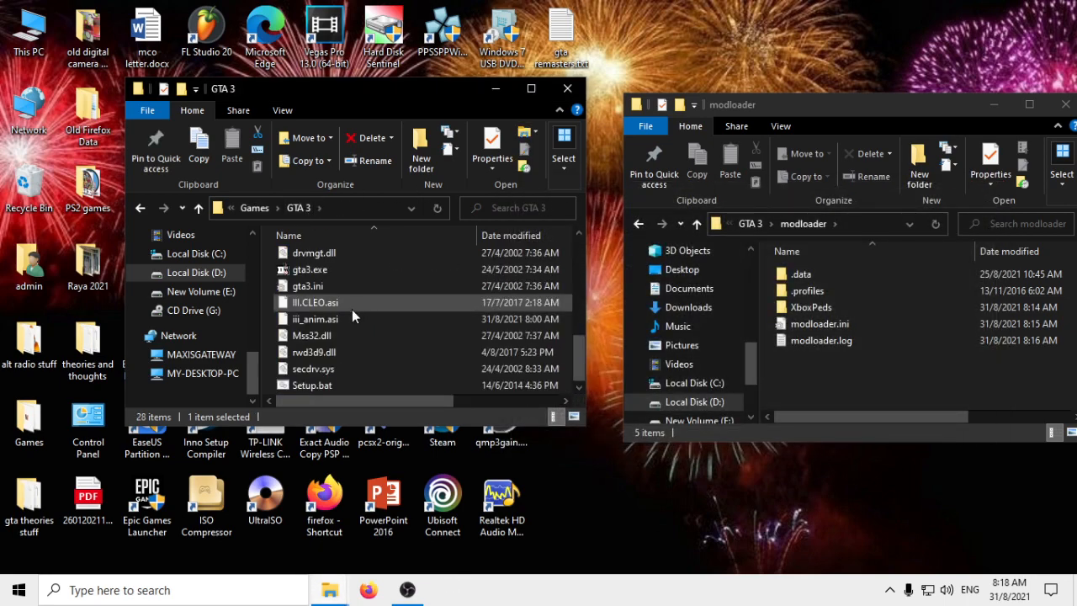
pyautogui.click(322, 276)
pyautogui.doubleClick(322, 277)
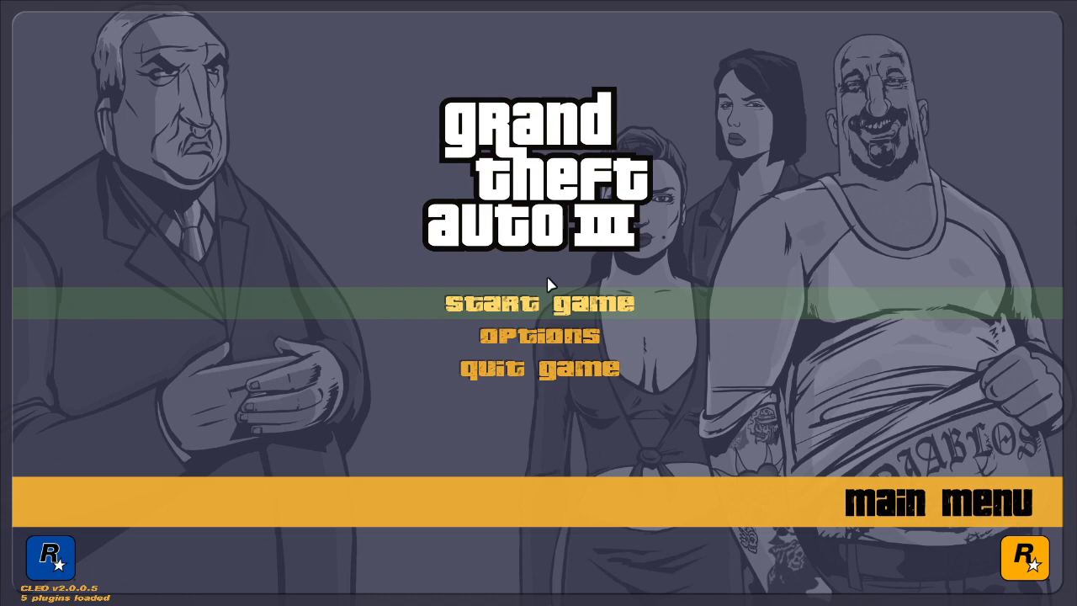
pyautogui.click(551, 285)
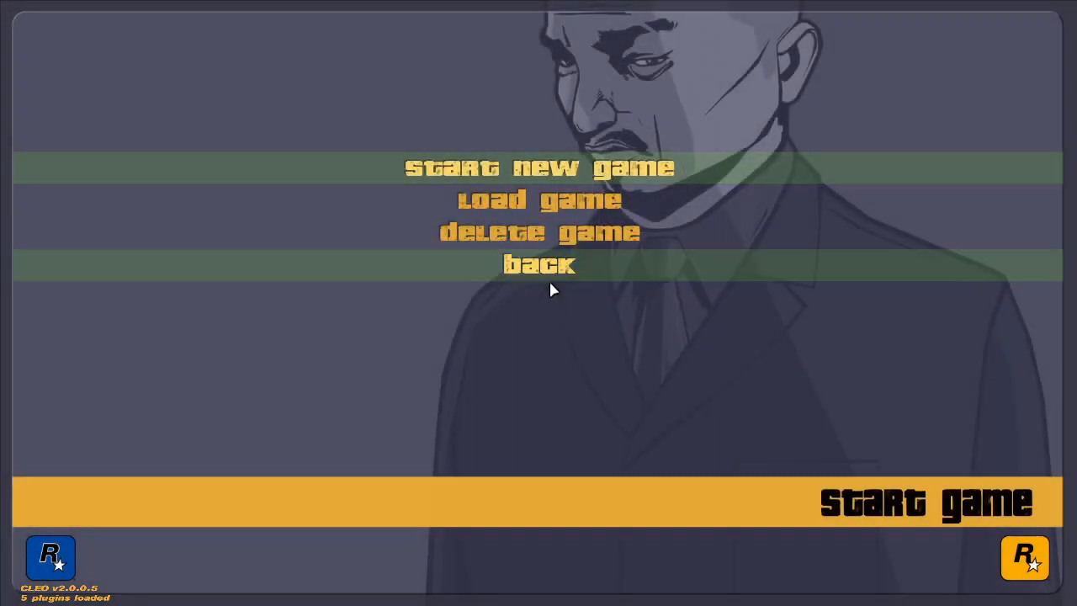
pyautogui.click(550, 172)
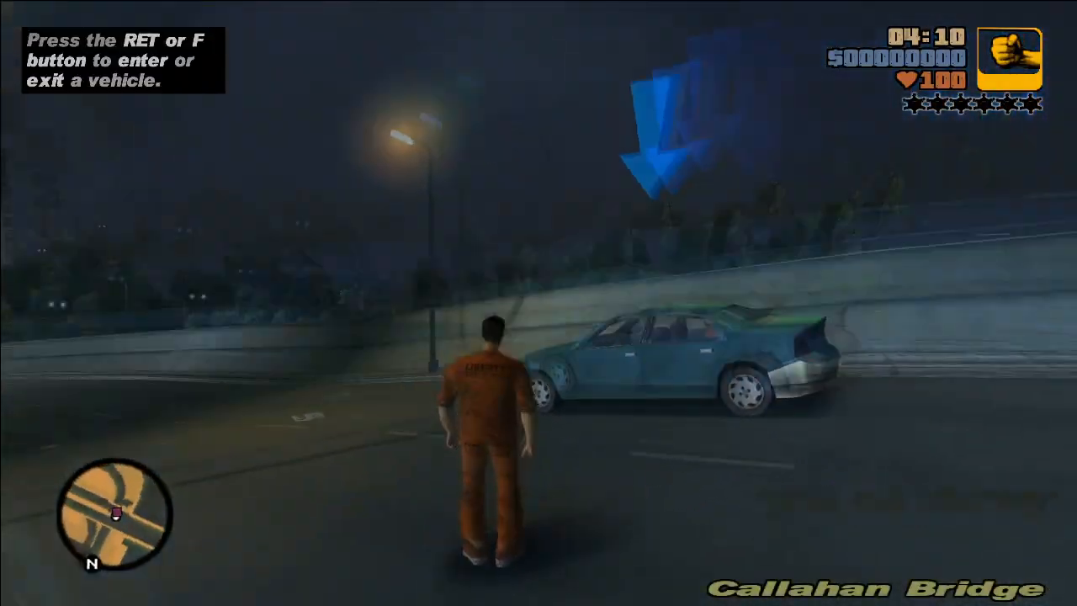
# - Get into the green Kuruma on the bridge and drive it down the road into the city
pyautogui.press('w')
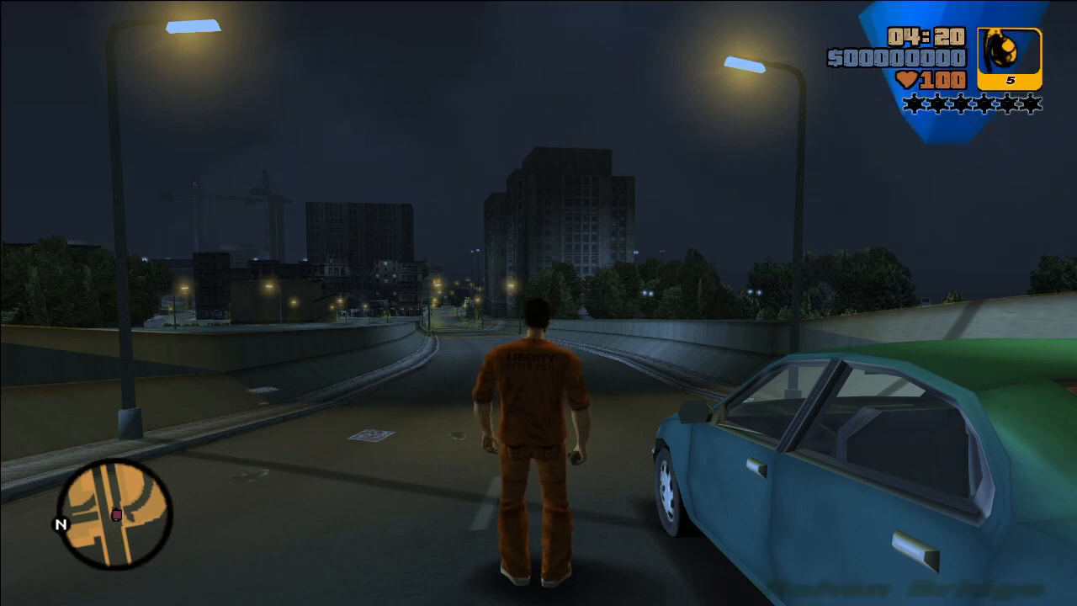
pyautogui.press('w')
pyautogui.press('f')
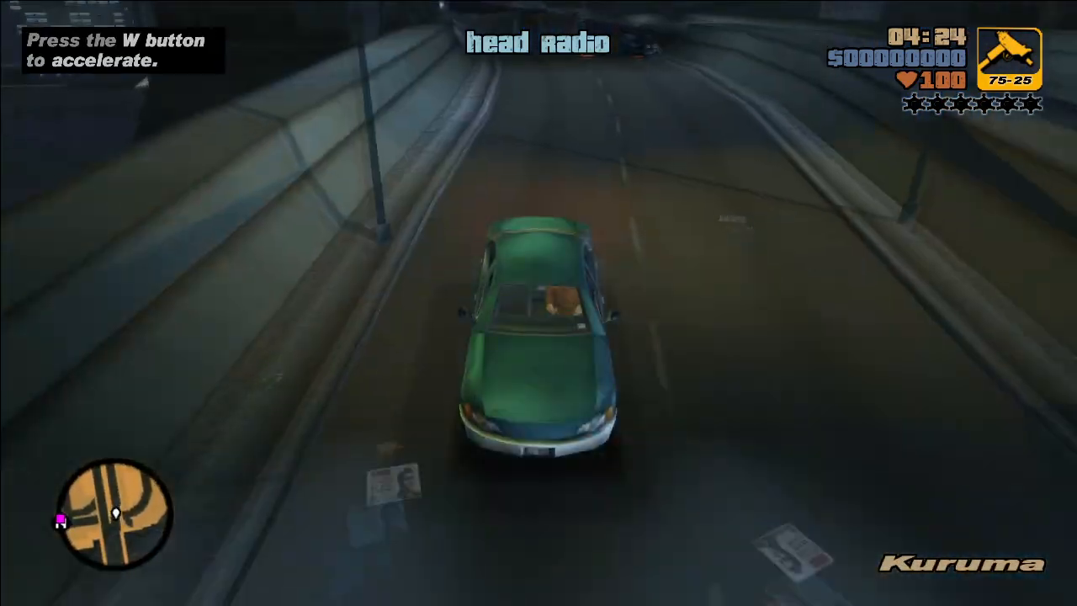
pyautogui.press('w')
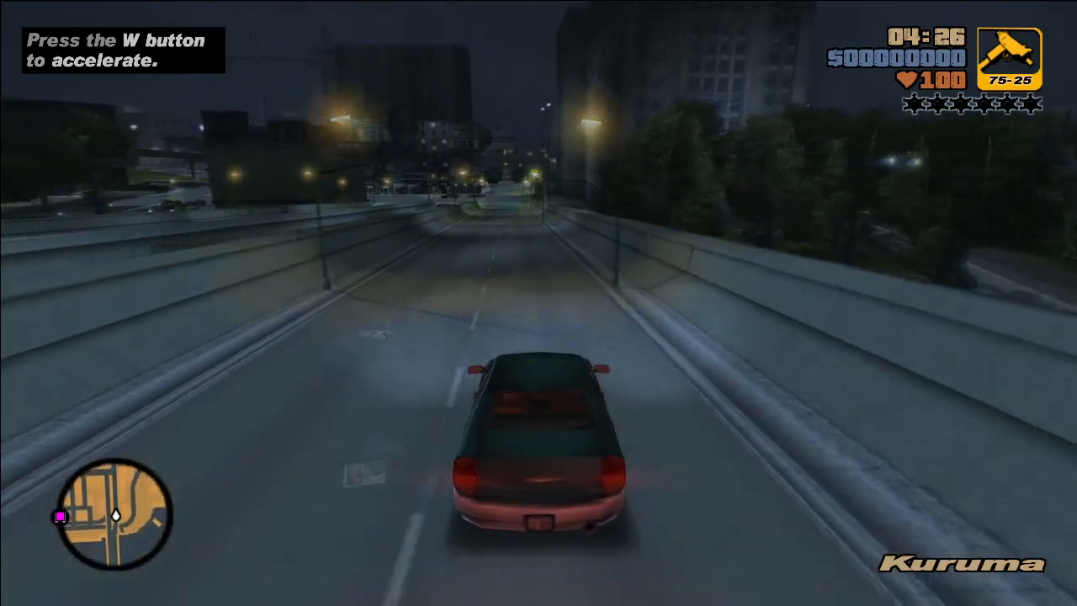
pyautogui.press('w')
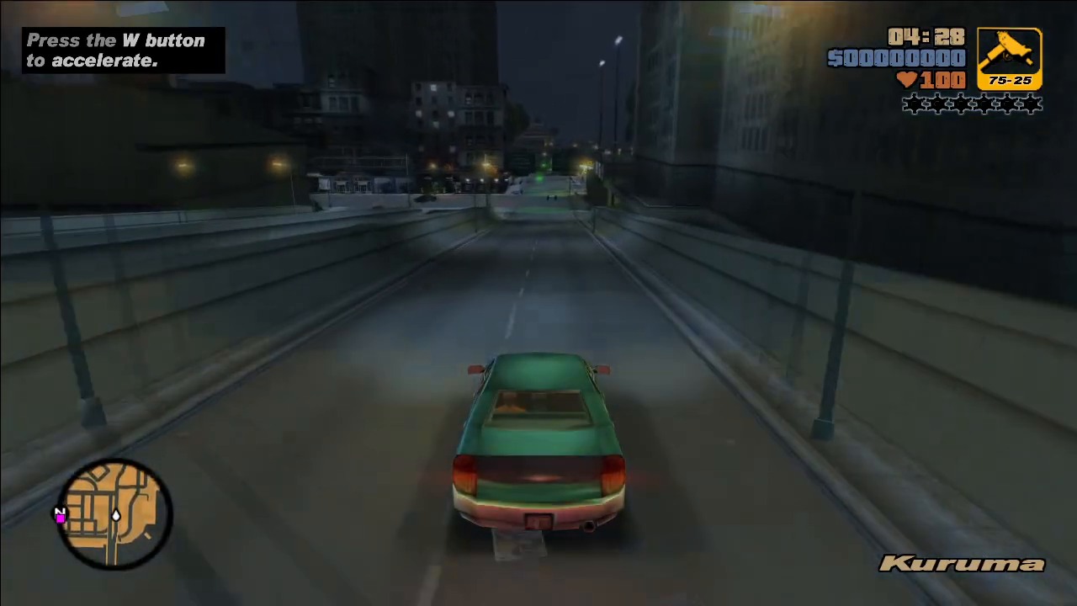
pyautogui.press('w')
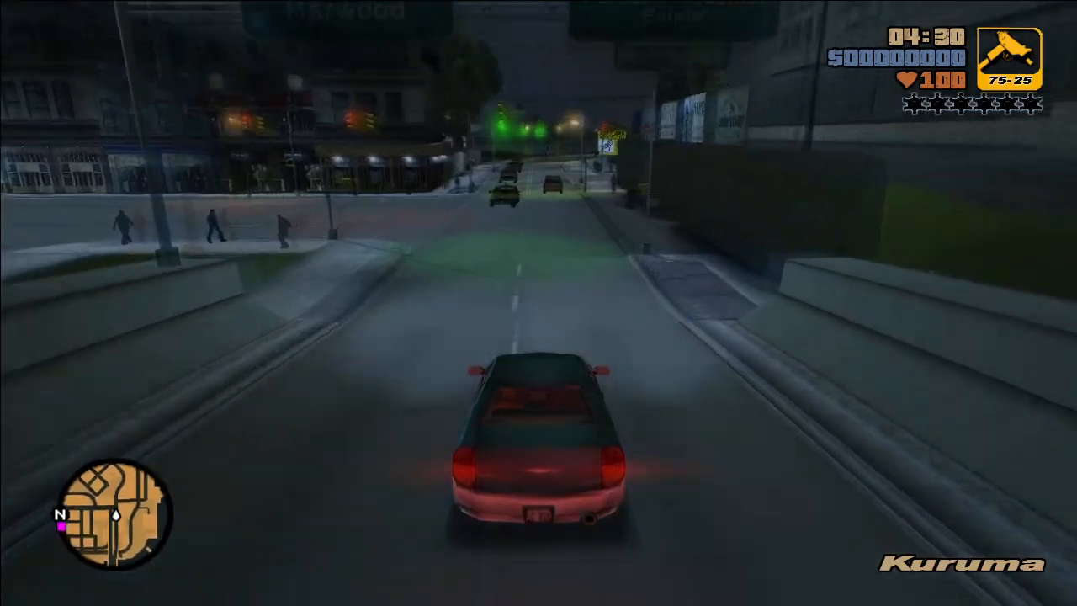
pyautogui.press('d')
# - Leave the Kuruma at the intersection and run along the sidewalk among the pedestrians to test the new ped models up close
pyautogui.press('f')
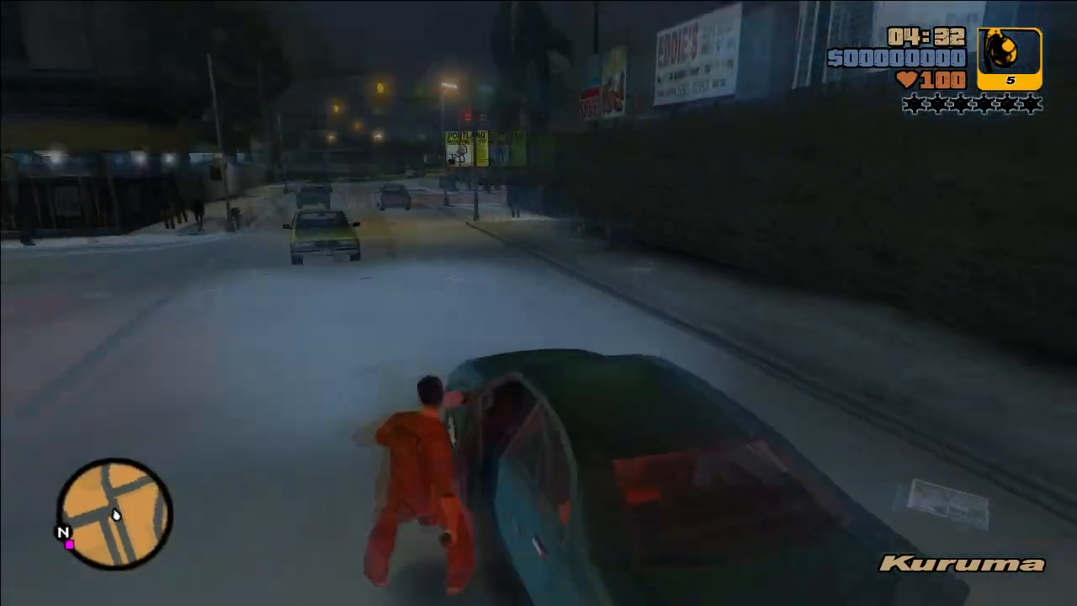
pyautogui.press('w')
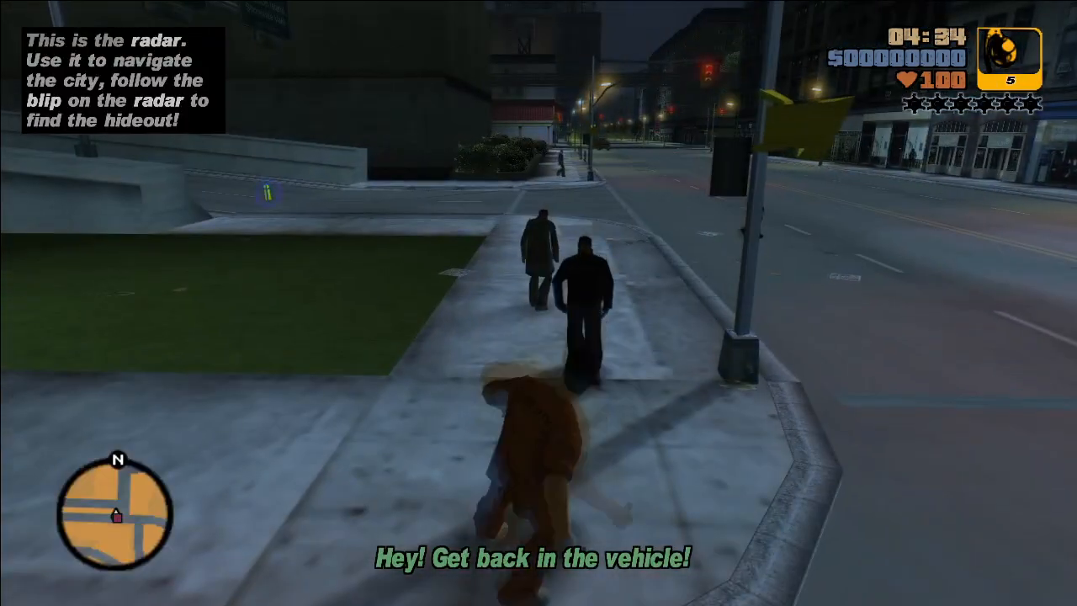
pyautogui.press('d')
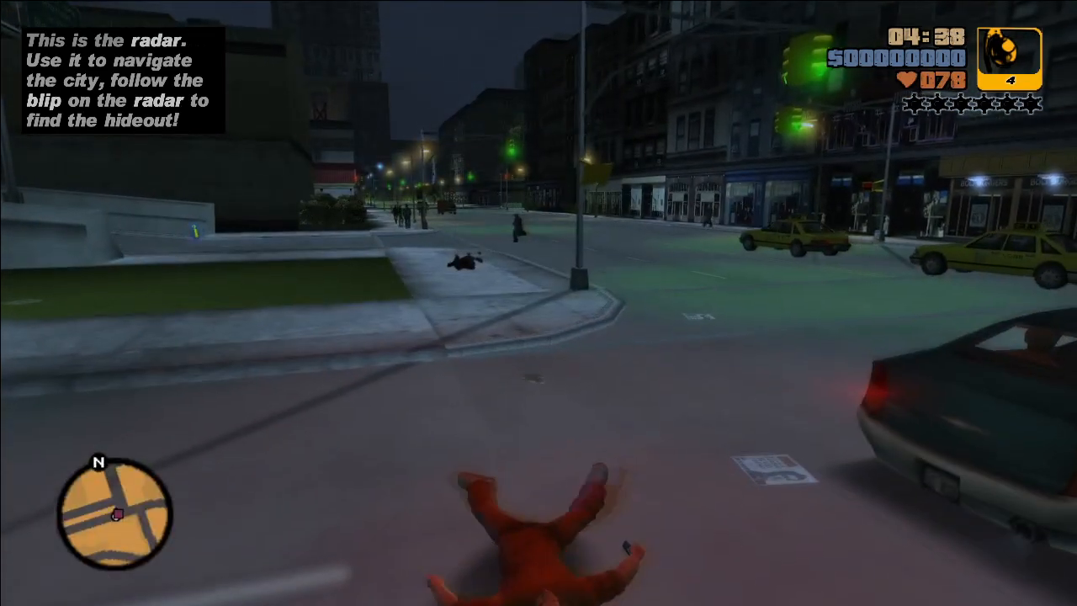
pyautogui.press('w')
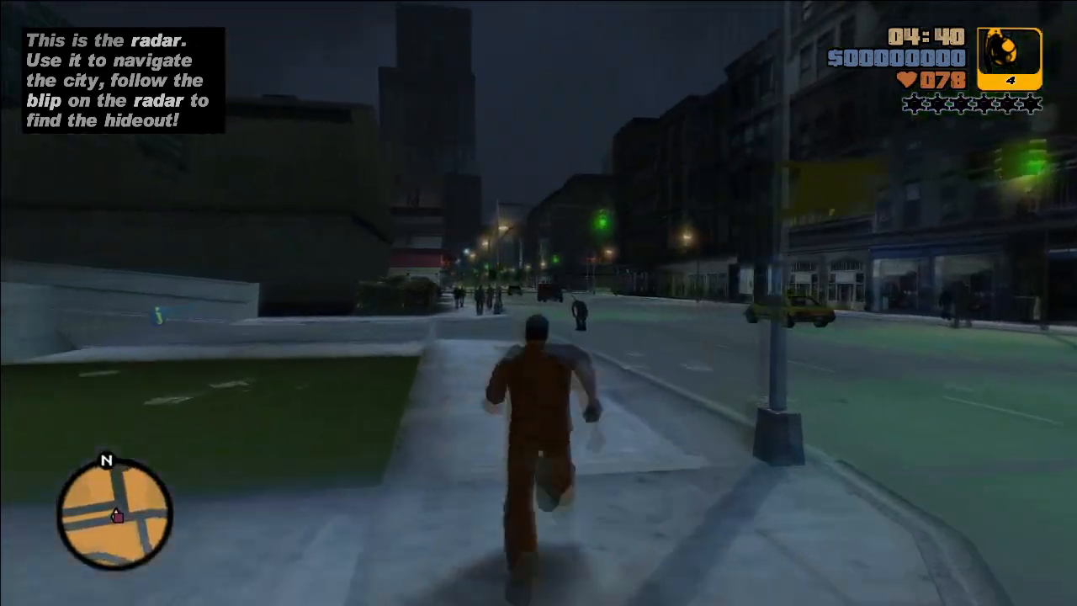
pyautogui.press('w')
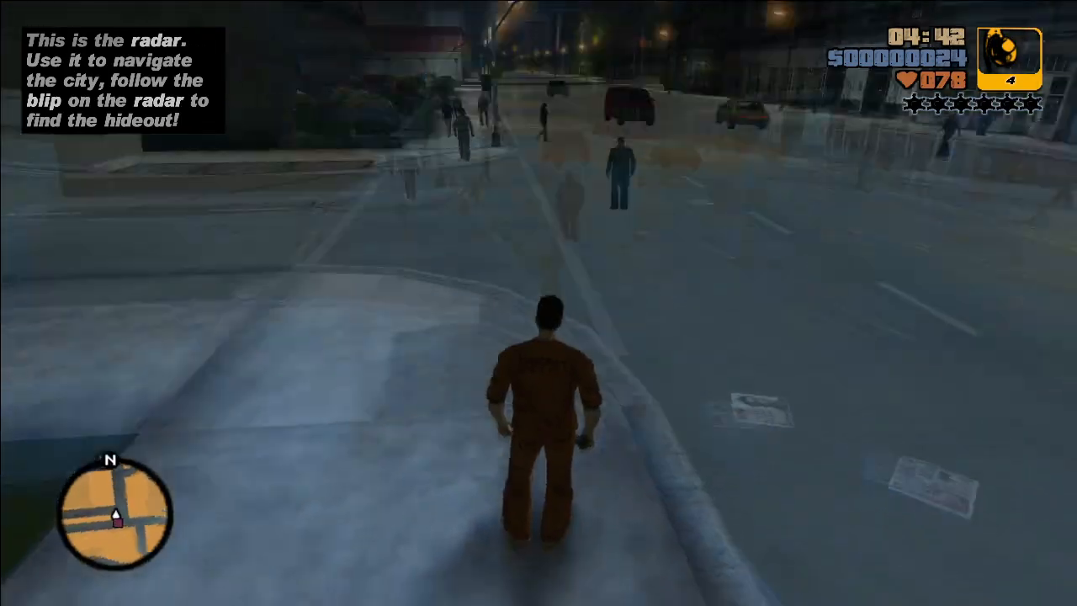
pyautogui.press('w')
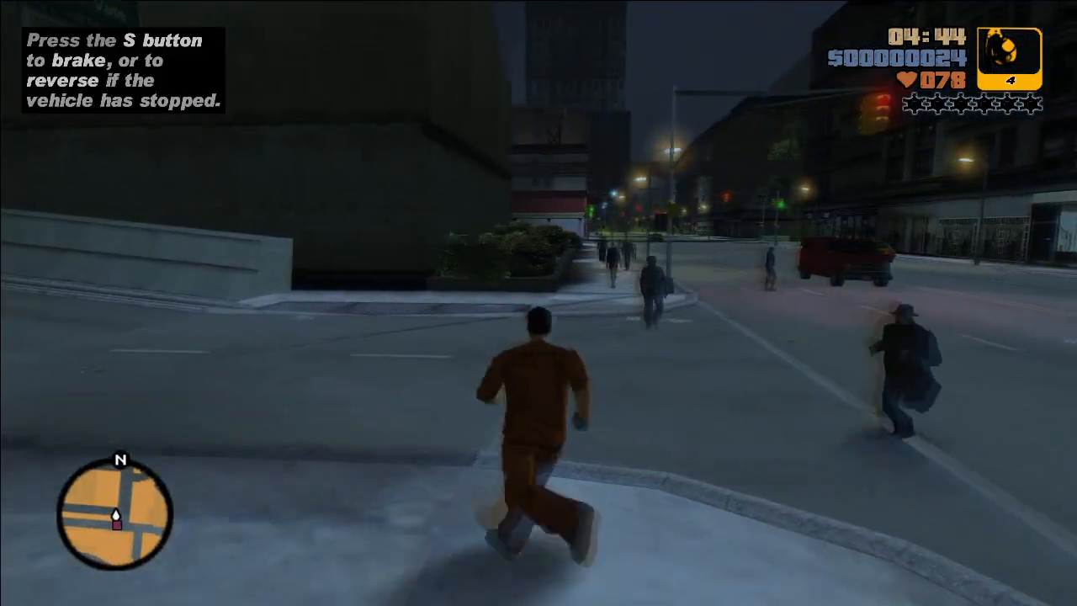
pyautogui.press('s')
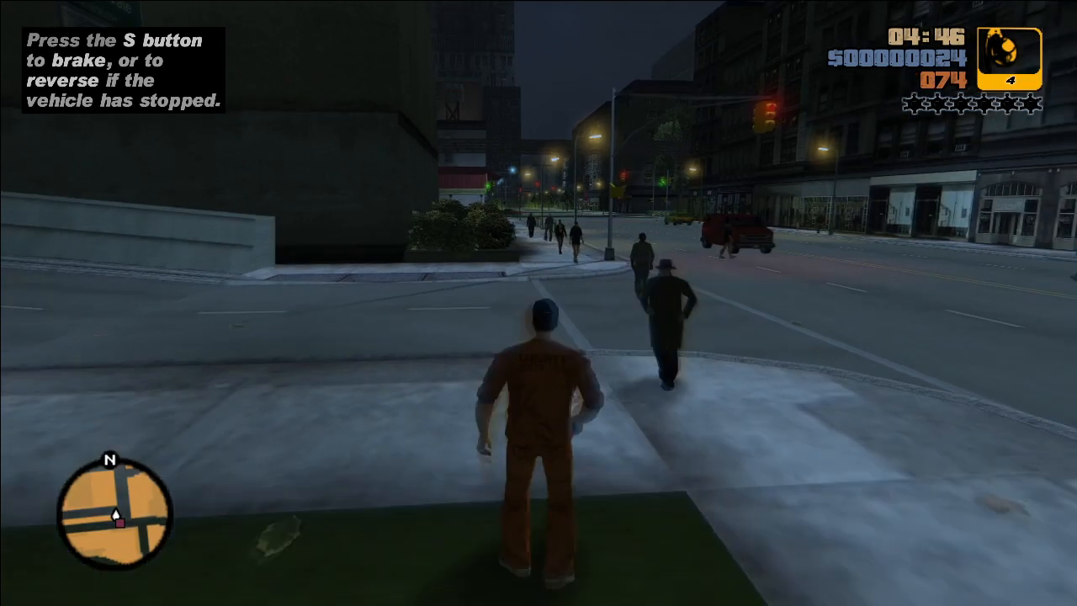
pyautogui.press('s')
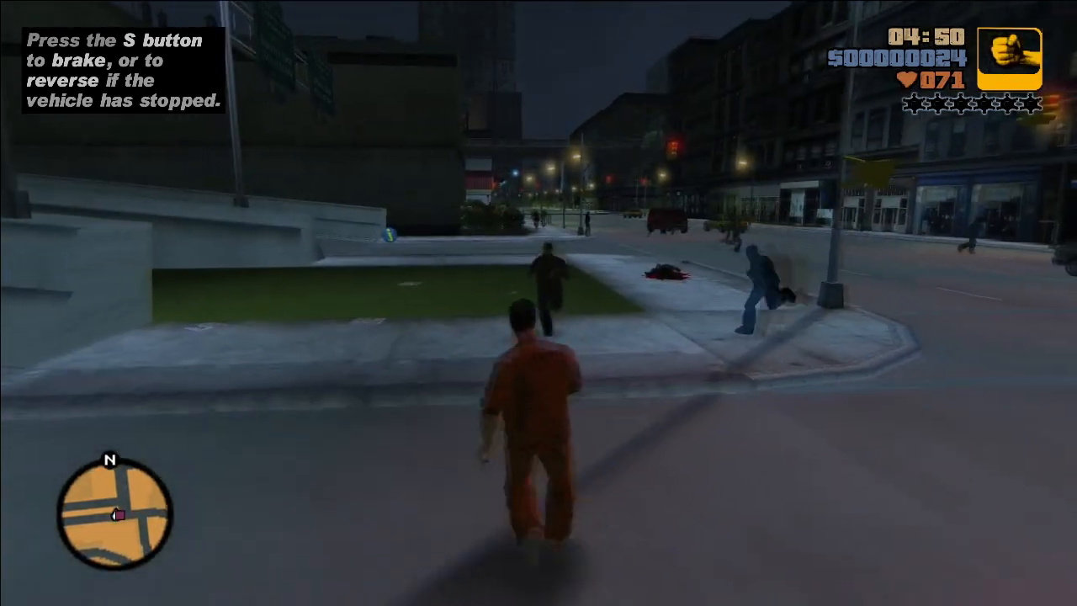
# - Get back into the Kuruma, turn it around and drive along the main street into Chinatown
pyautogui.press('w')
pyautogui.press('f')
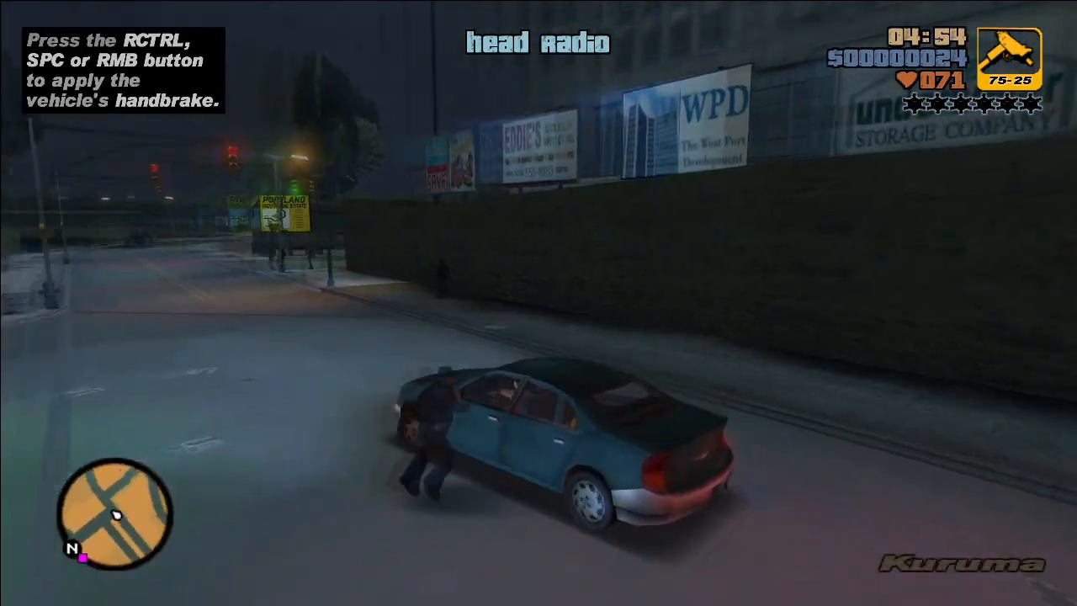
pyautogui.press('w')
pyautogui.press('a')
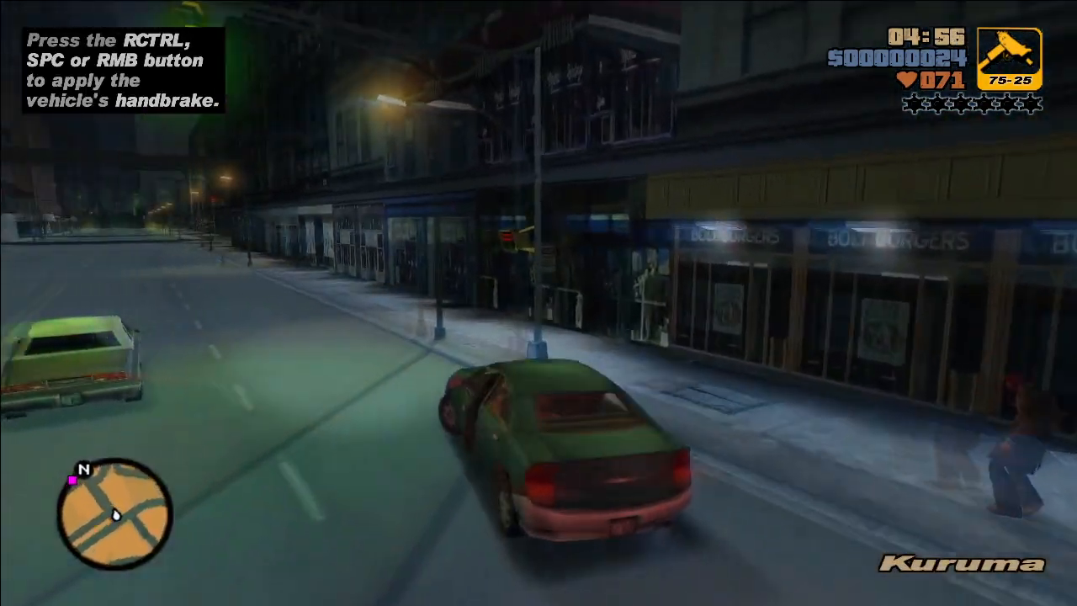
pyautogui.press('w')
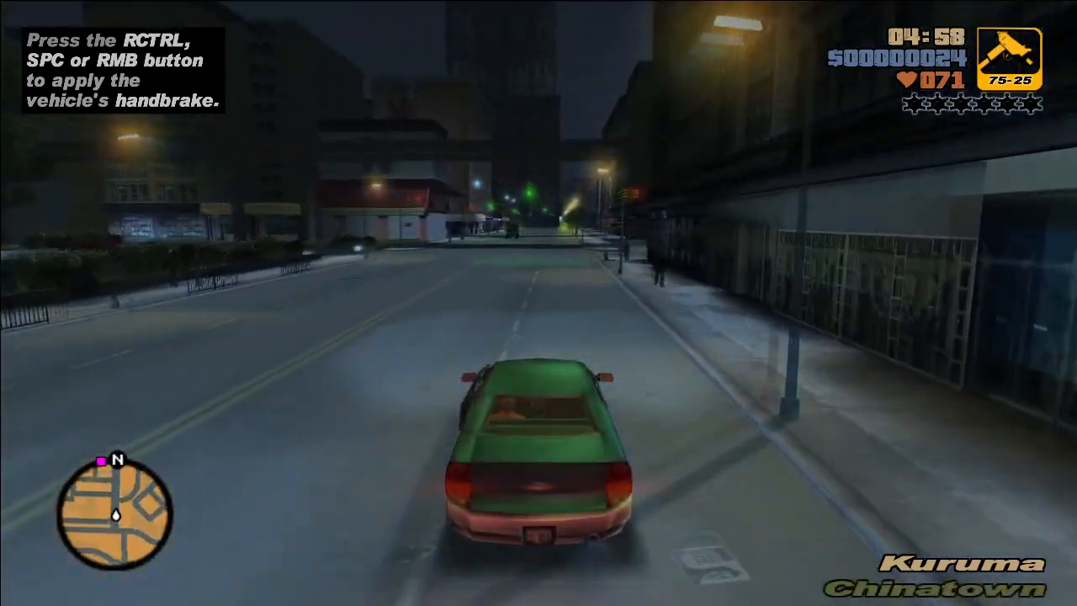
pyautogui.press('w')
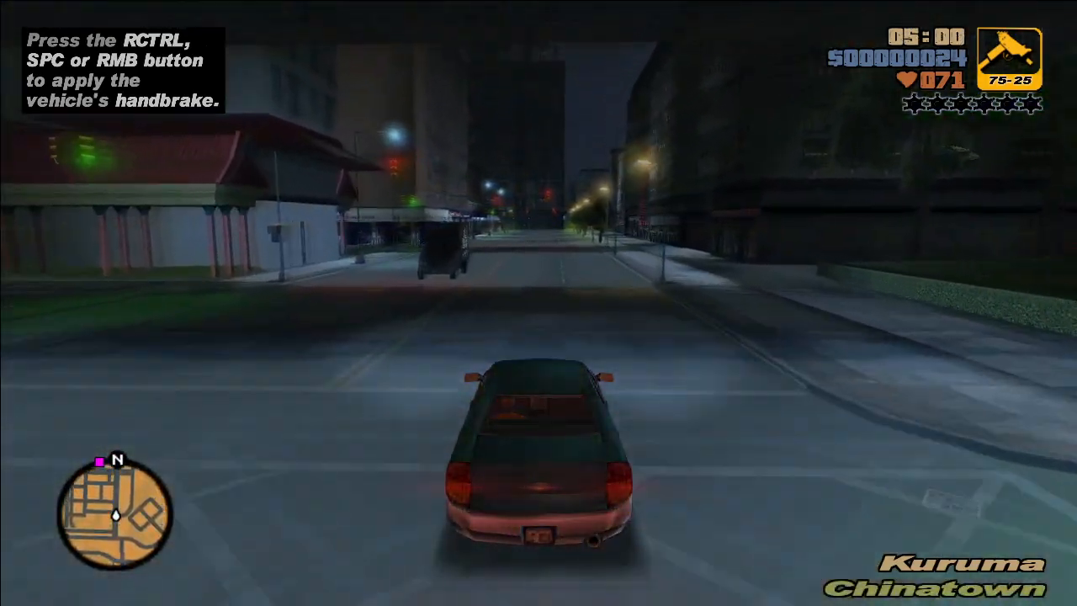
# - Drive the Kuruma on through the Chinatown streets, following the hideout blip on the radar
pyautogui.press('w')
pyautogui.press('d')
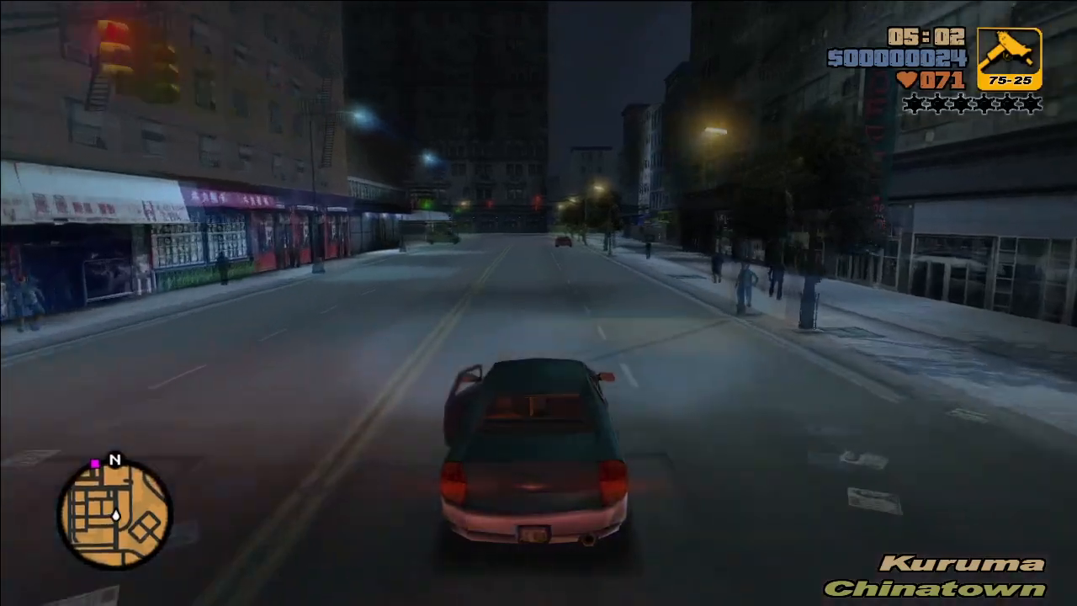
pyautogui.press('w')
pyautogui.press('w')
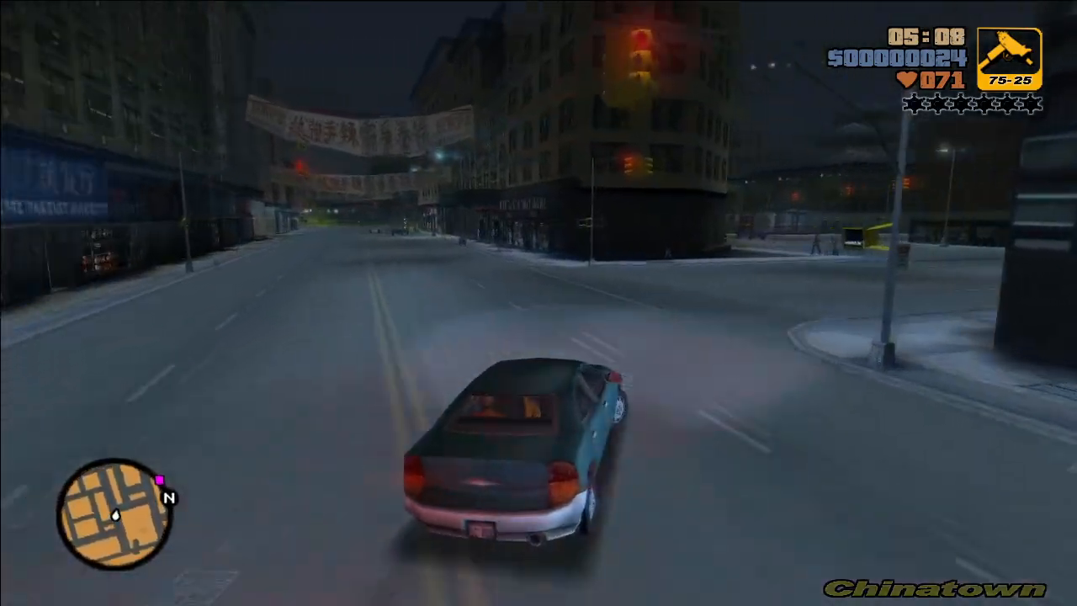
pyautogui.press('w')
pyautogui.press('d')
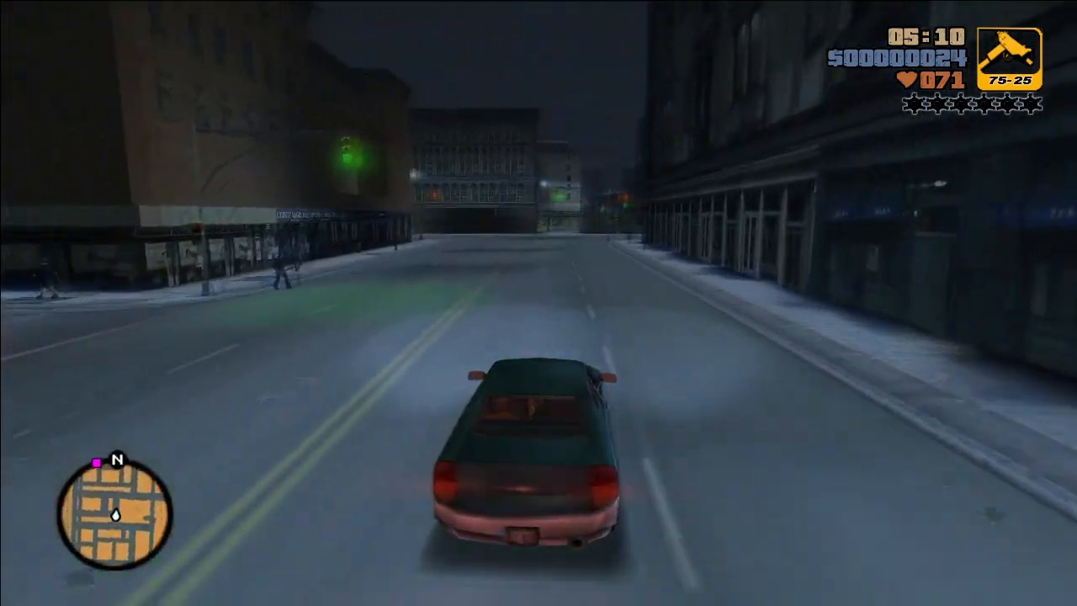
pyautogui.press('w')
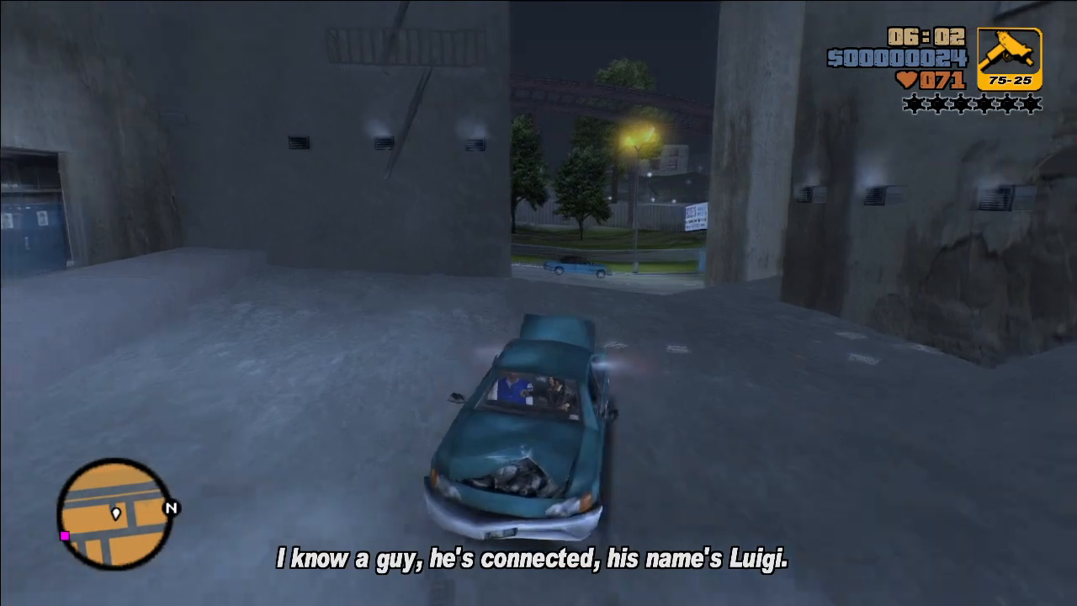
# - Reverse the damaged Kuruma out of the hideout alley, then turn off the main road into the Hepburn Heights side street
pyautogui.press('s')
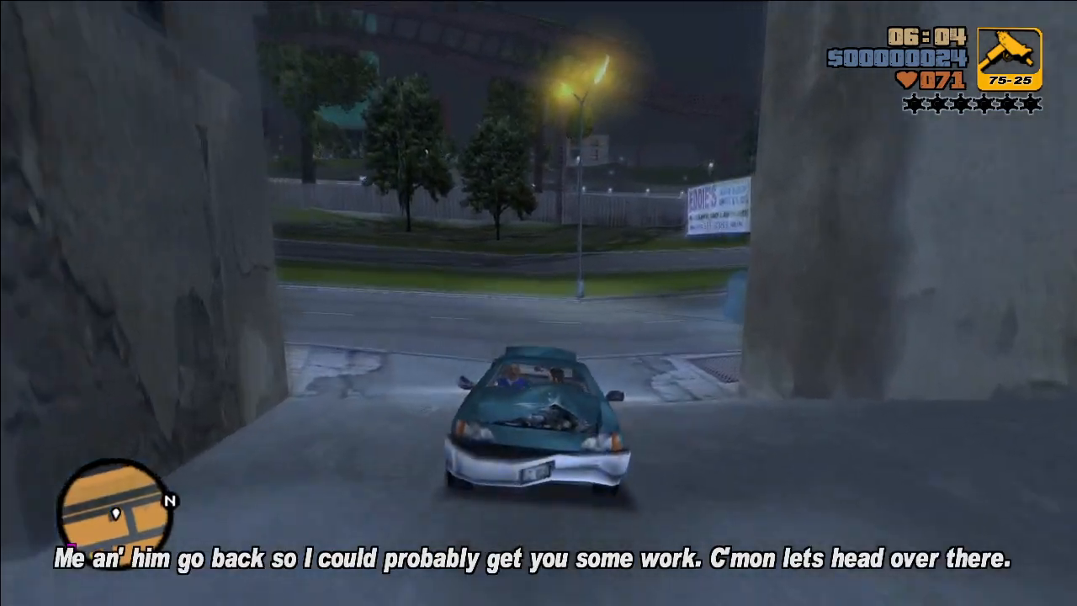
pyautogui.press('d')
pyautogui.press('w')
pyautogui.press('a')
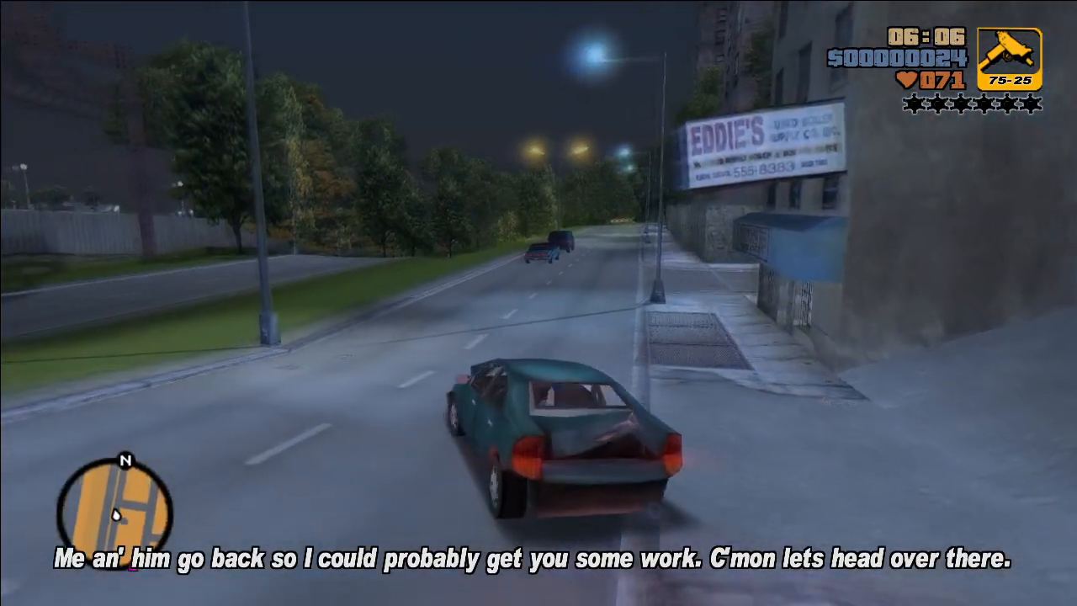
pyautogui.press('d')
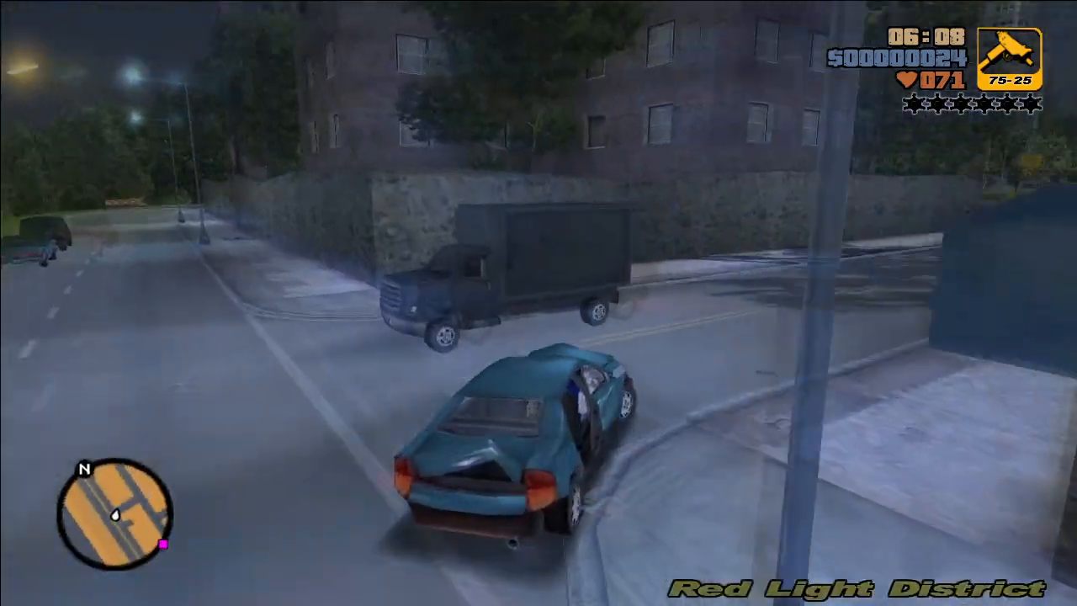
pyautogui.press('w')
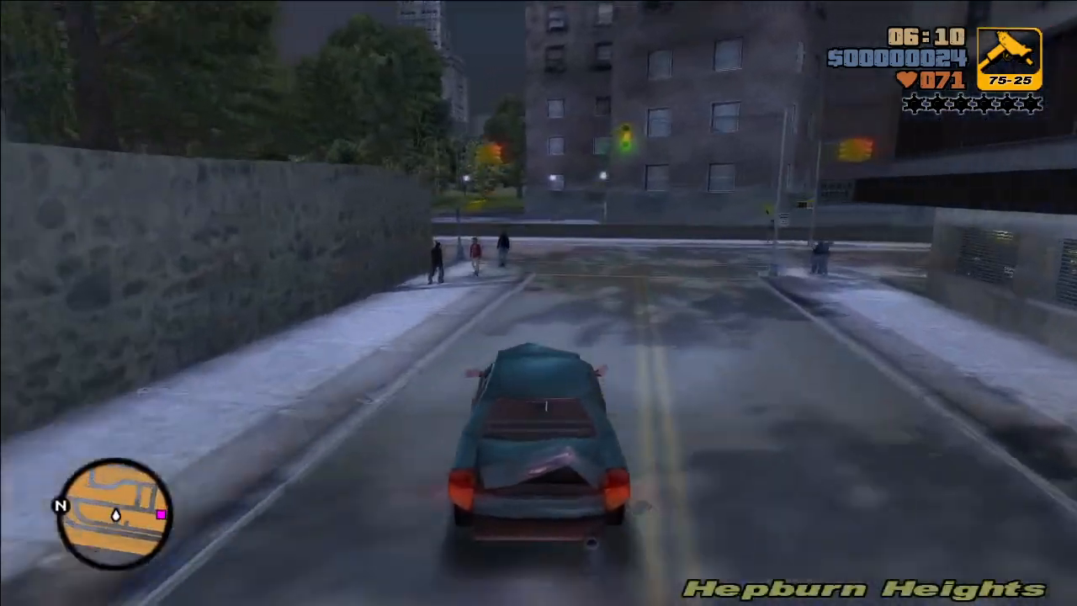
# - Turn the Kuruma onto the uphill street and drive through the Red Light District toward the mission blip
pyautogui.press('d')
pyautogui.press('w')
pyautogui.press('a')
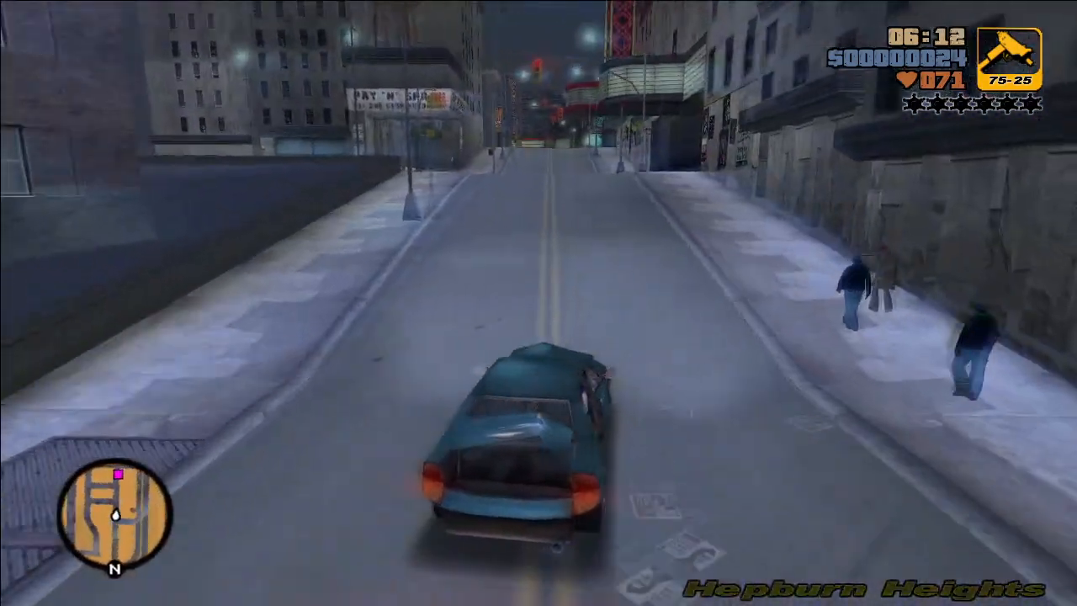
pyautogui.press('w')
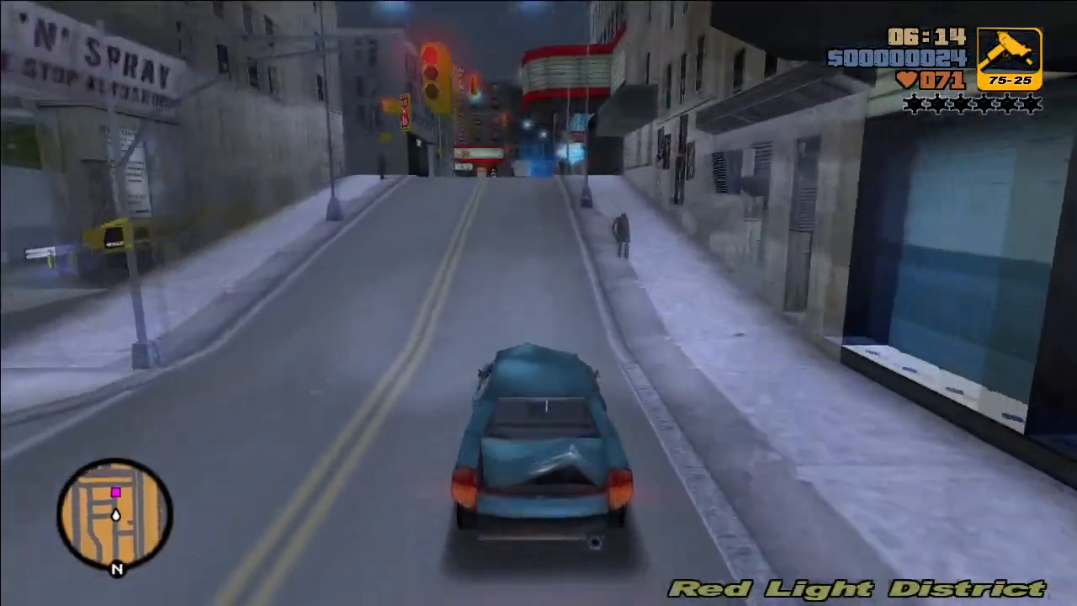
pyautogui.press('w')
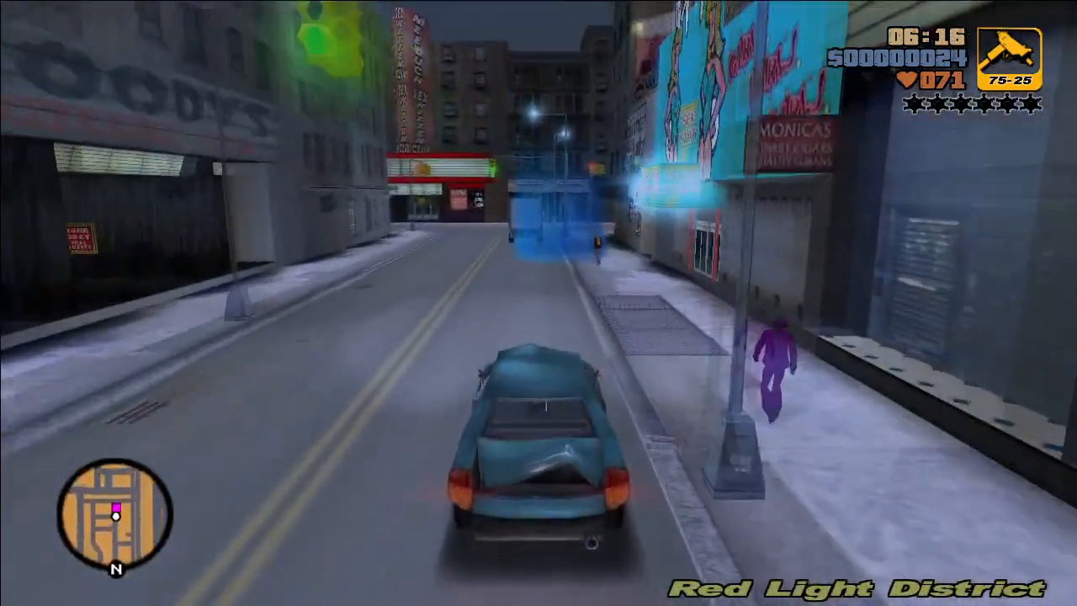